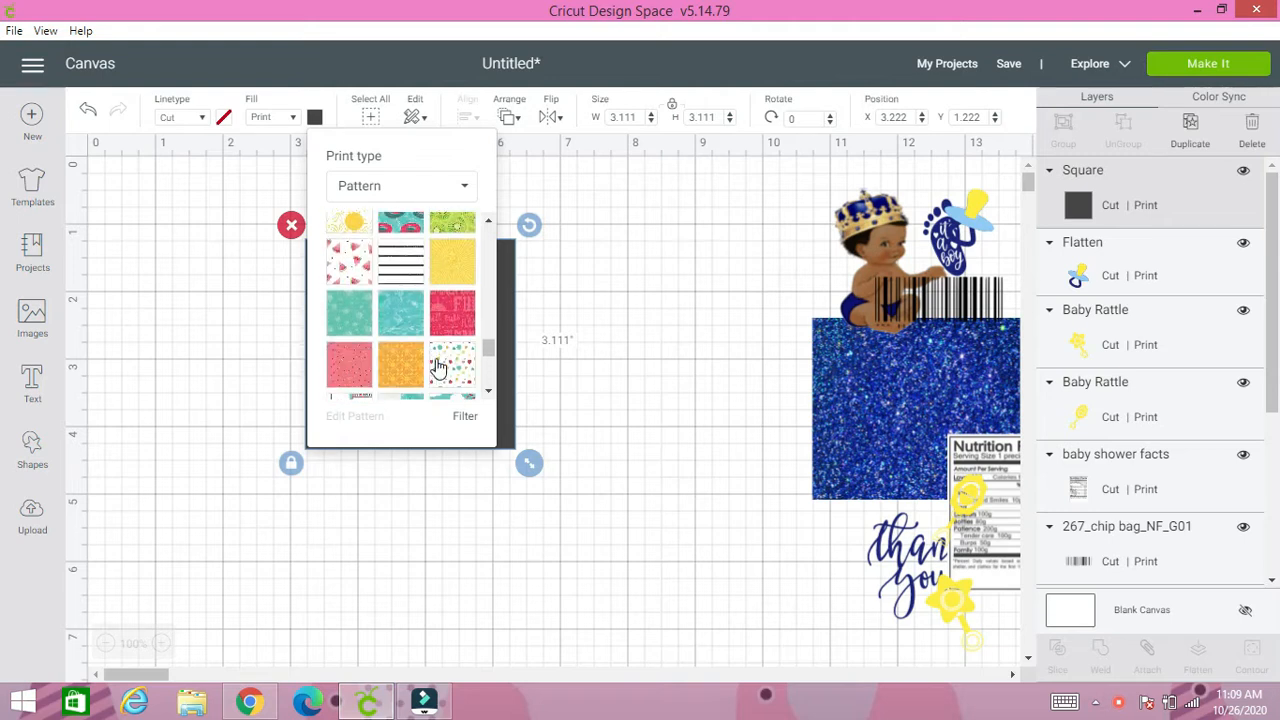
- Fill the square with the teal dotted geometric pattern and move it to about X 5.06, Y 0.69
scroll(438, 368, down, 2)
scroll(438, 368, down, 3)
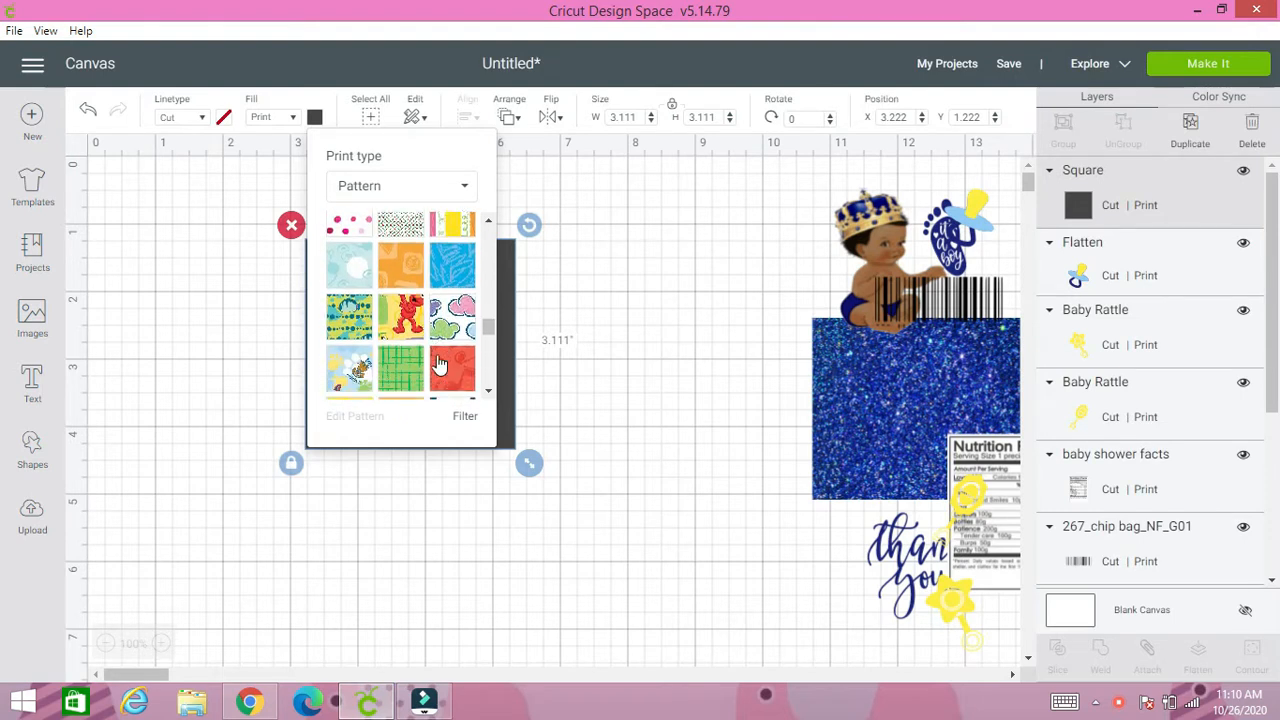
scroll(440, 366, down, 1)
scroll(439, 366, down, 2)
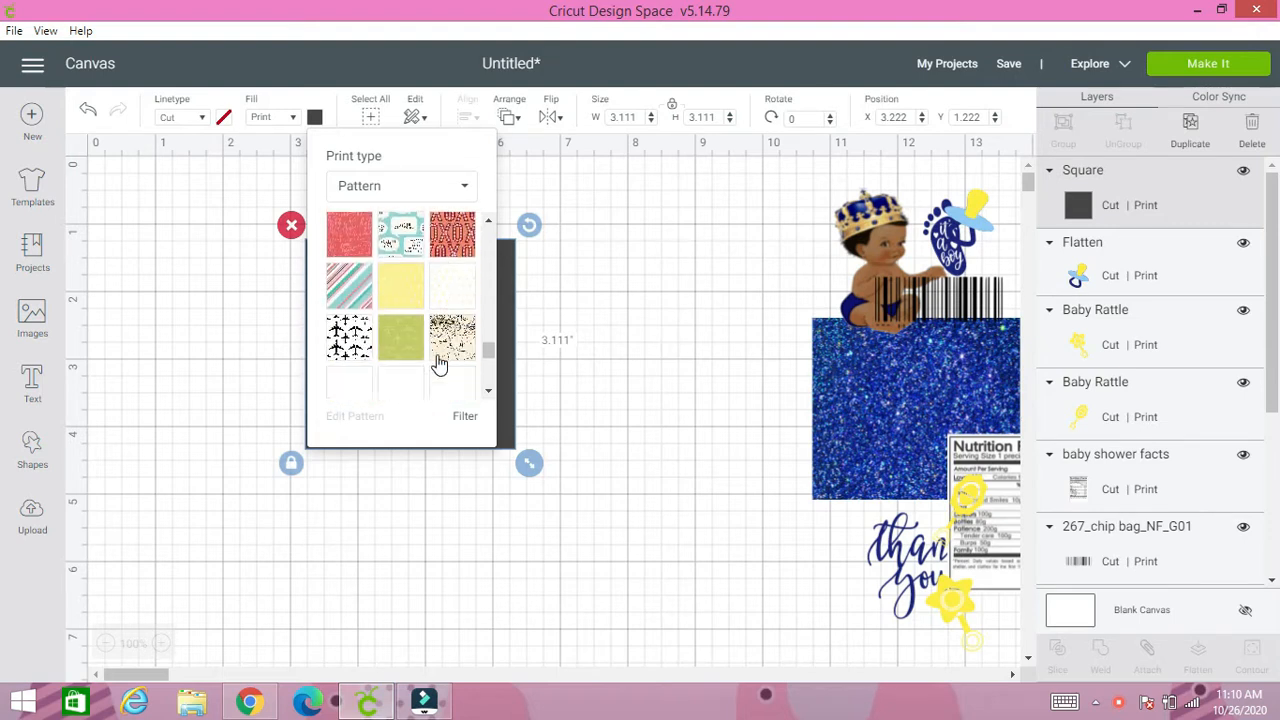
scroll(440, 366, down, 8)
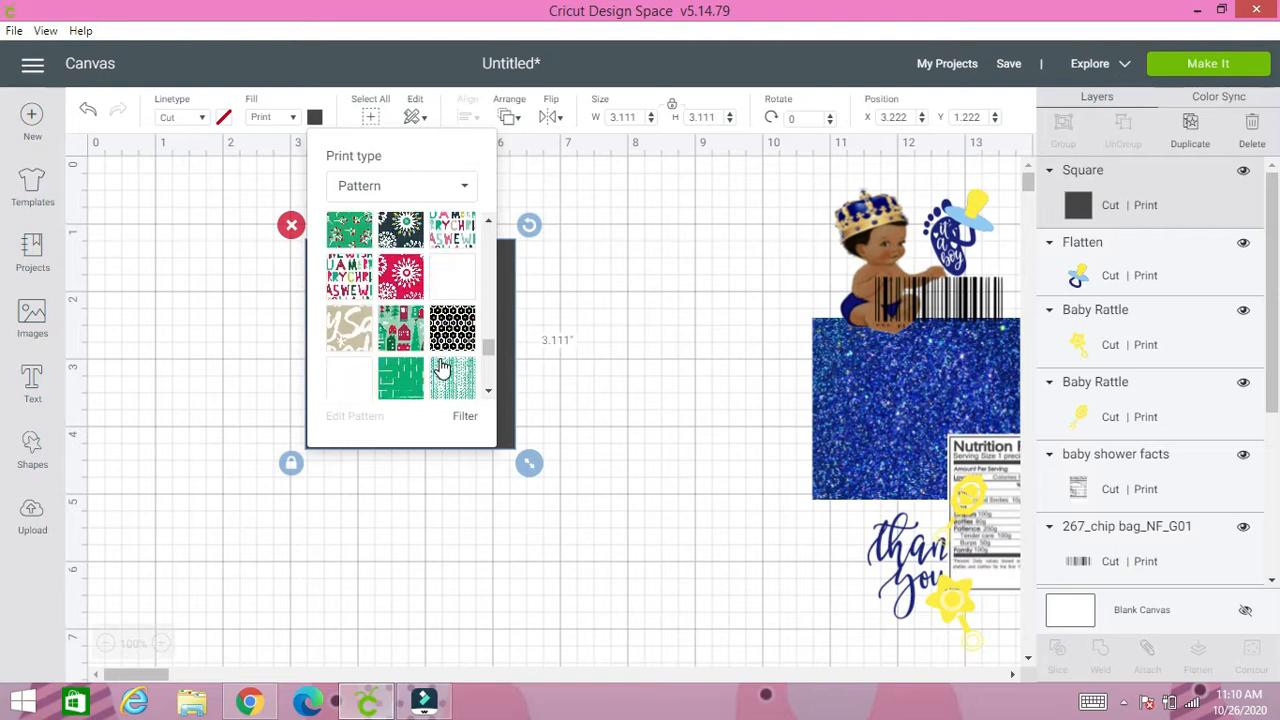
scroll(442, 368, down, 10)
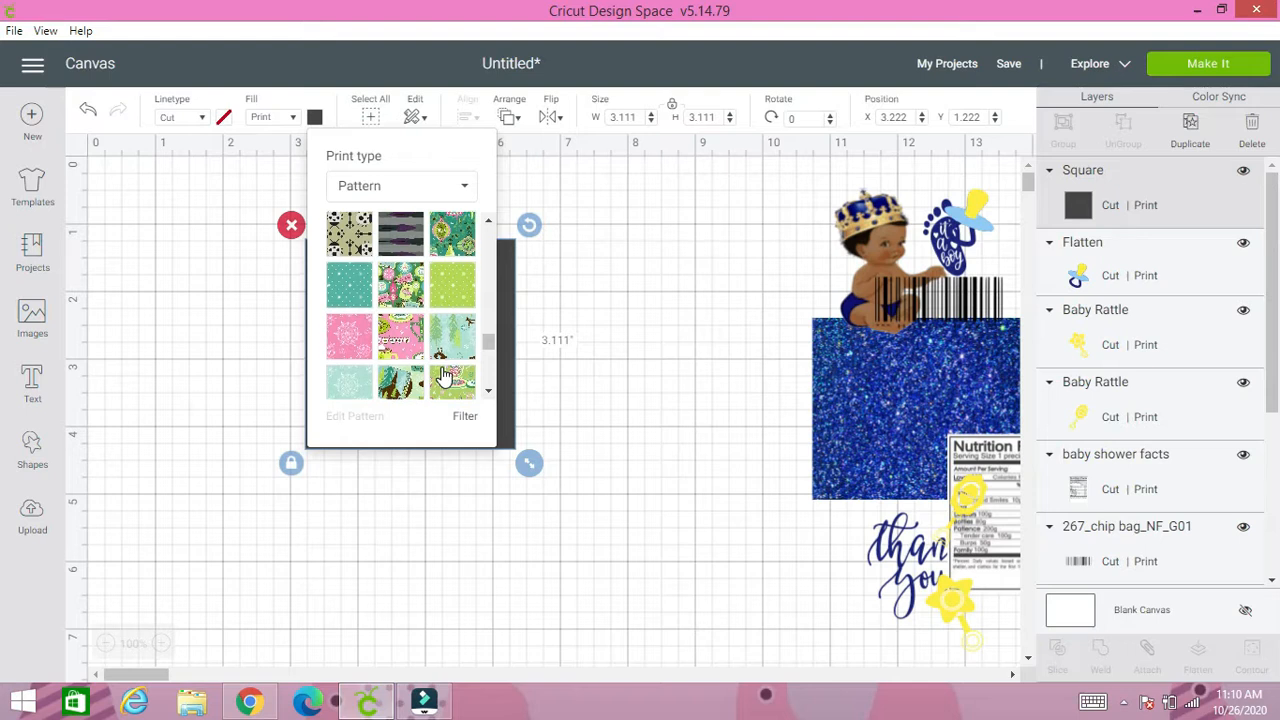
scroll(442, 372, down, 6)
scroll(444, 366, down, 5)
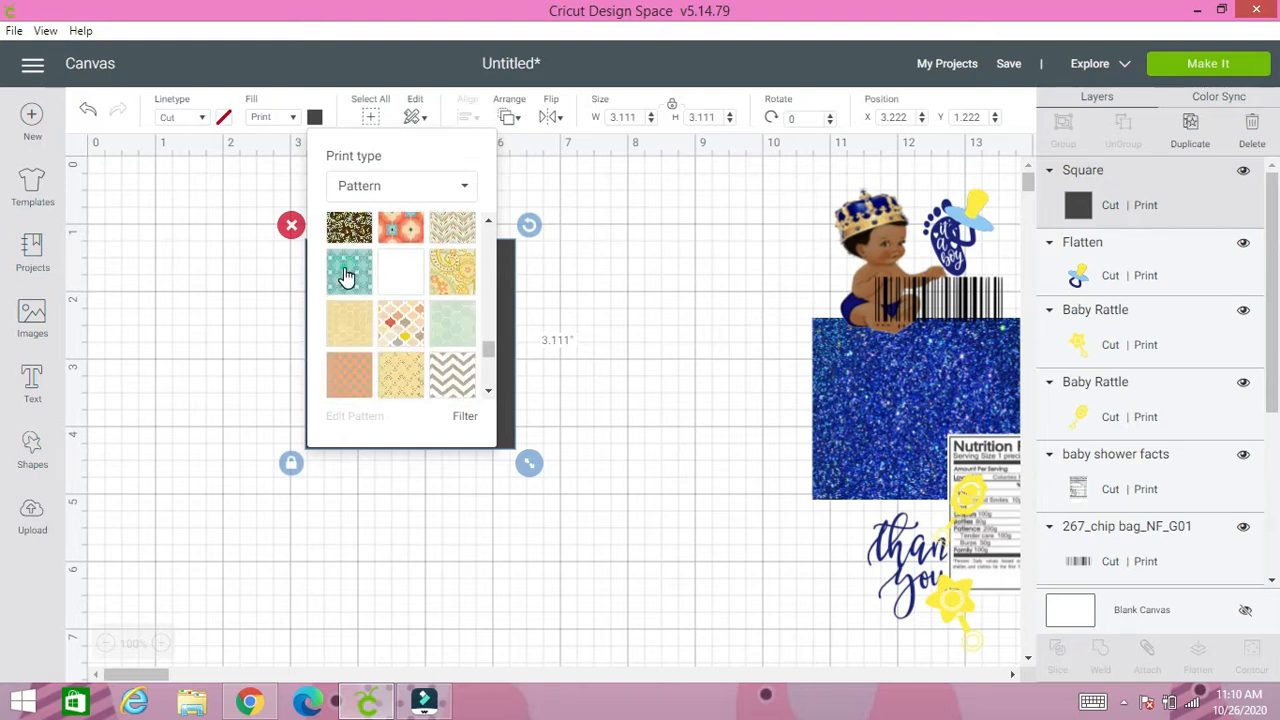
click(345, 277)
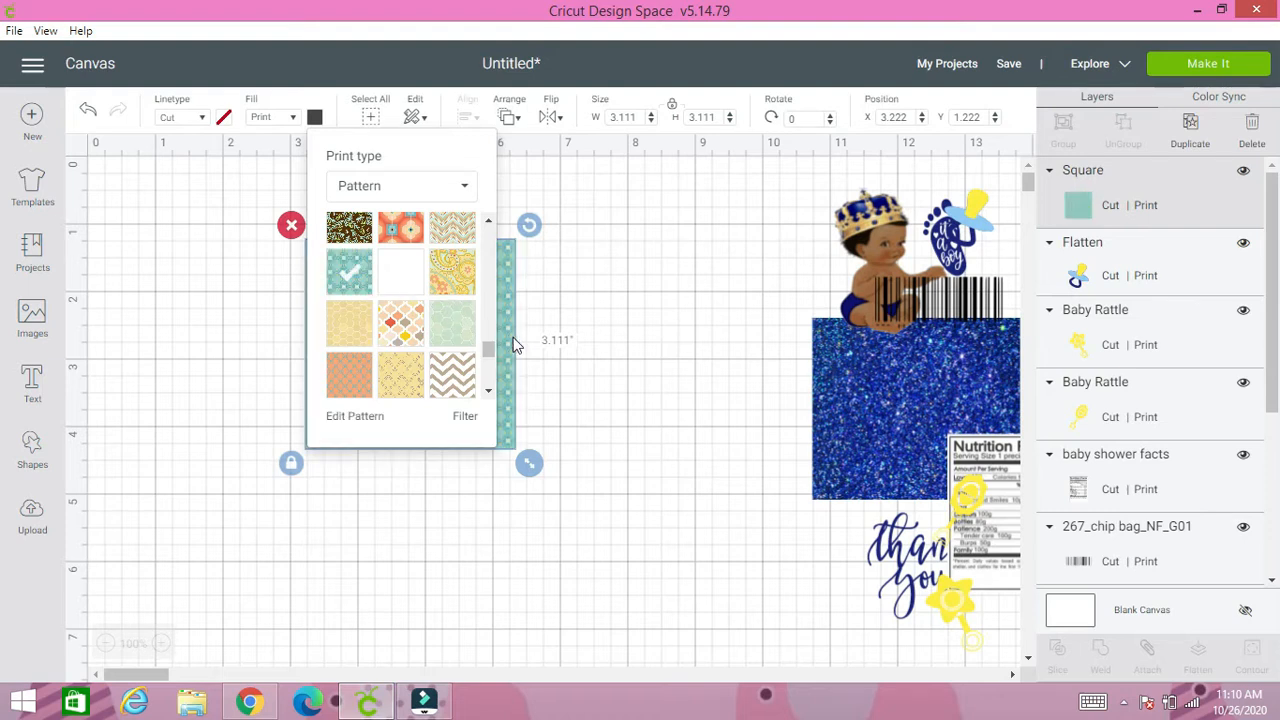
click(551, 337)
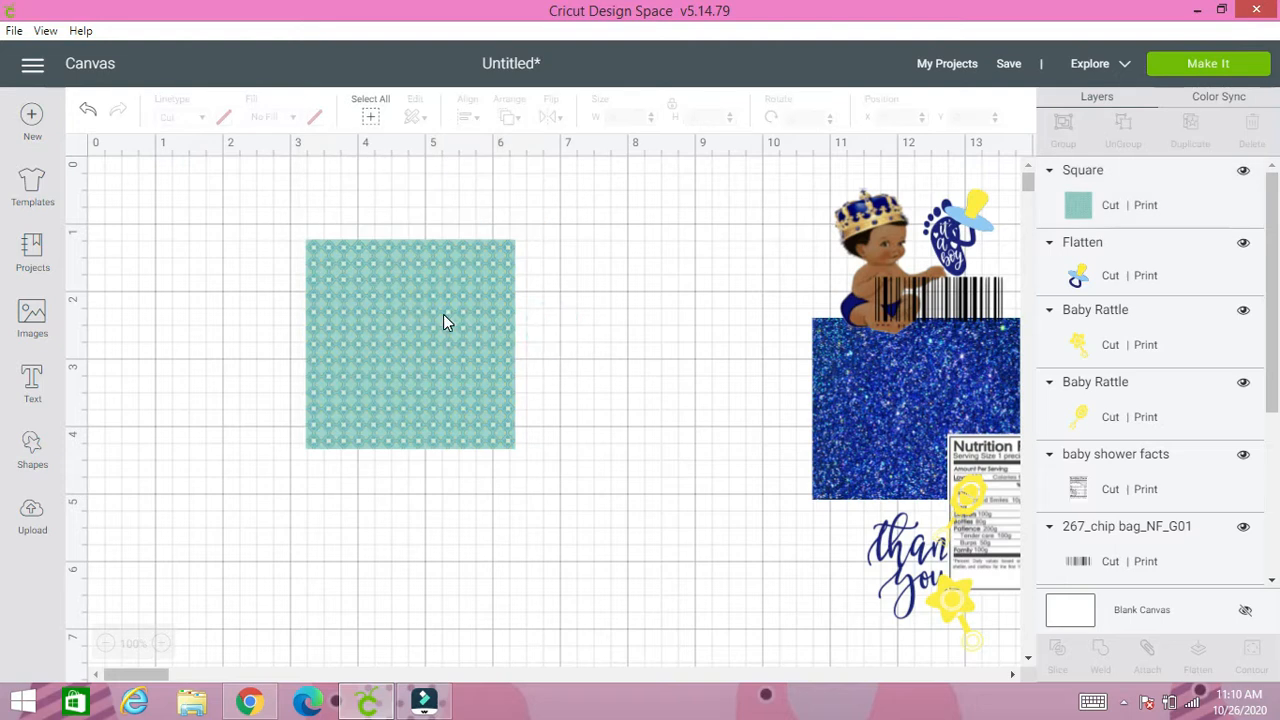
drag(437, 334, 565, 295)
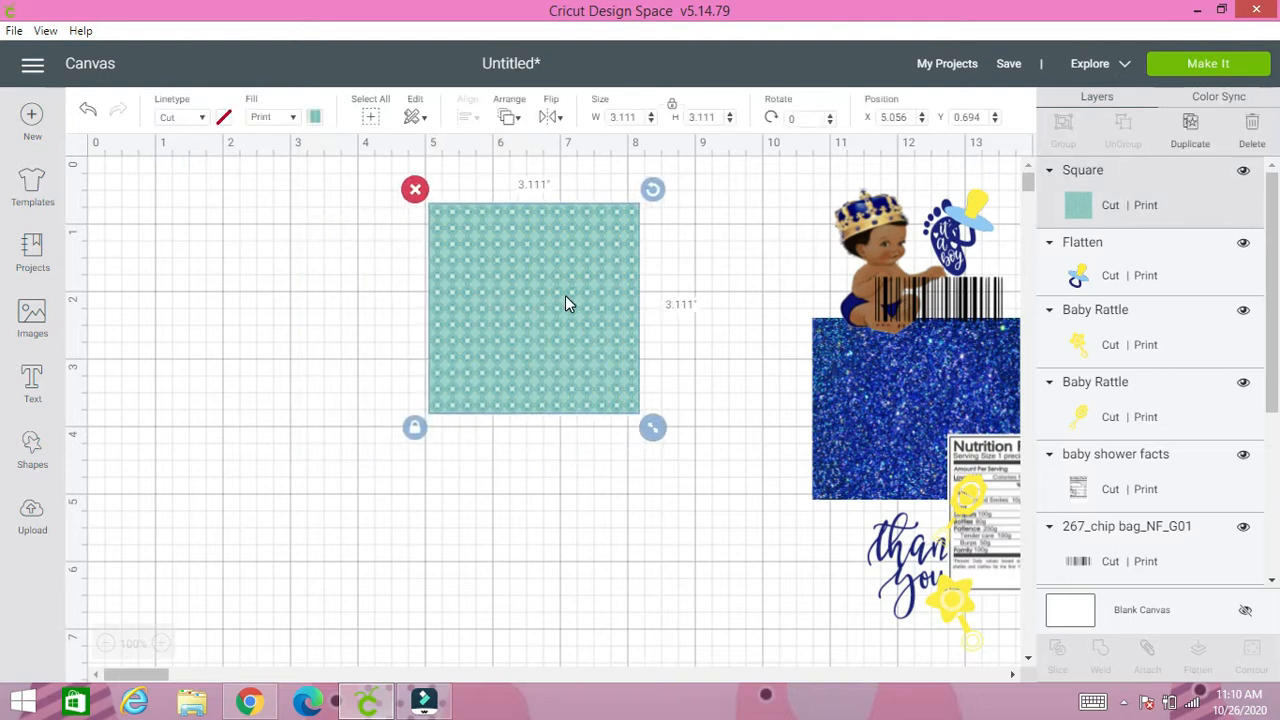
click(361, 305)
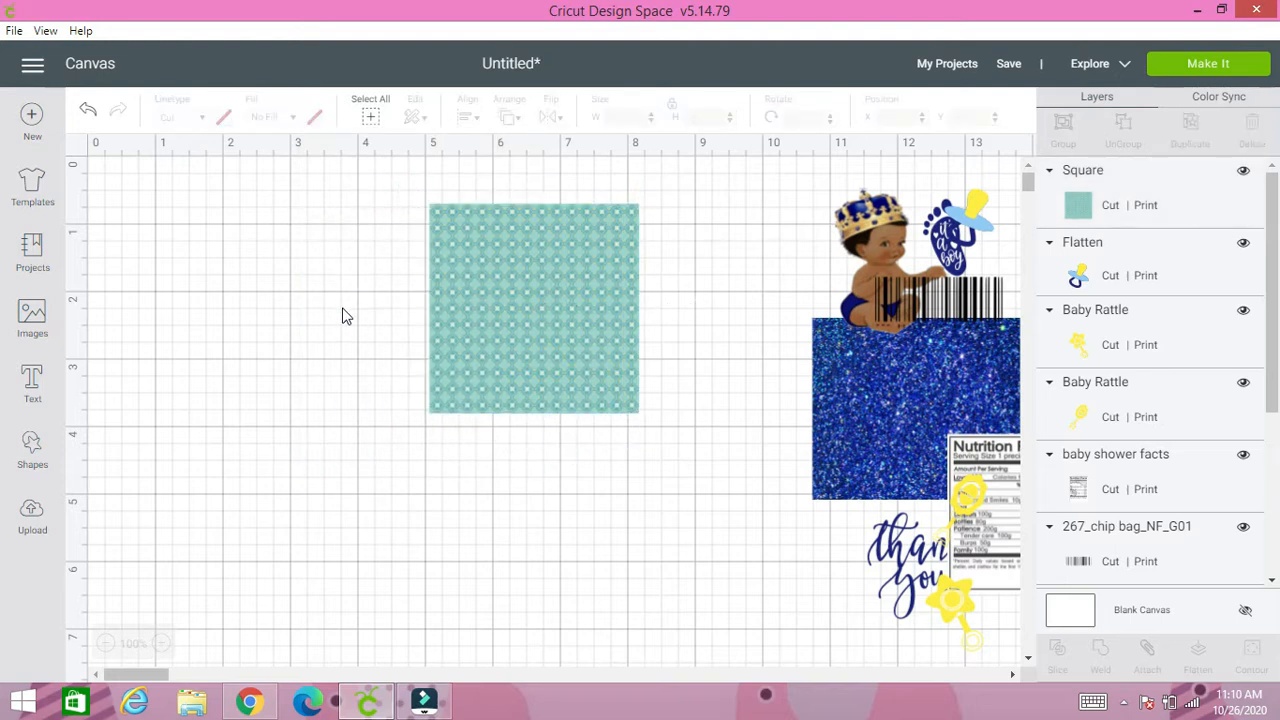
- Add a second square to the canvas and set its fill to Print
click(29, 455)
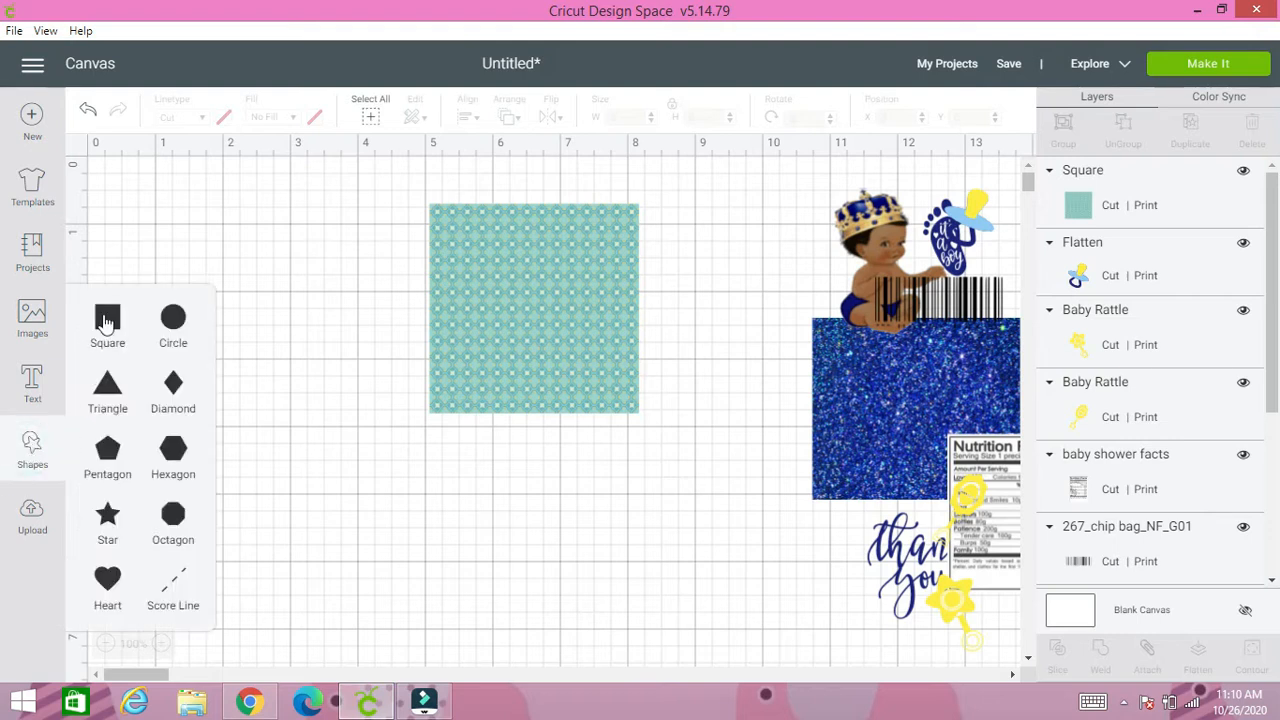
click(107, 320)
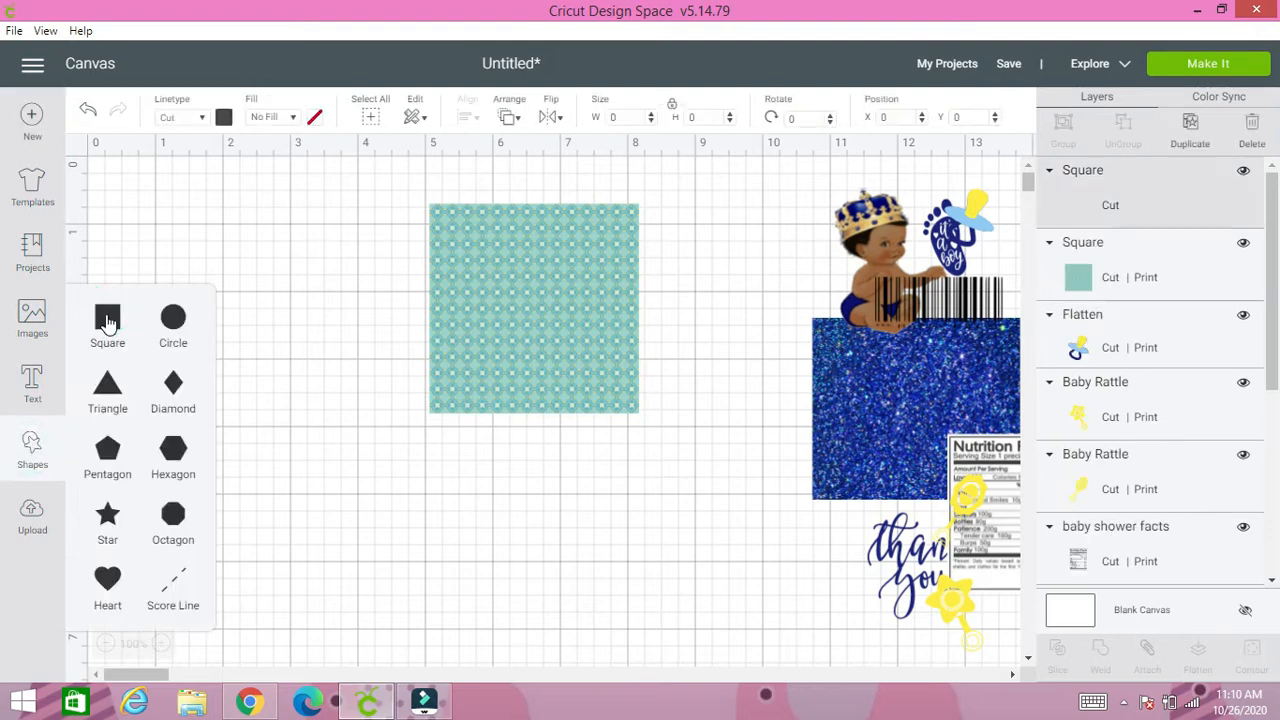
click(289, 118)
click(280, 164)
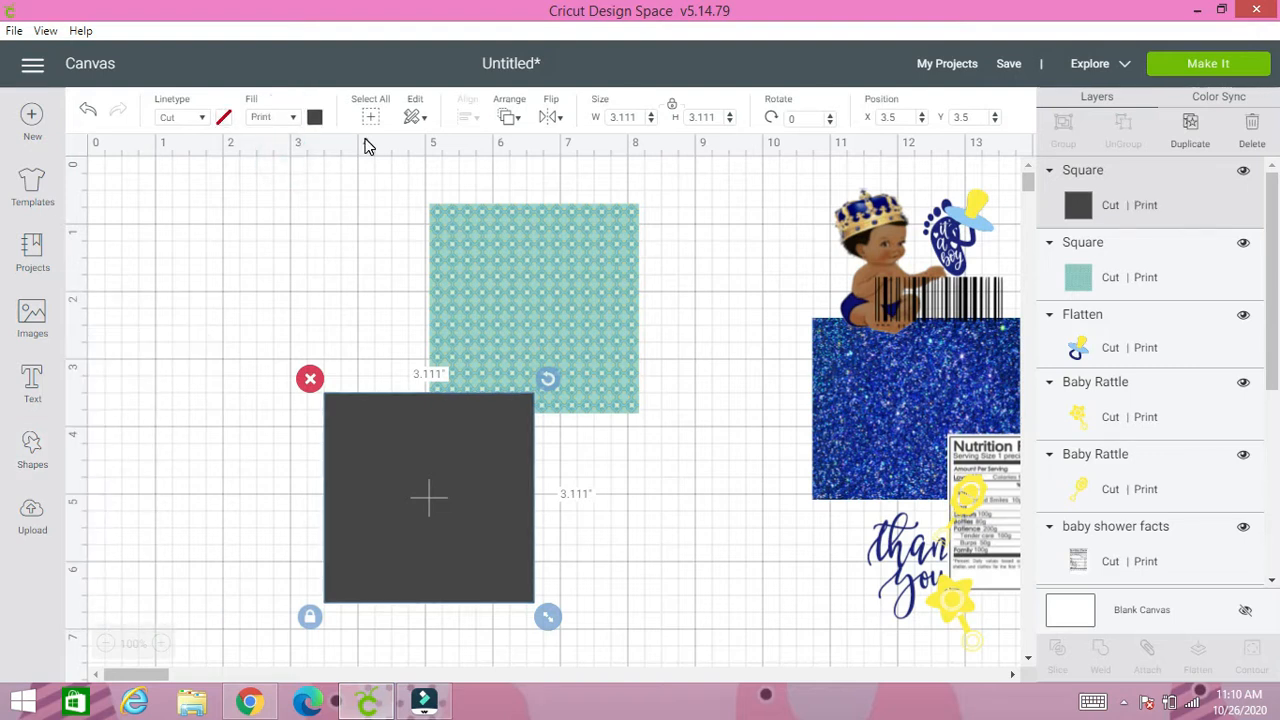
- Fill the new square with the light-blue gradient pattern with thin vertical lines, using the Pattern print type
click(294, 118)
click(314, 117)
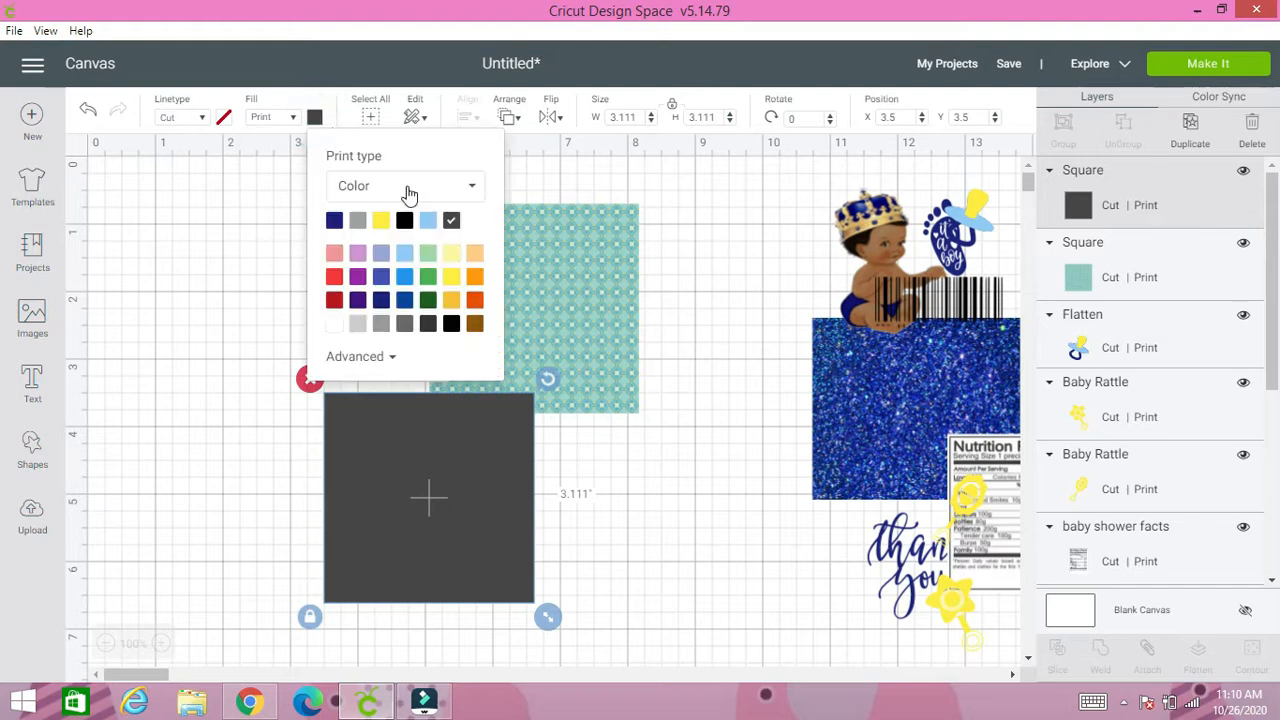
click(314, 118)
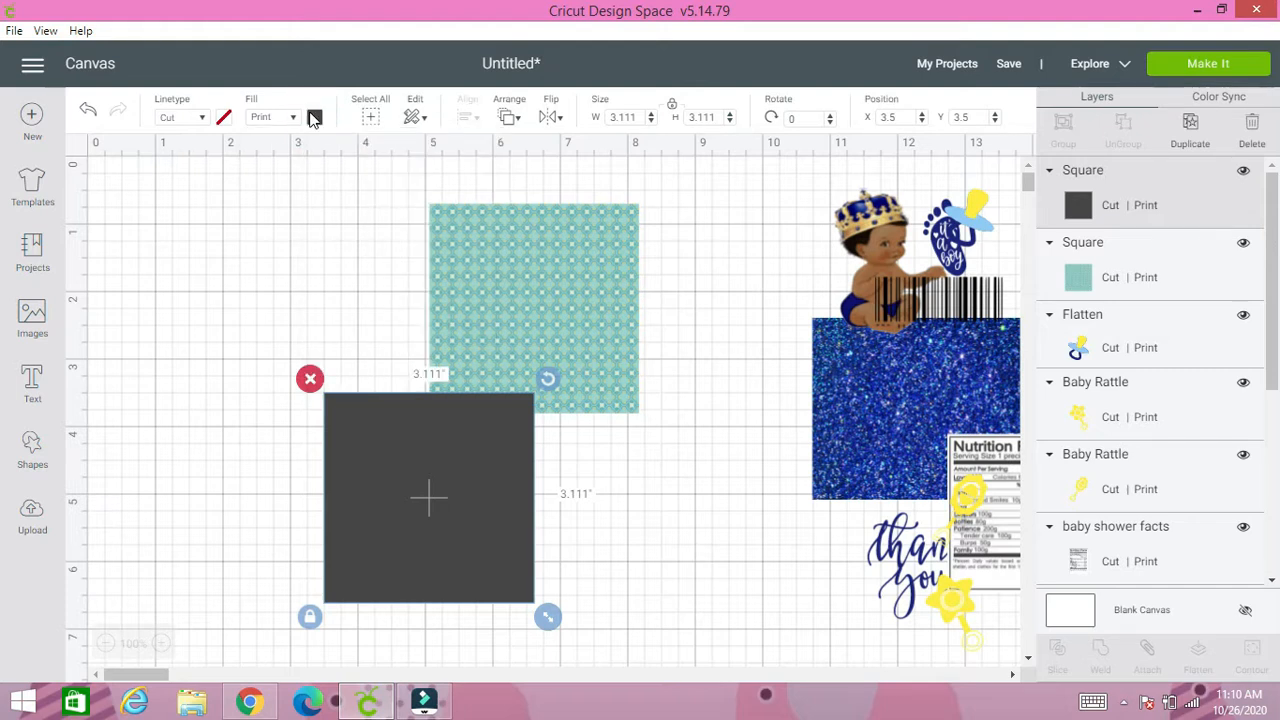
click(314, 118)
click(414, 189)
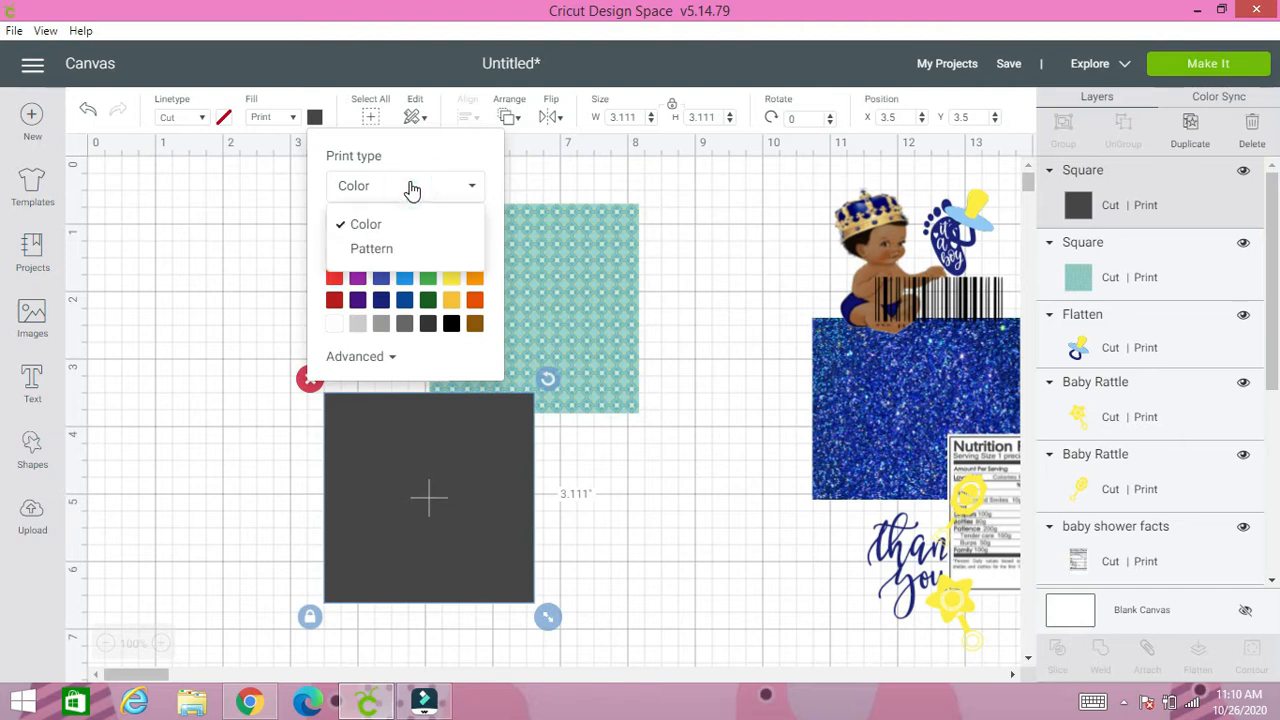
click(372, 249)
scroll(417, 327, down, 5)
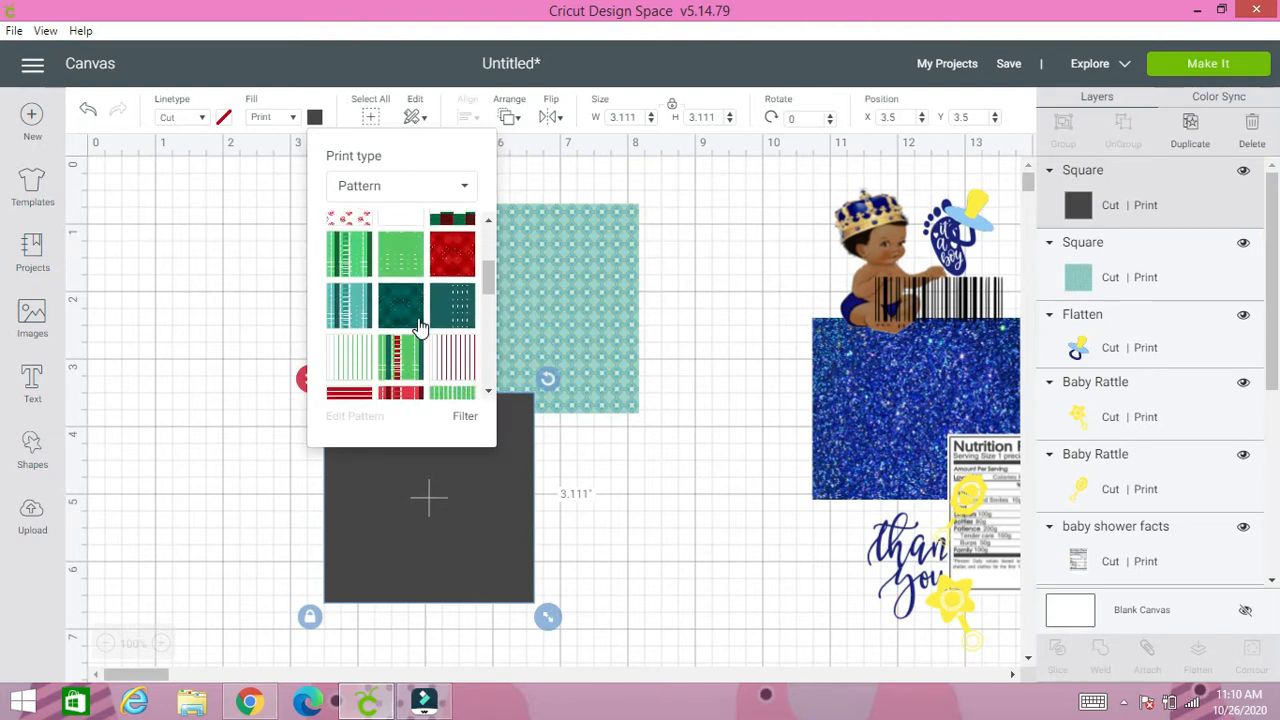
scroll(417, 327, down, 8)
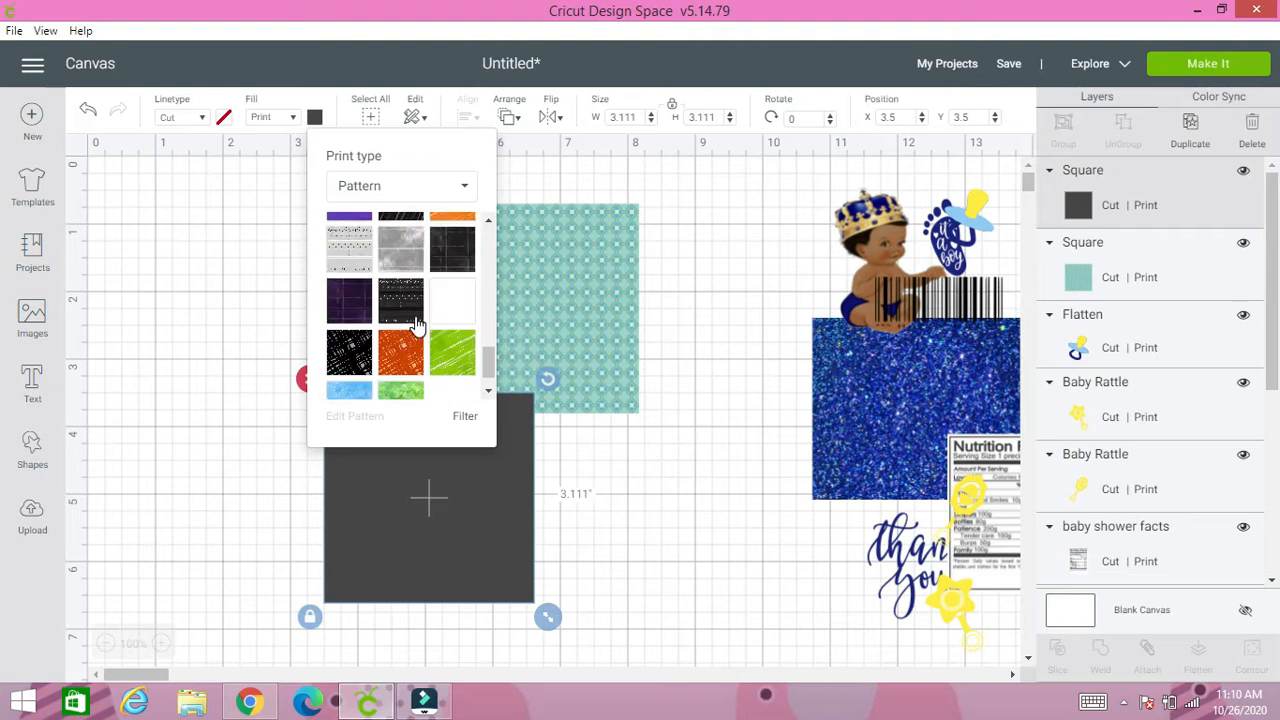
scroll(417, 327, down, 3)
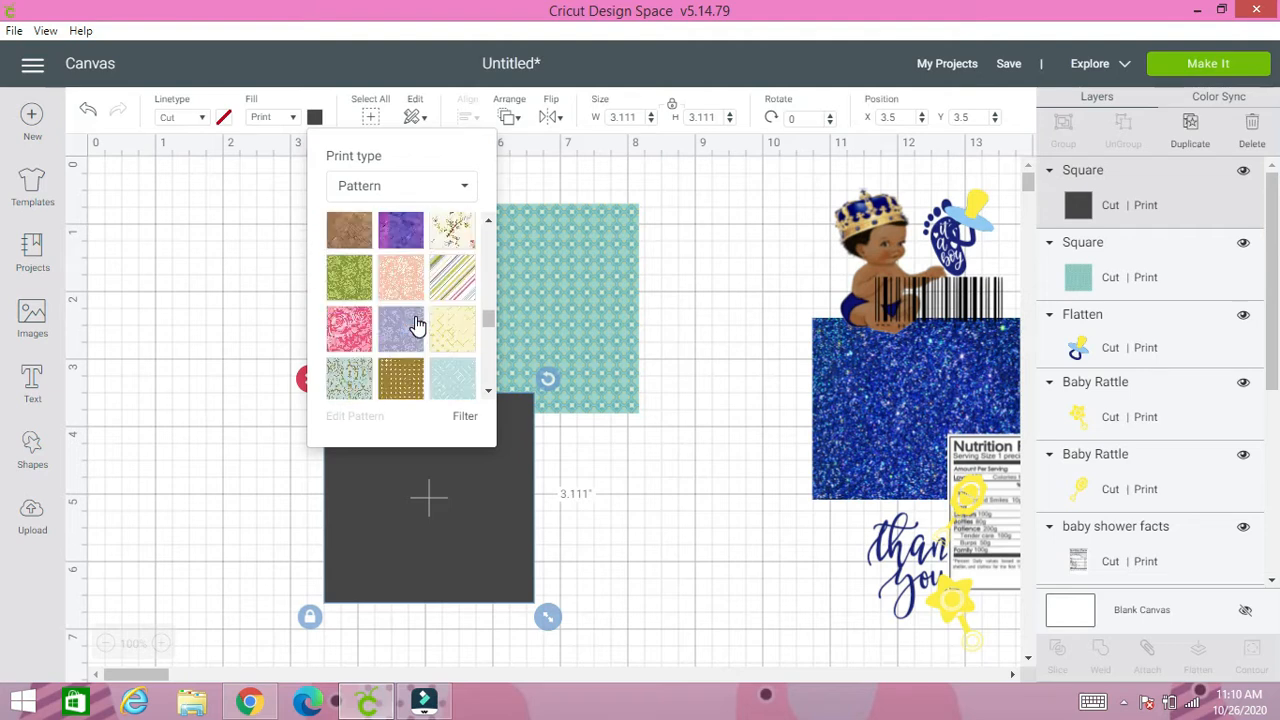
scroll(417, 327, down, 10)
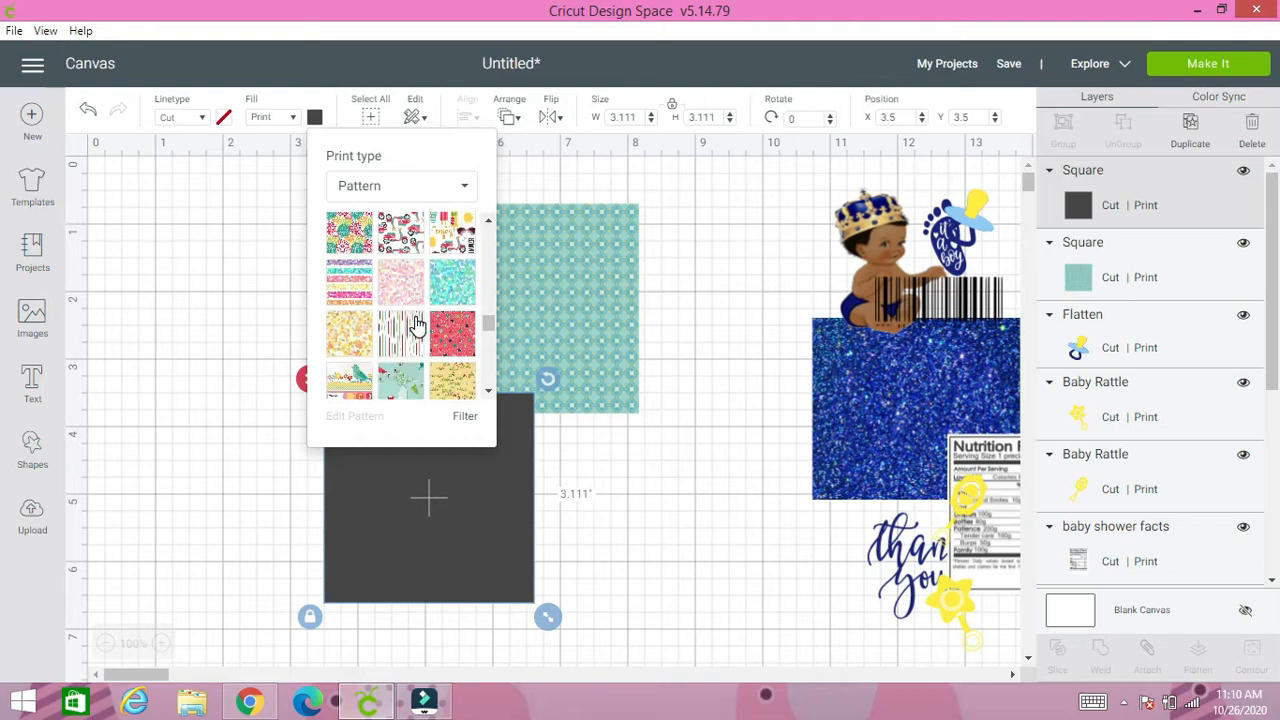
scroll(417, 327, down, 10)
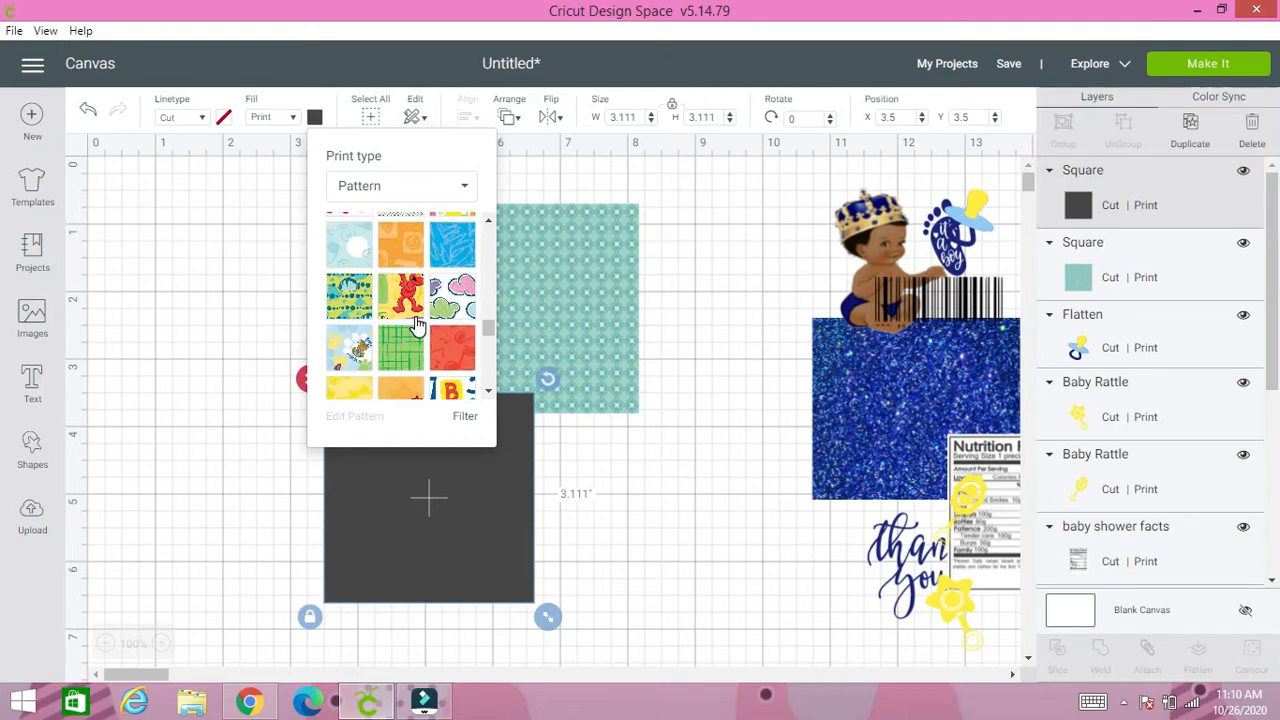
scroll(417, 327, down, 10)
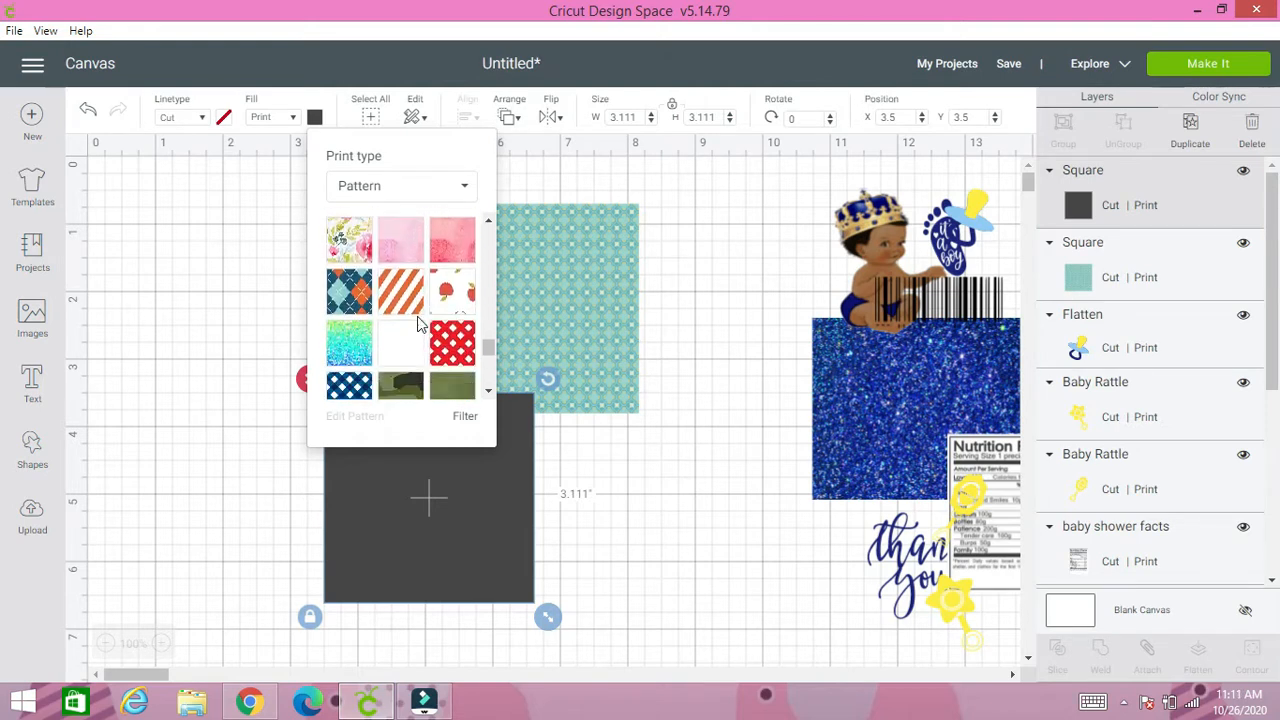
scroll(417, 327, down, 5)
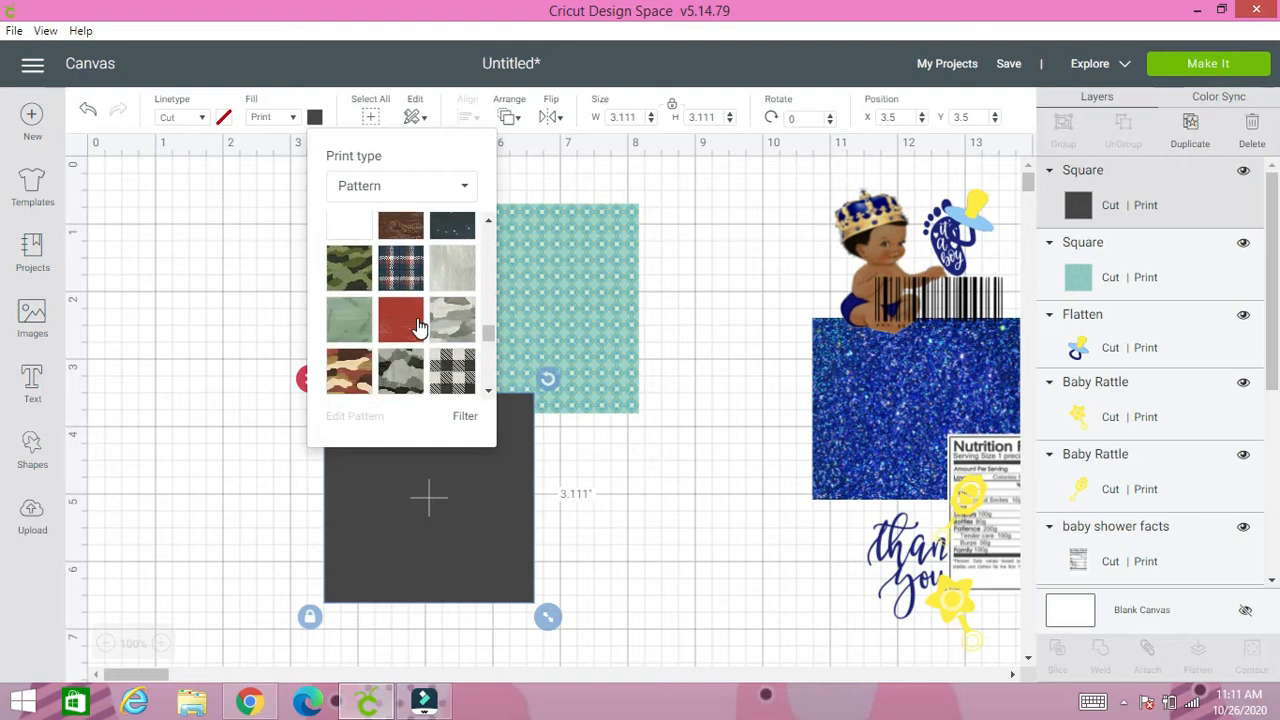
scroll(419, 327, down, 8)
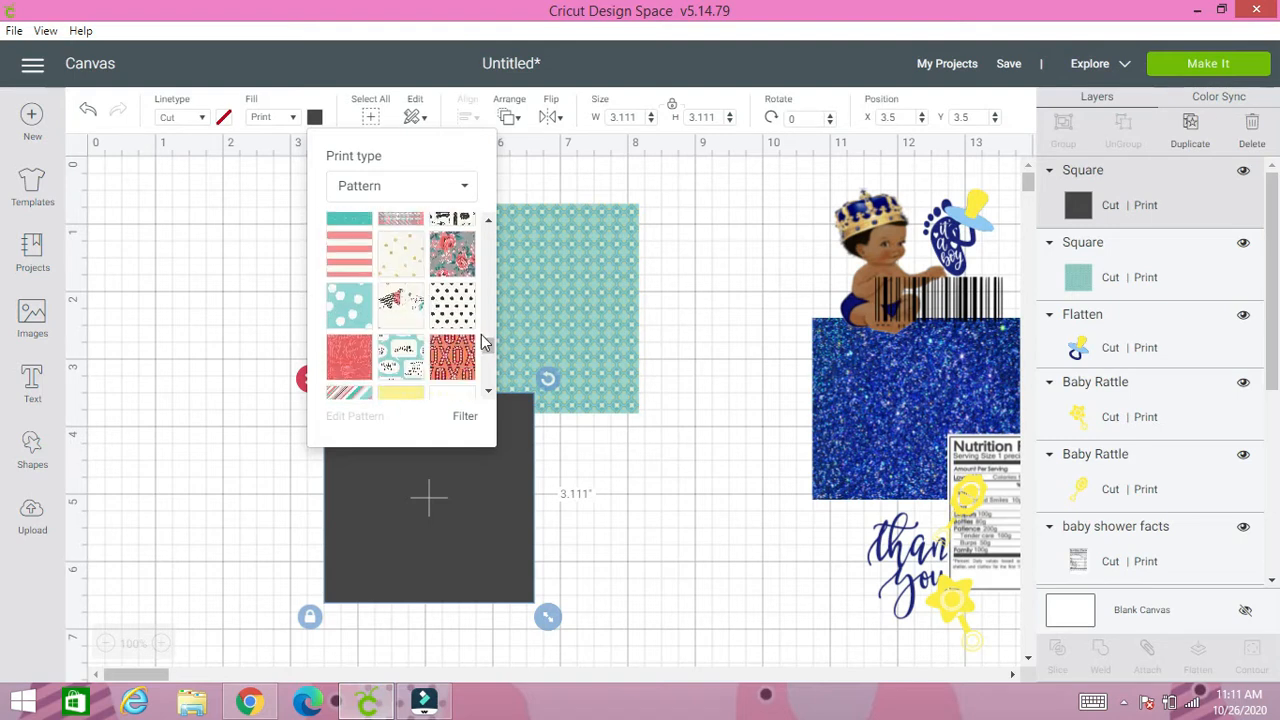
drag(489, 343, 487, 250)
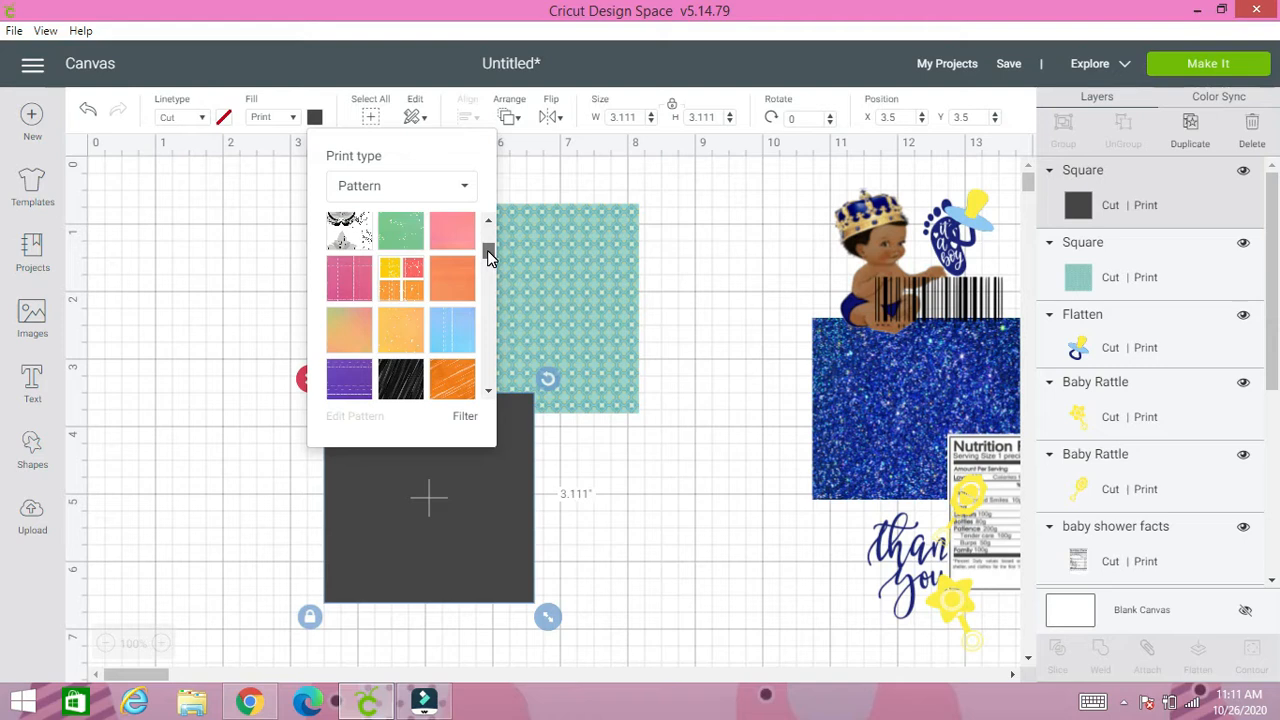
click(453, 343)
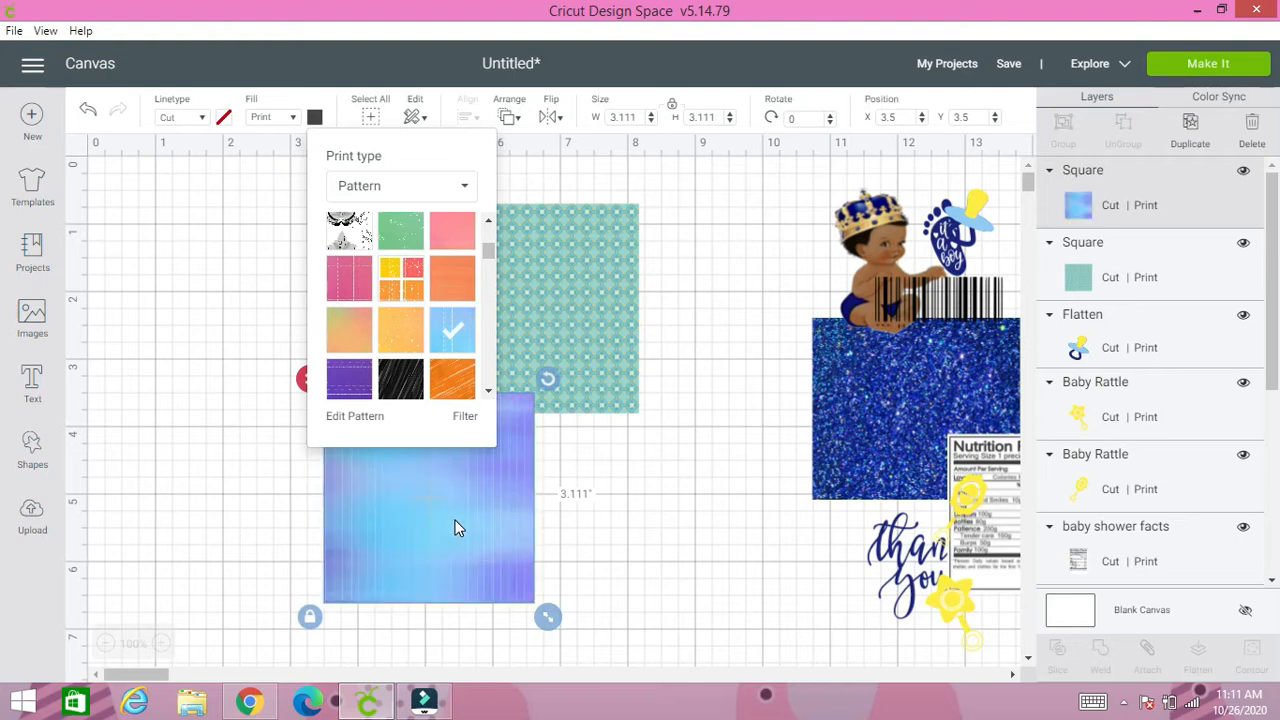
- Move the blue patterned square up beside the teal one so that they no longer overlap
click(472, 548)
drag(435, 502, 334, 364)
click(655, 470)
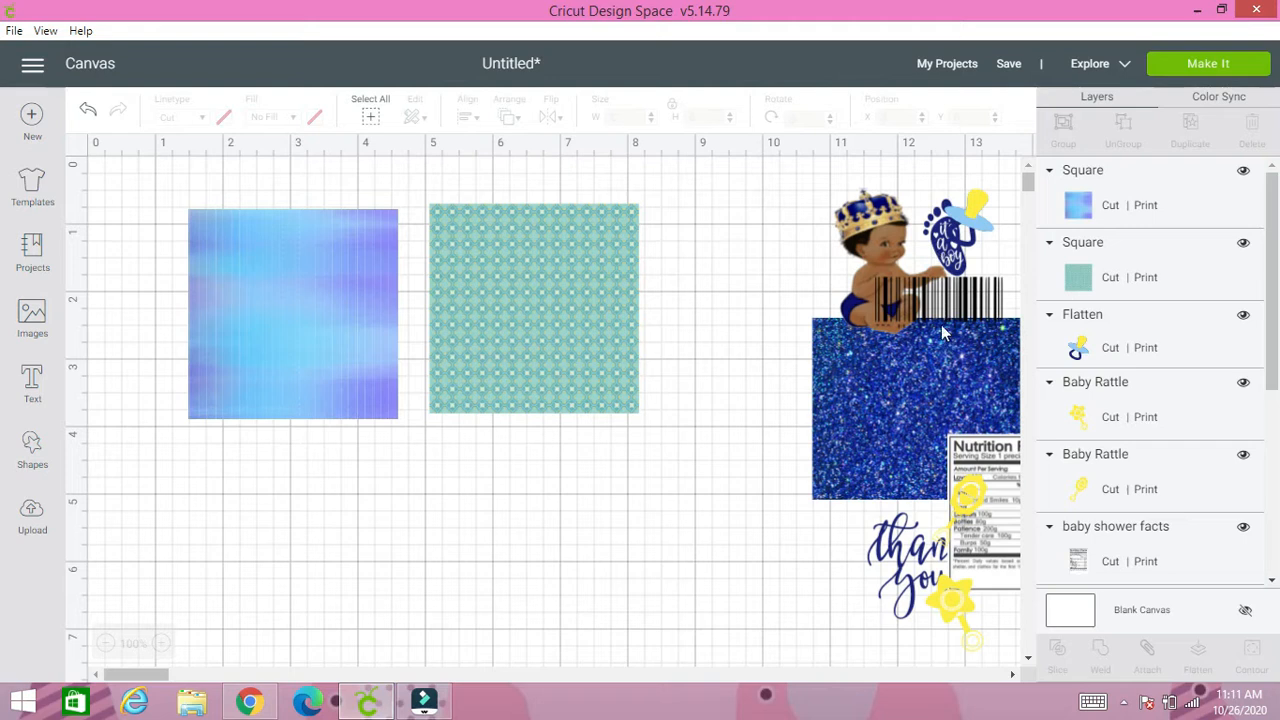
- Rearrange the party graphics: shift the barcode left, raise the Nutrition Facts label, and move the sitting baby up to the canvas edge
drag(944, 318, 887, 308)
drag(932, 454, 952, 374)
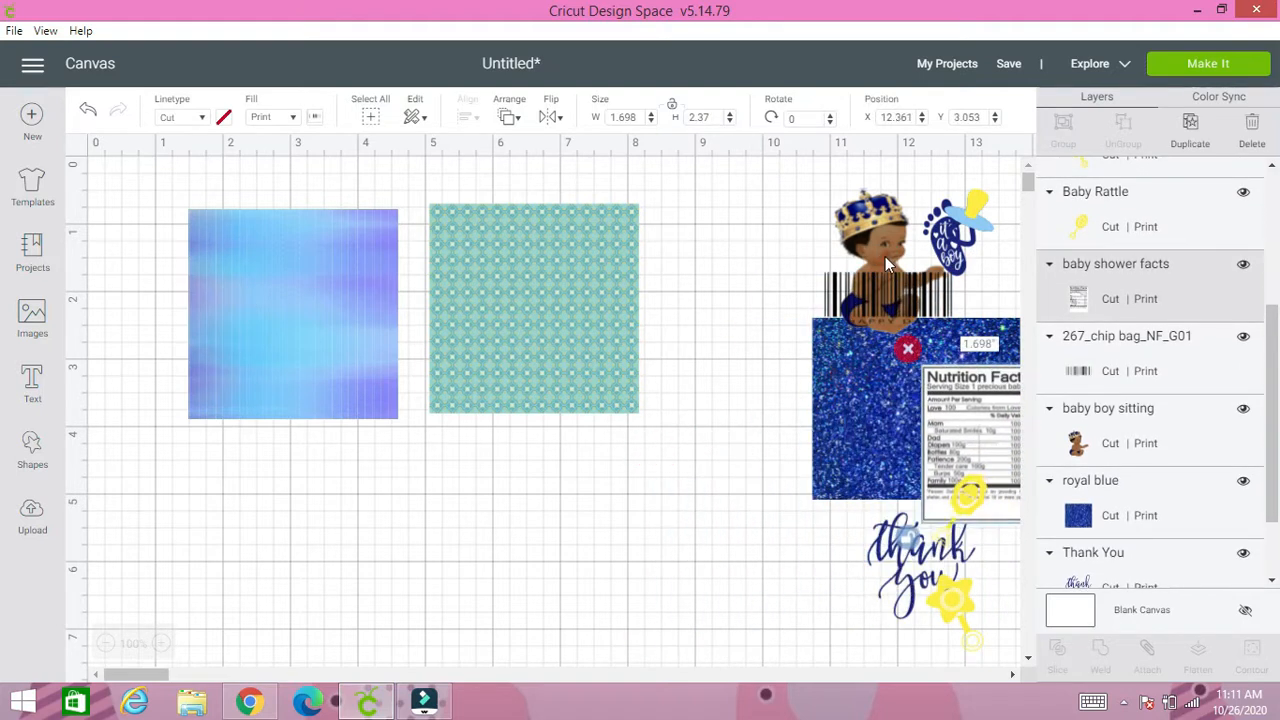
drag(885, 256, 873, 207)
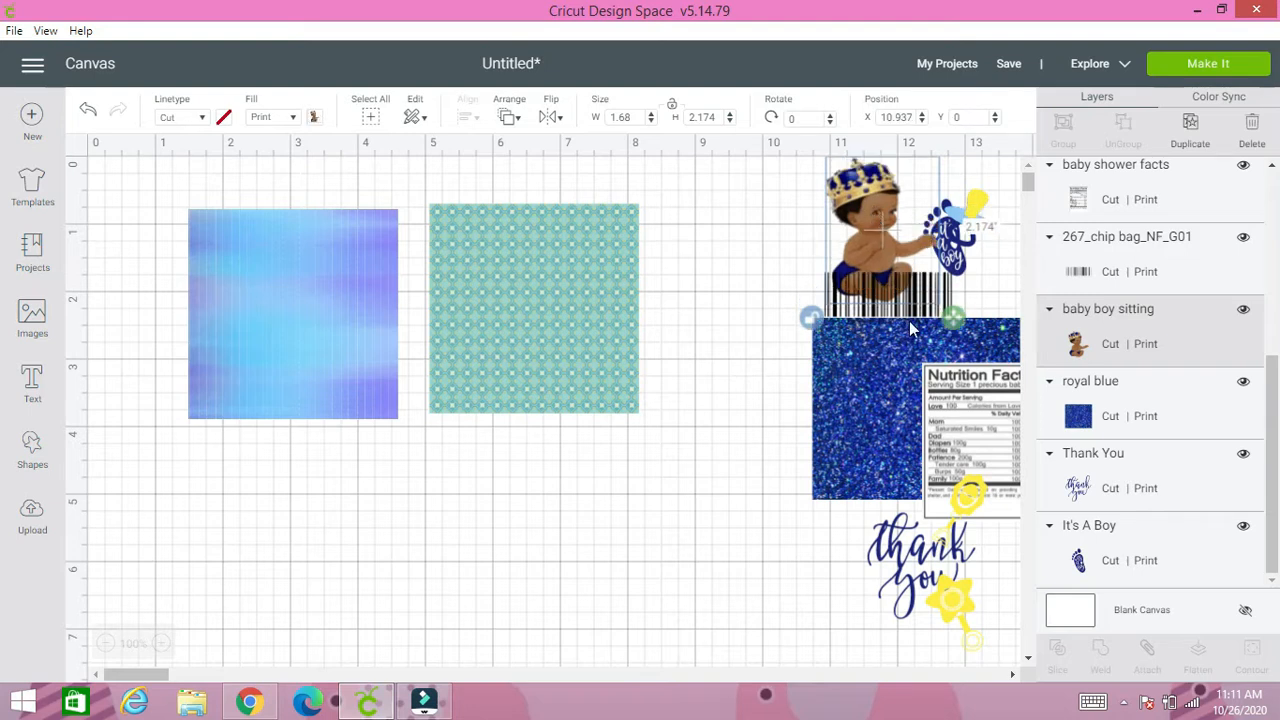
- Move the blue square to about X 0.40, Y 0.51 and the teal square to about X 4.71, Y 0.71
click(507, 320)
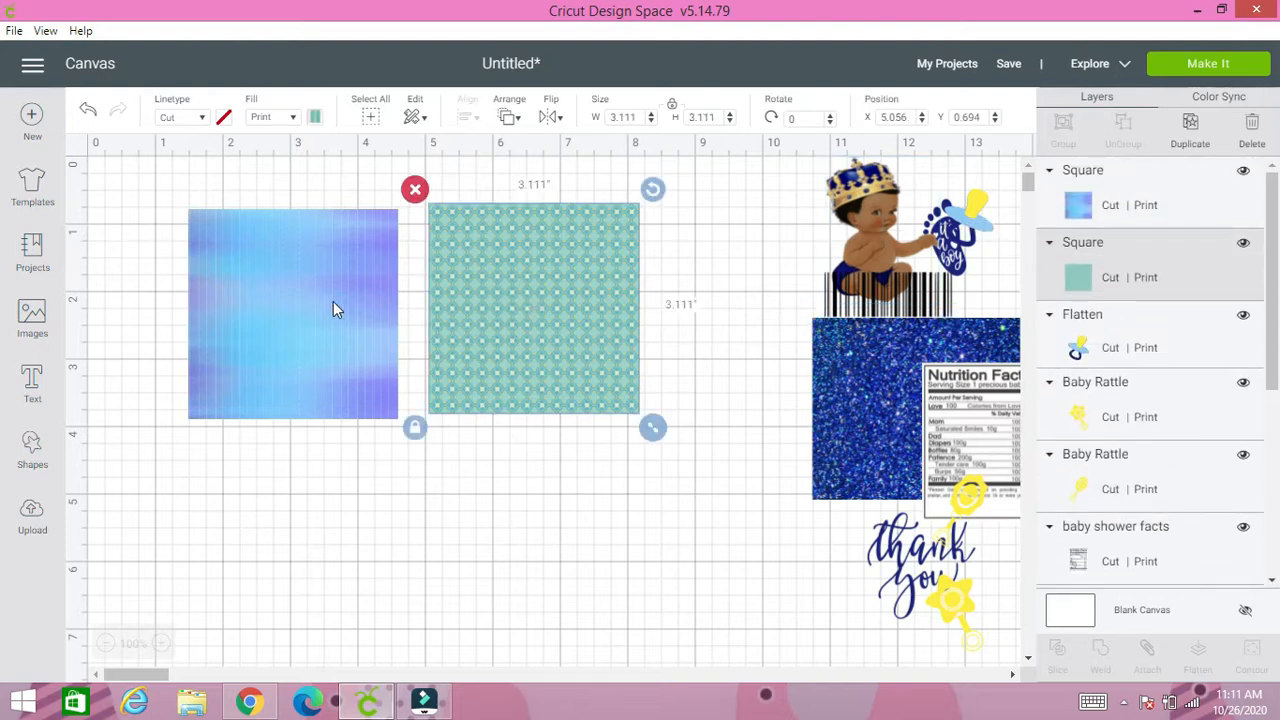
drag(333, 301, 262, 283)
click(527, 320)
drag(531, 319, 499, 318)
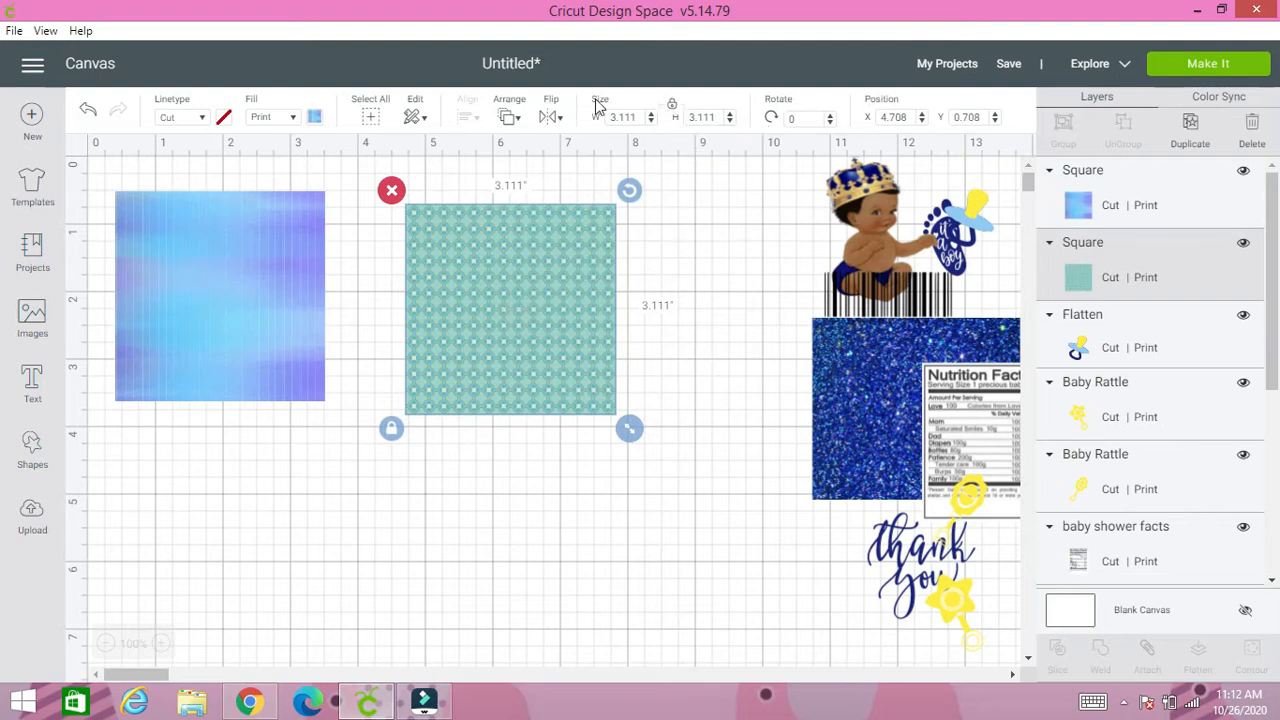
- Resize the teal square without fixed proportions to 4.577 wide by 6.75 high, relock it, and move it to about X 4.19, Y 0.24
click(670, 106)
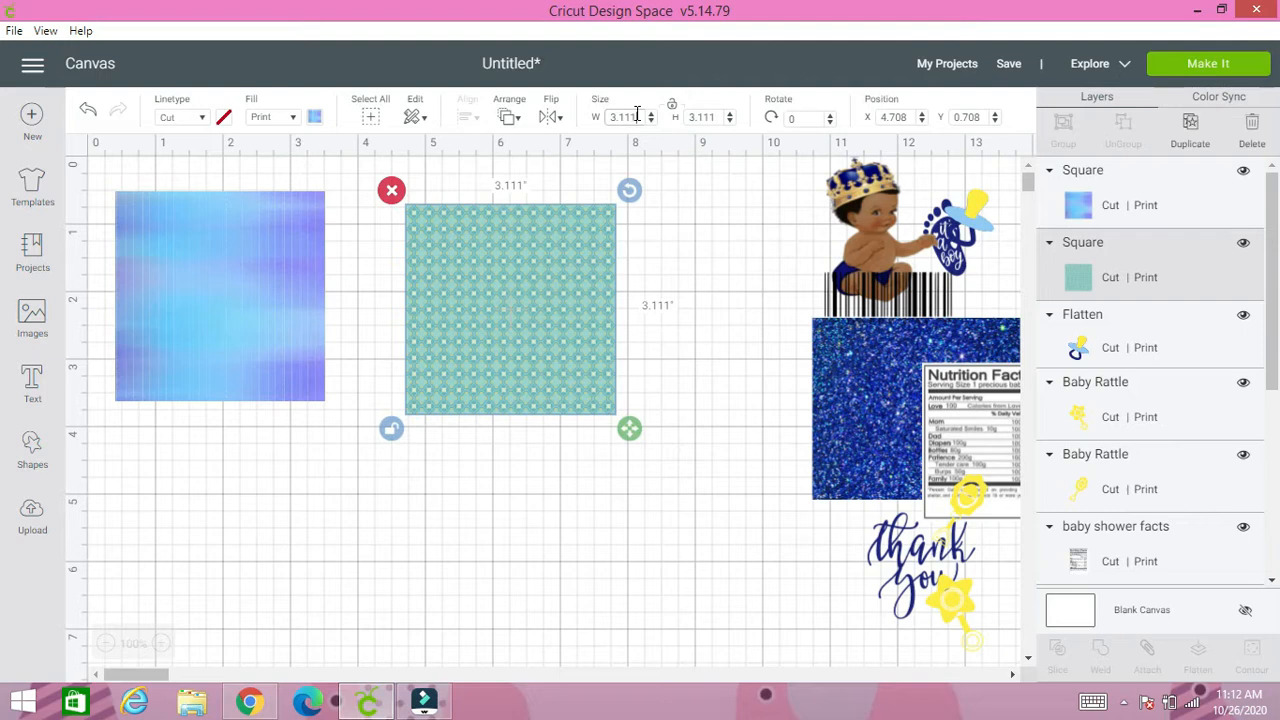
click(636, 116)
text(4.577)
click(700, 117)
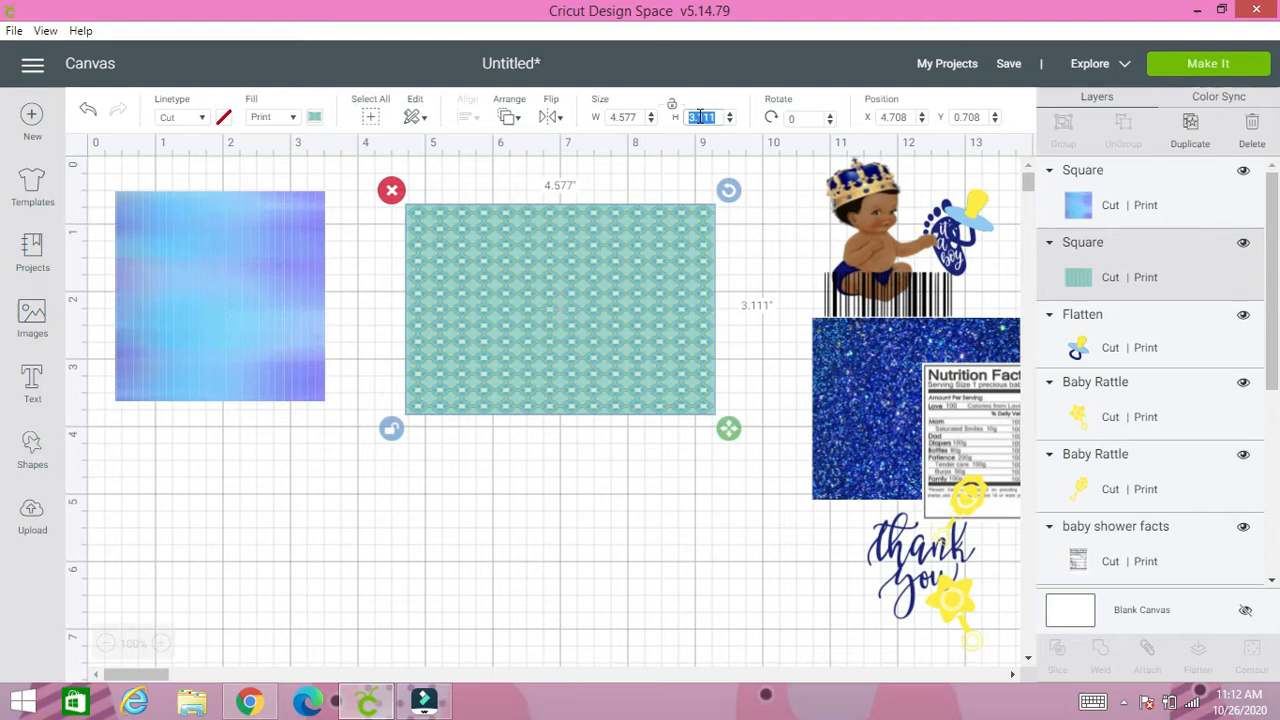
text(6.5)
click(674, 108)
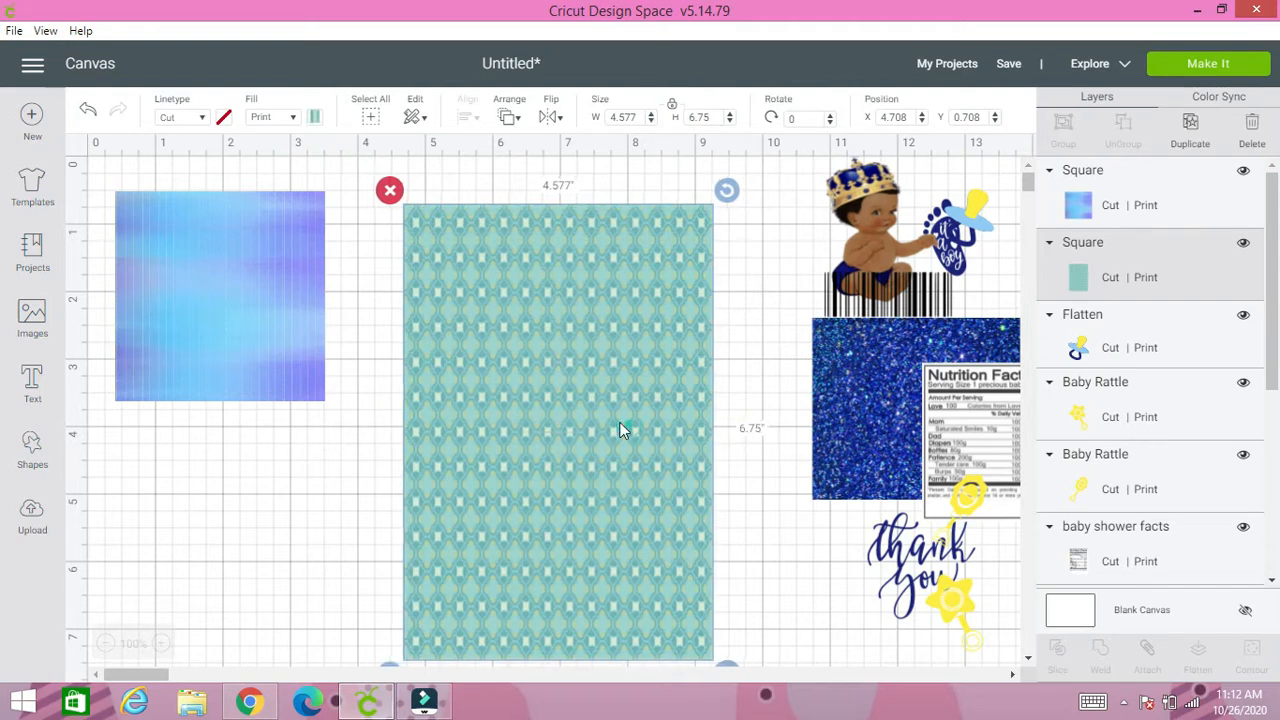
drag(625, 429, 595, 394)
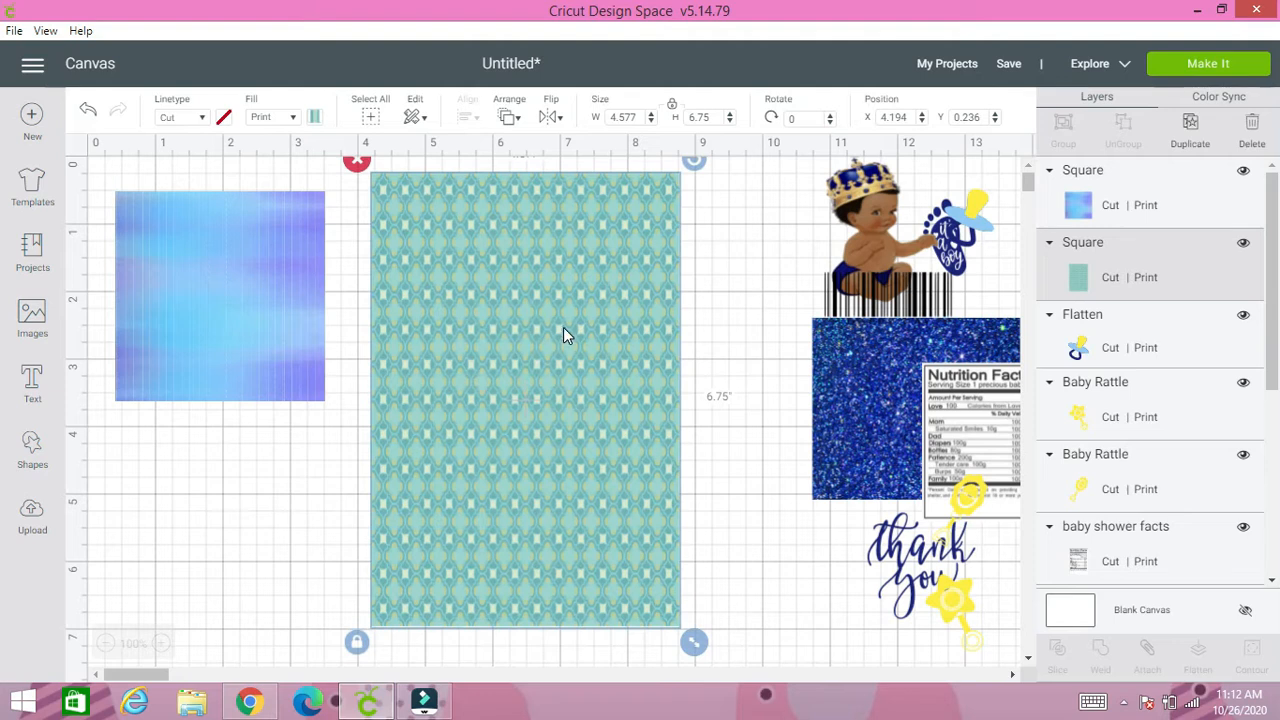
- Resize the blue square without fixed proportions to 2.36 wide by 6.75 high, relock it, and move it beside the teal rectangle
click(246, 323)
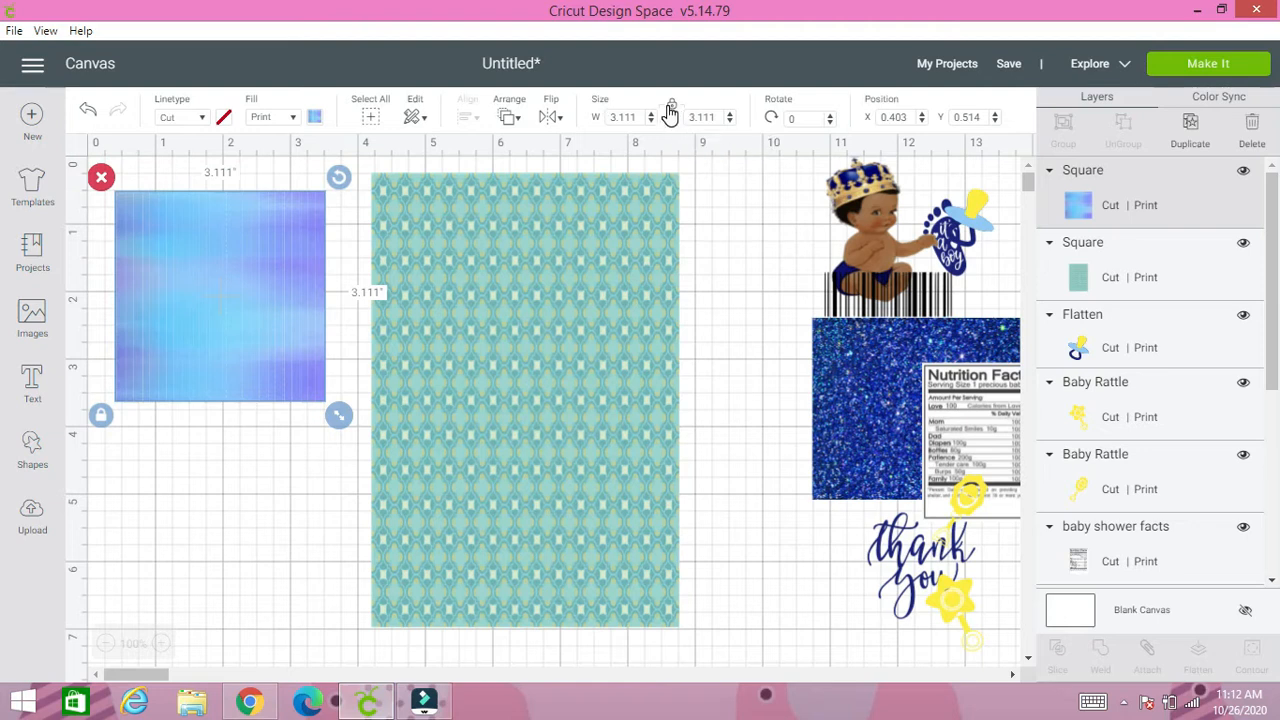
click(670, 110)
click(630, 117)
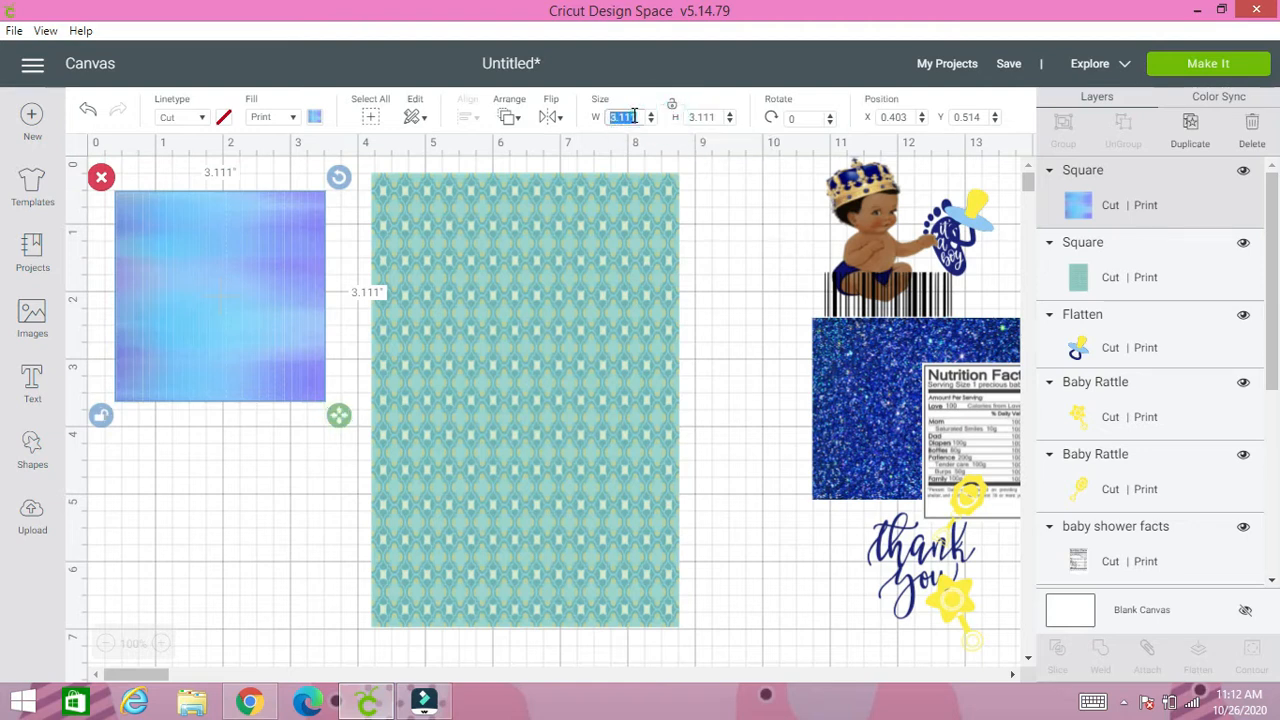
text(2.36)
click(702, 117)
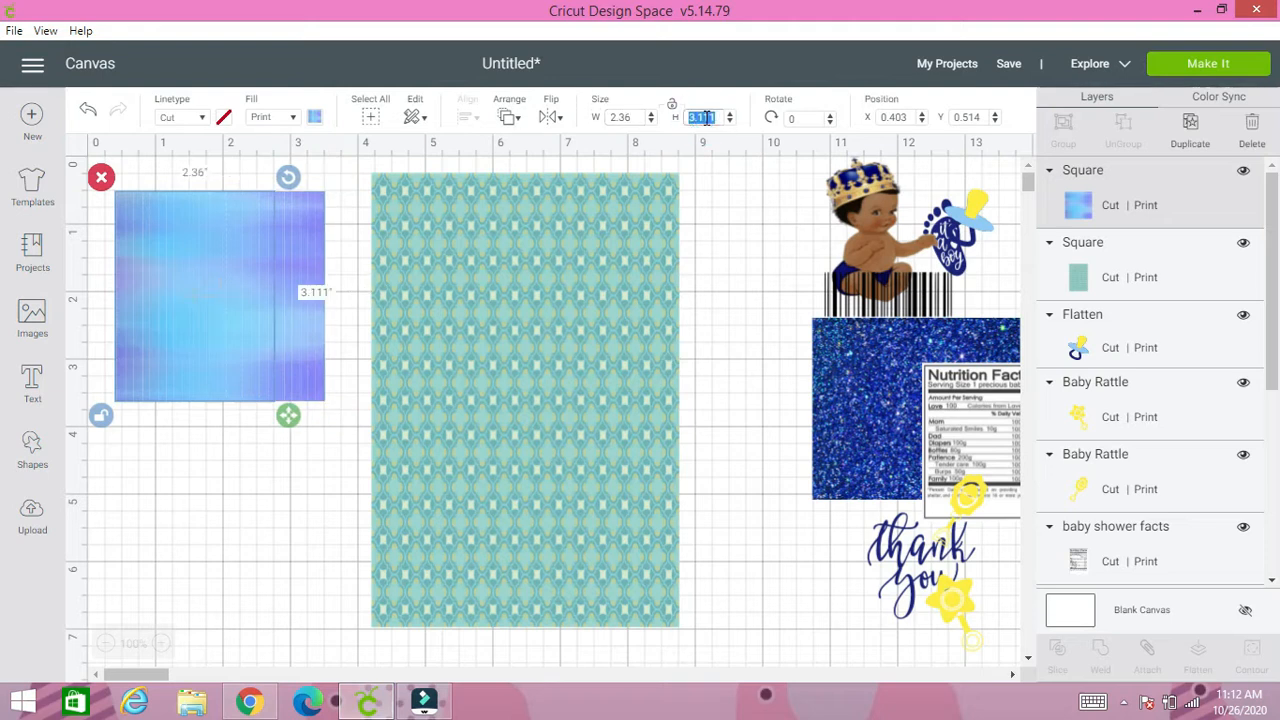
text(6.7)
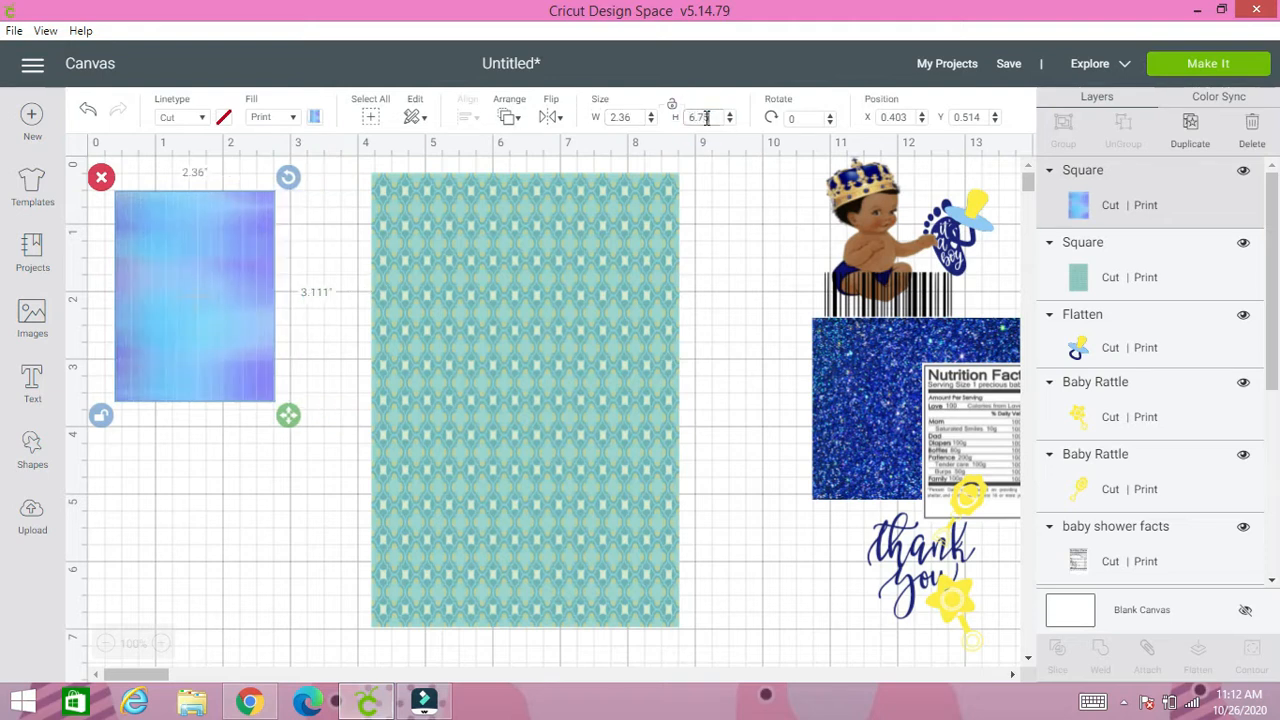
text(5)
click(672, 110)
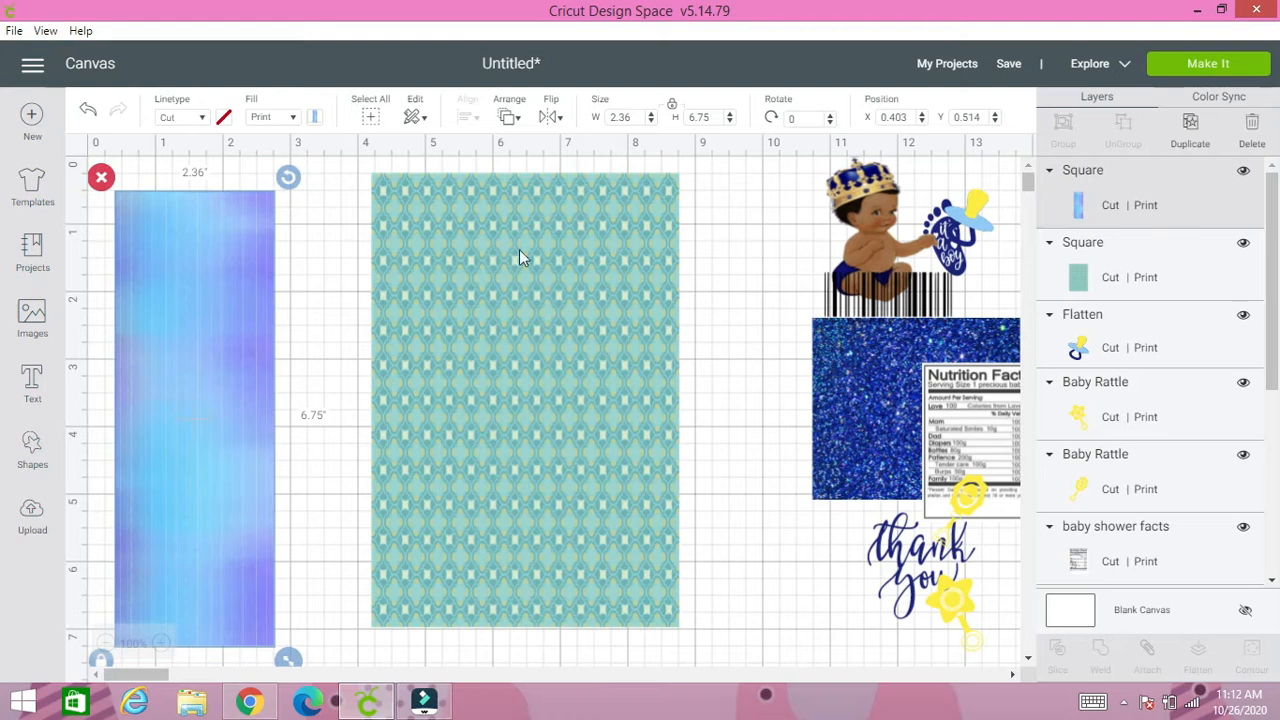
drag(222, 301, 265, 289)
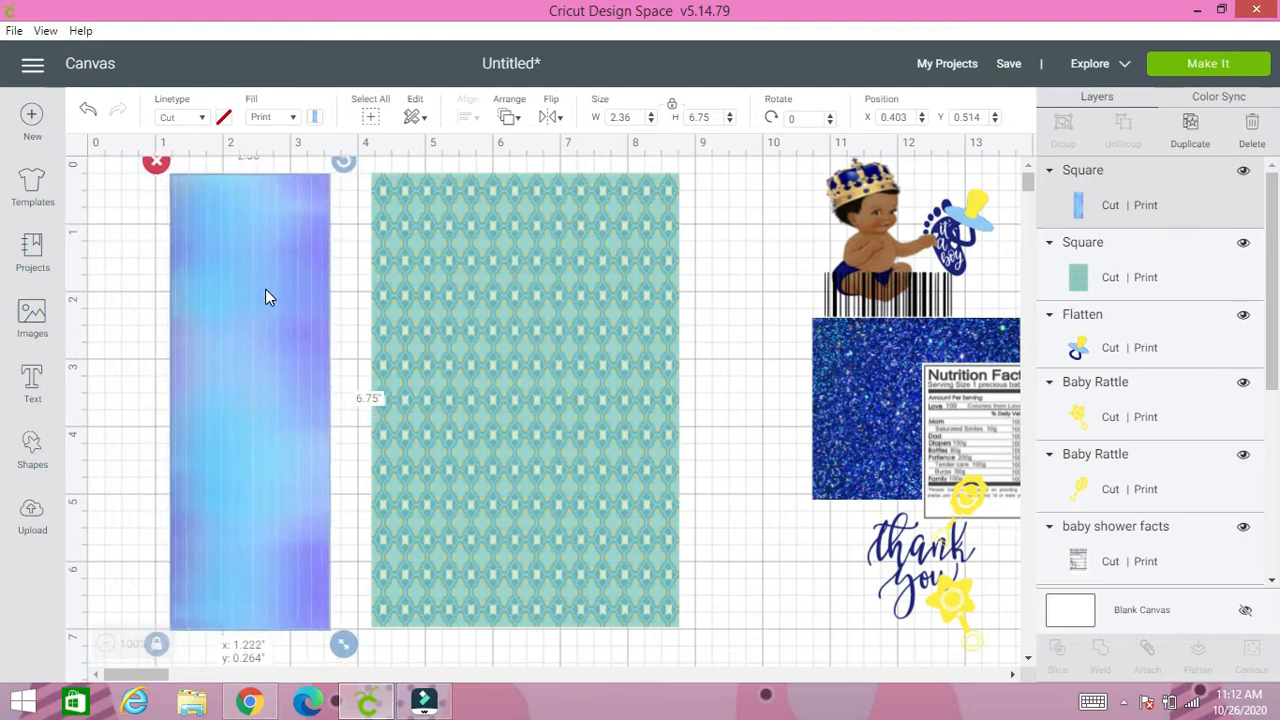
click(135, 281)
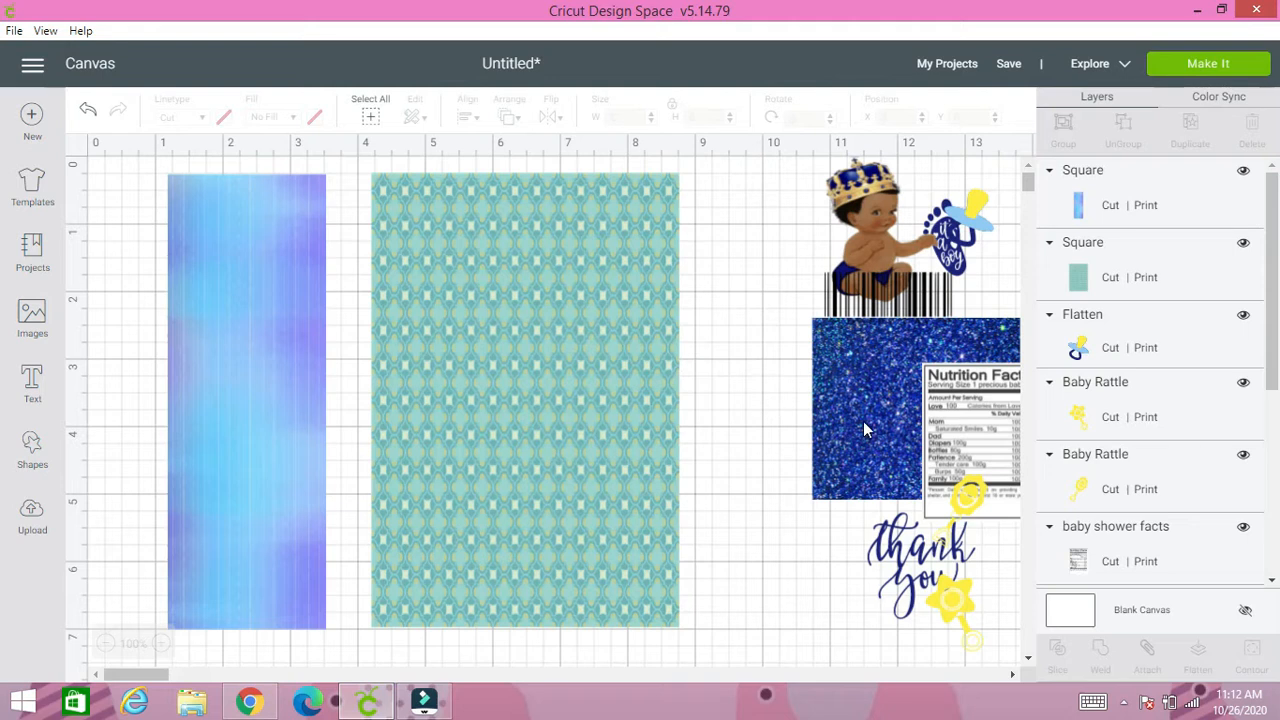
- Move the royal blue glitter image below the teal rectangle, to about X 6.28, Y 7.18
drag(863, 421, 705, 412)
scroll(730, 350, down, 4)
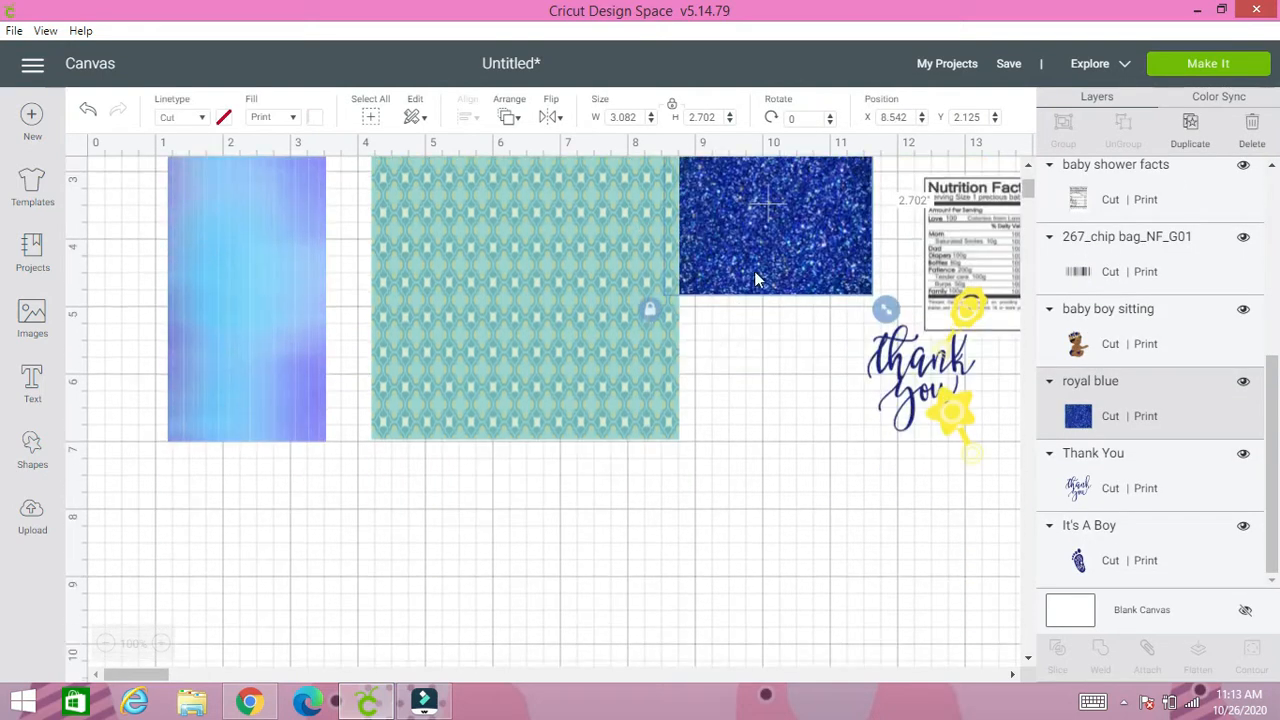
drag(760, 306, 731, 459)
drag(680, 533, 612, 585)
- Resize the royal blue glitter image without fixed proportions to 2.36 wide by 1 high, and relock its proportions
click(672, 105)
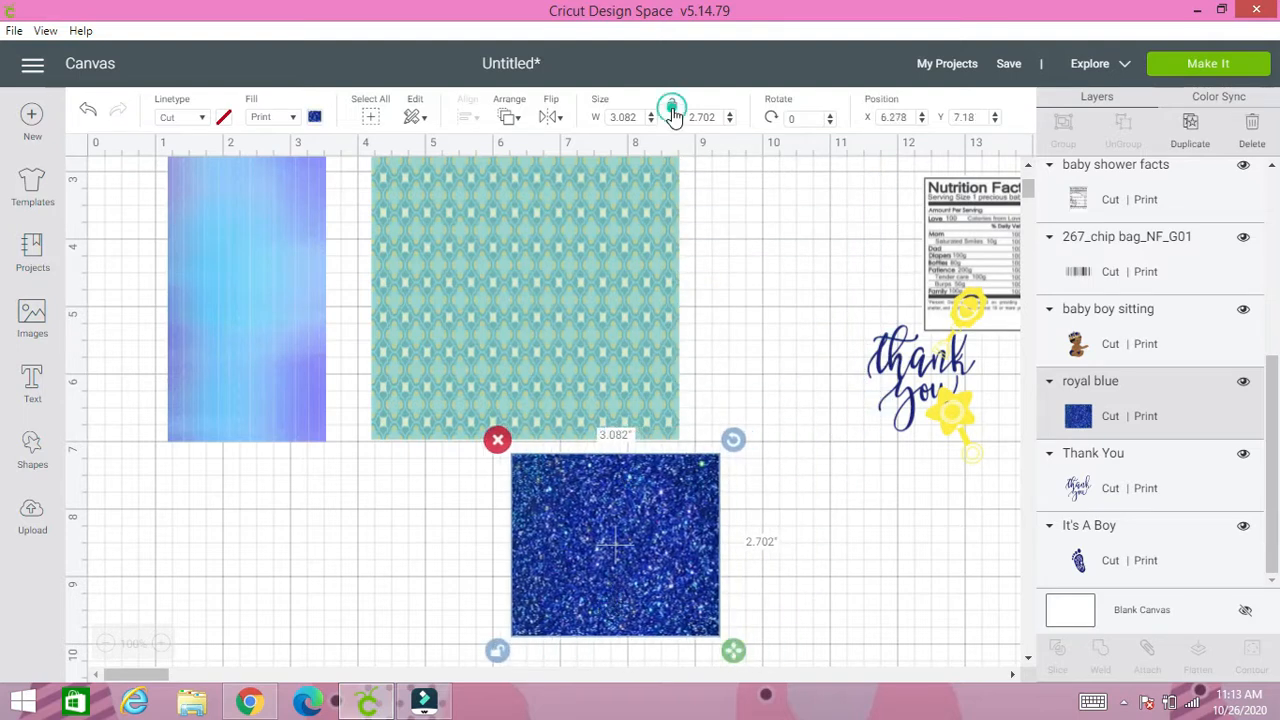
click(617, 118)
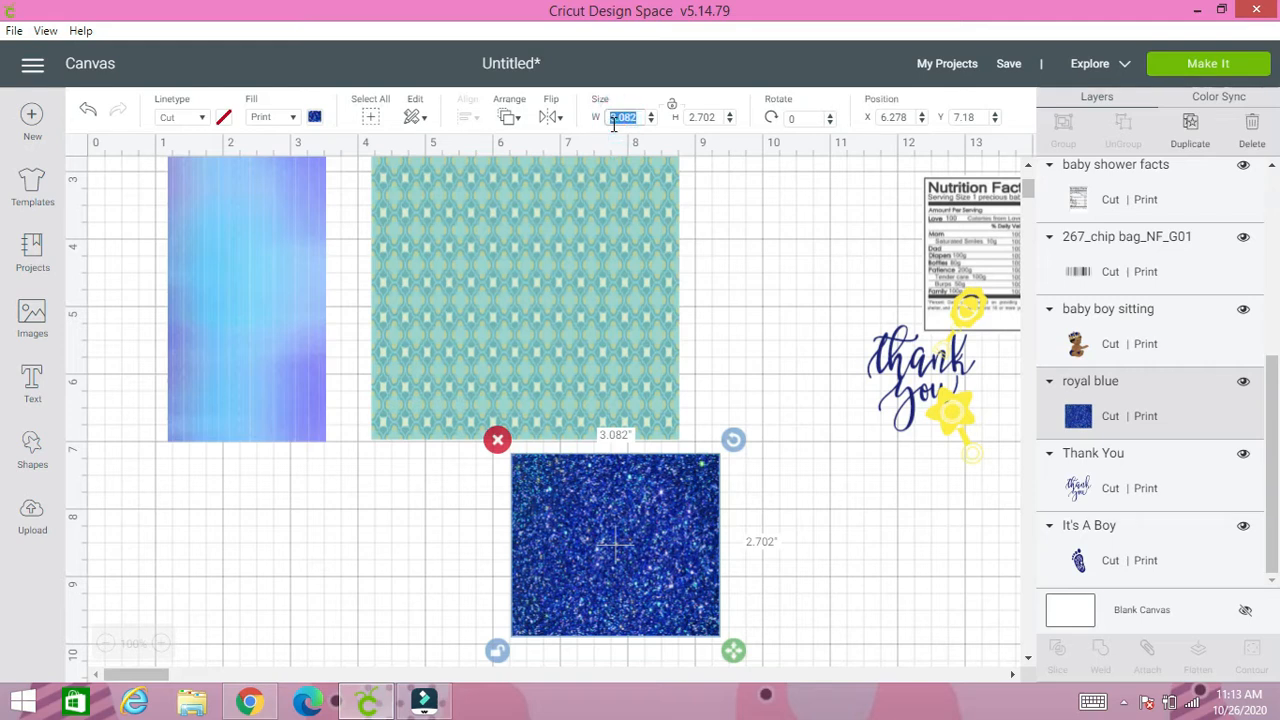
text(3.3)
click(696, 118)
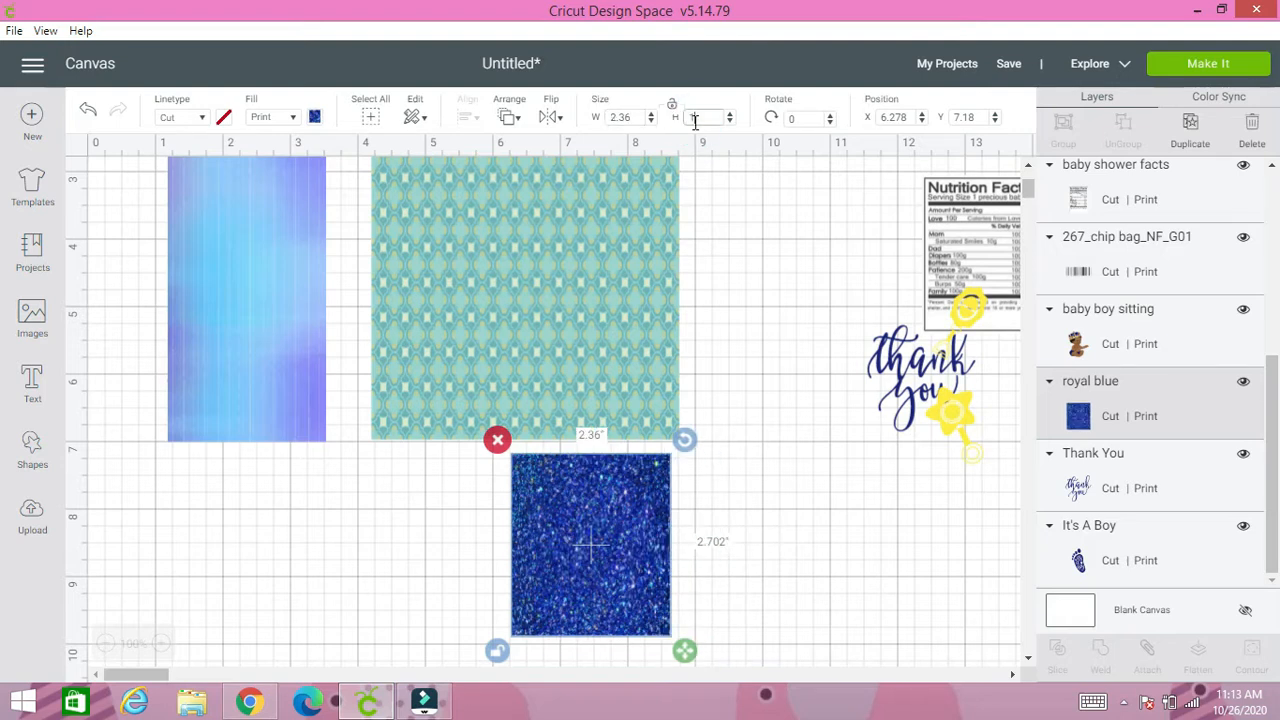
click(671, 107)
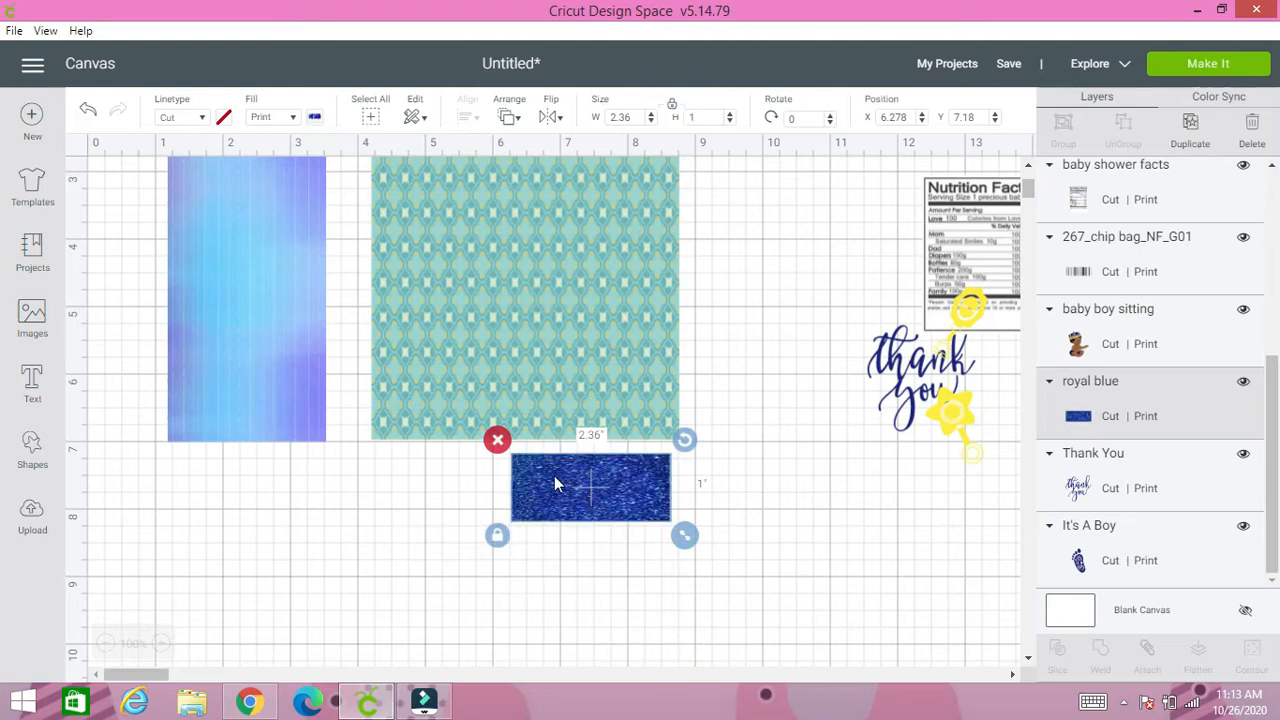
- Bring the royal blue glitter band to the front and fit it on the blue strip's upper end at about X 1.15, Y 0.28
scroll(560, 490, up, 5)
drag(560, 652, 237, 192)
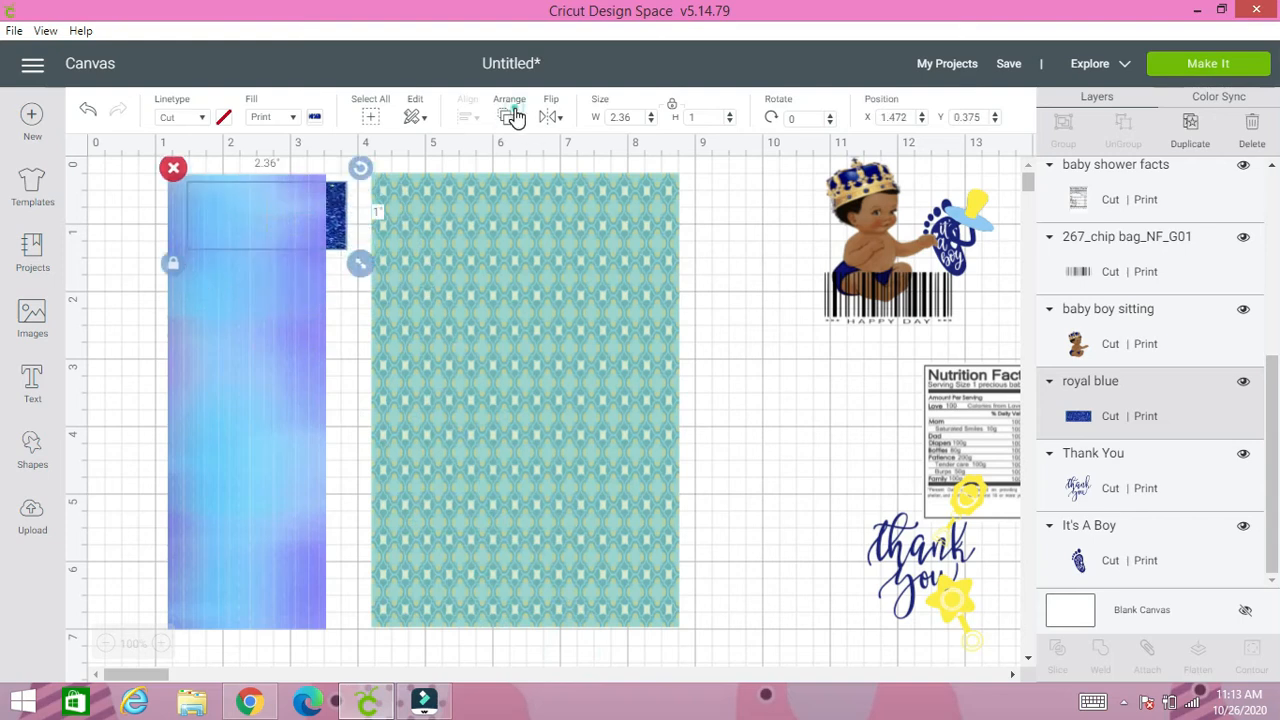
click(509, 117)
click(515, 229)
drag(329, 243, 295, 228)
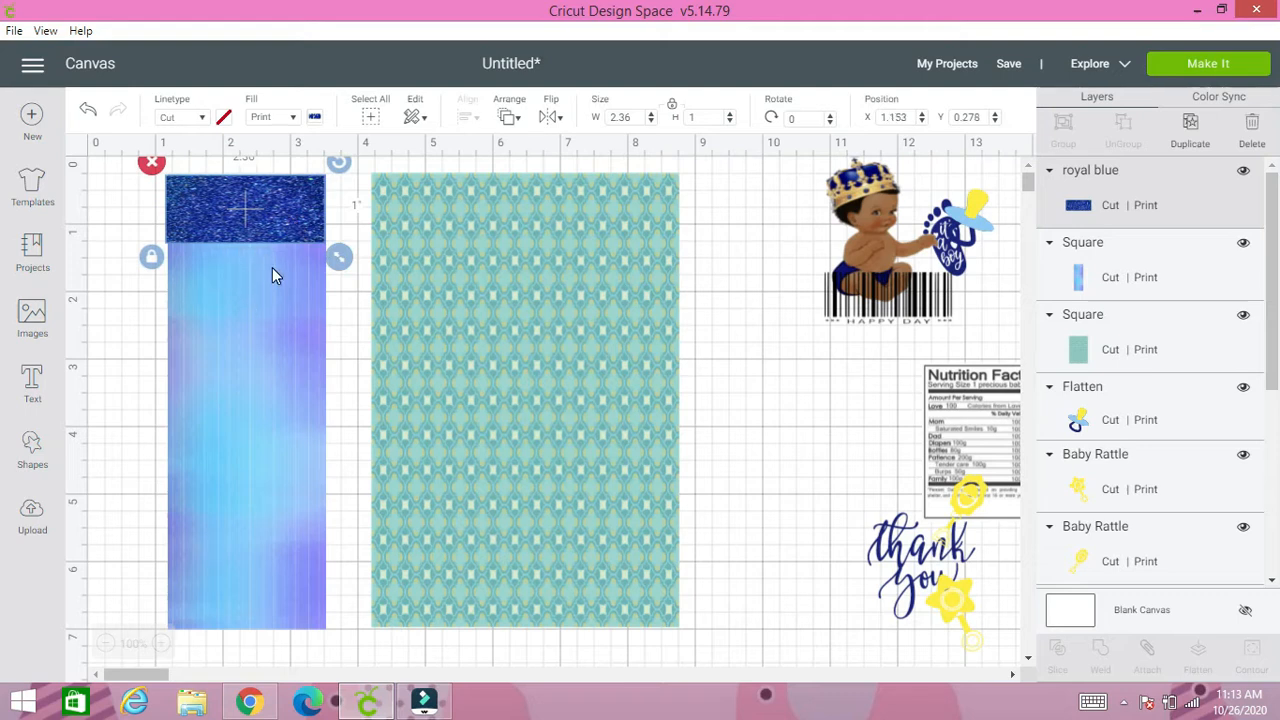
- Duplicate the glitter band and place the copy on the blue strip's lower end at about X 1.18, Y 6.01
click(1190, 130)
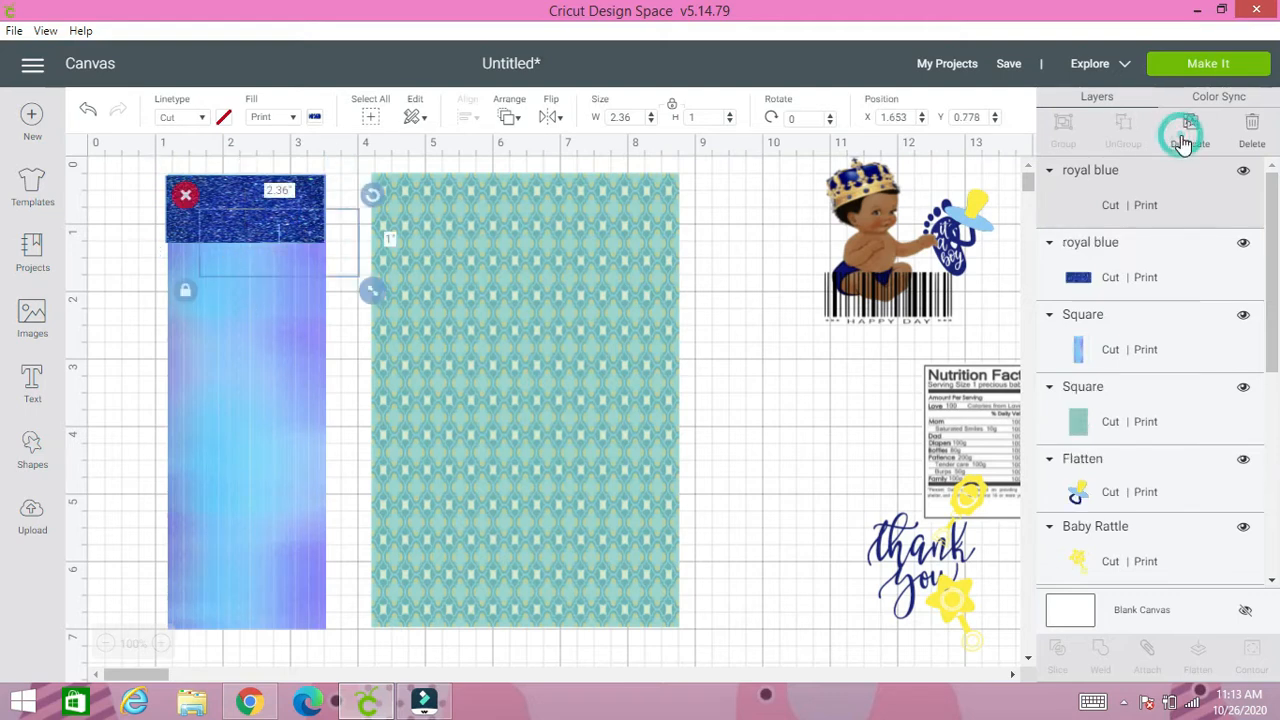
drag(293, 256, 260, 604)
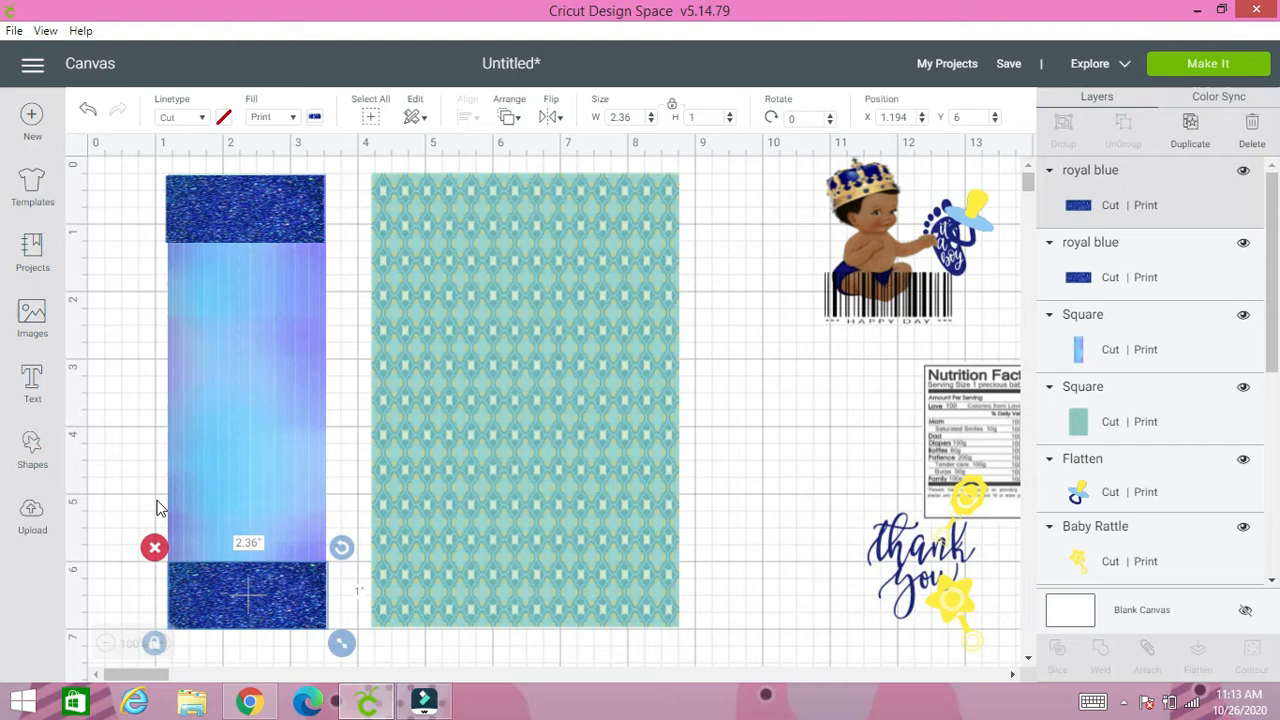
click(104, 446)
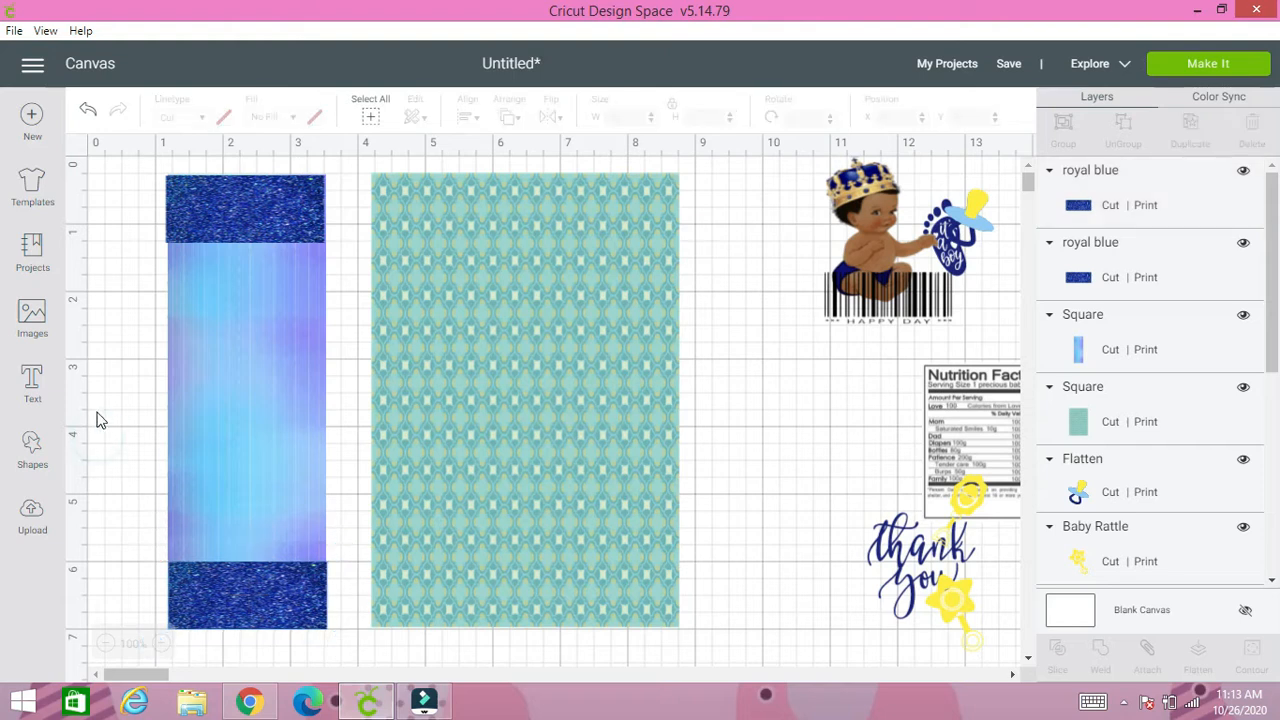
click(224, 597)
mouse_move(224, 597)
mouse_down()
mouse_move(218, 587)
mouse_move(224, 599)
mouse_up()
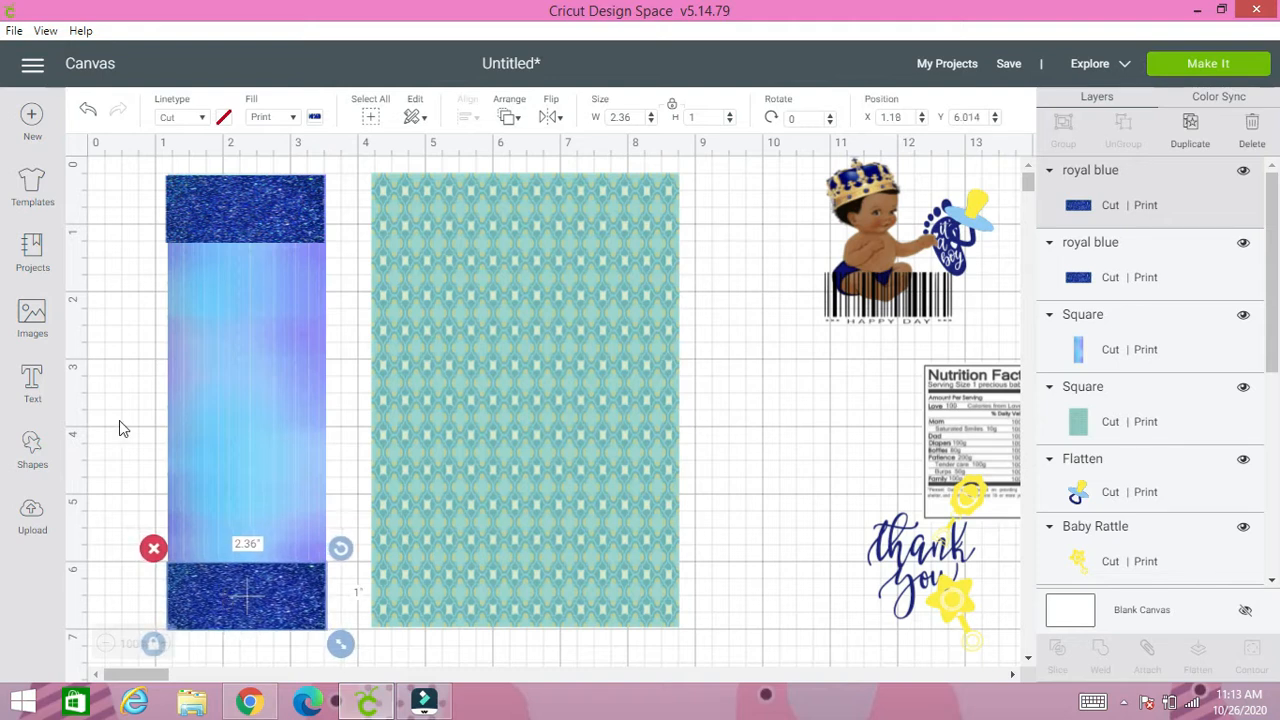
- Group the blue strip with its two royal blue glitter bands
click(135, 337)
drag(142, 181, 335, 618)
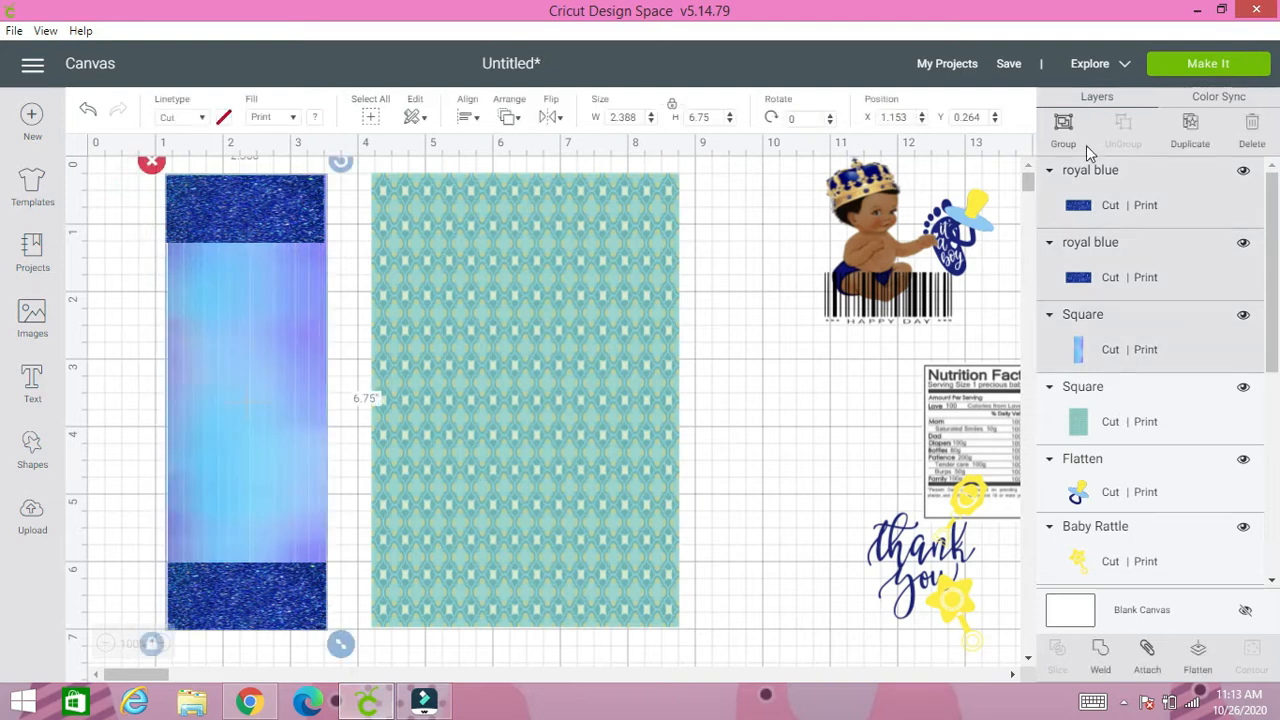
click(1063, 125)
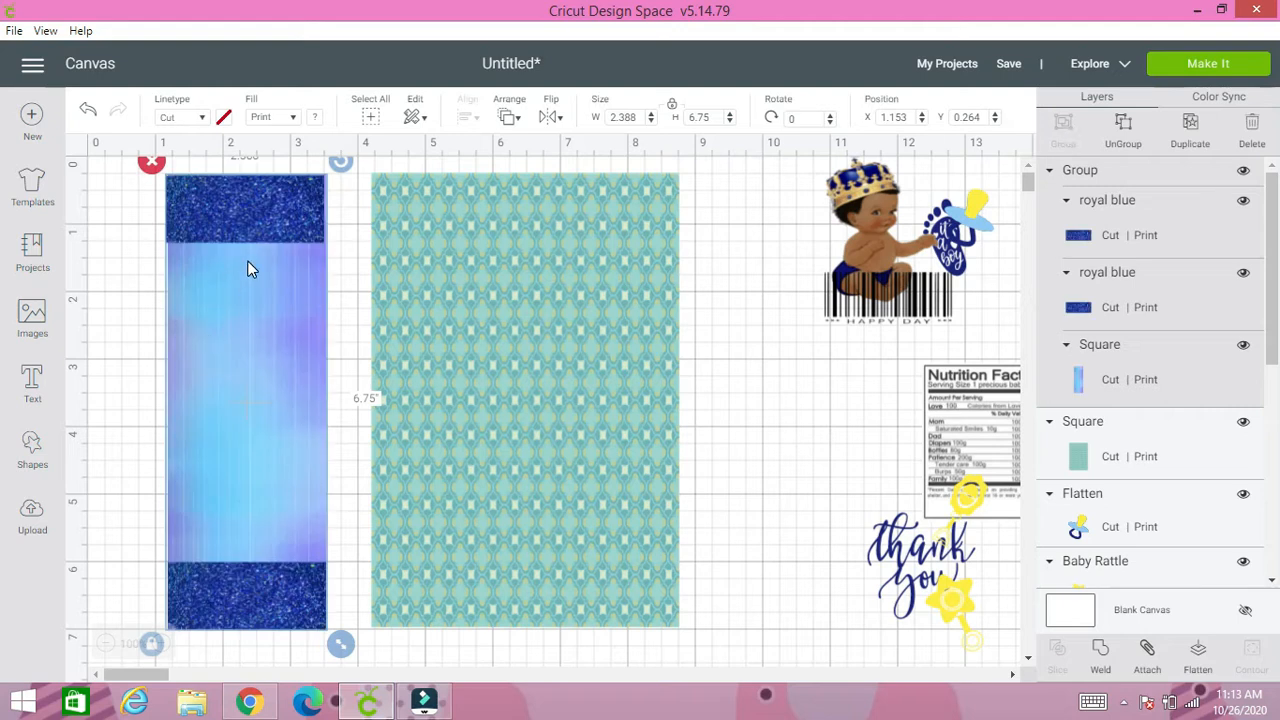
- Duplicate the grouped strip and move the copy over the original at about X 1.38, Y 0.06
click(1191, 128)
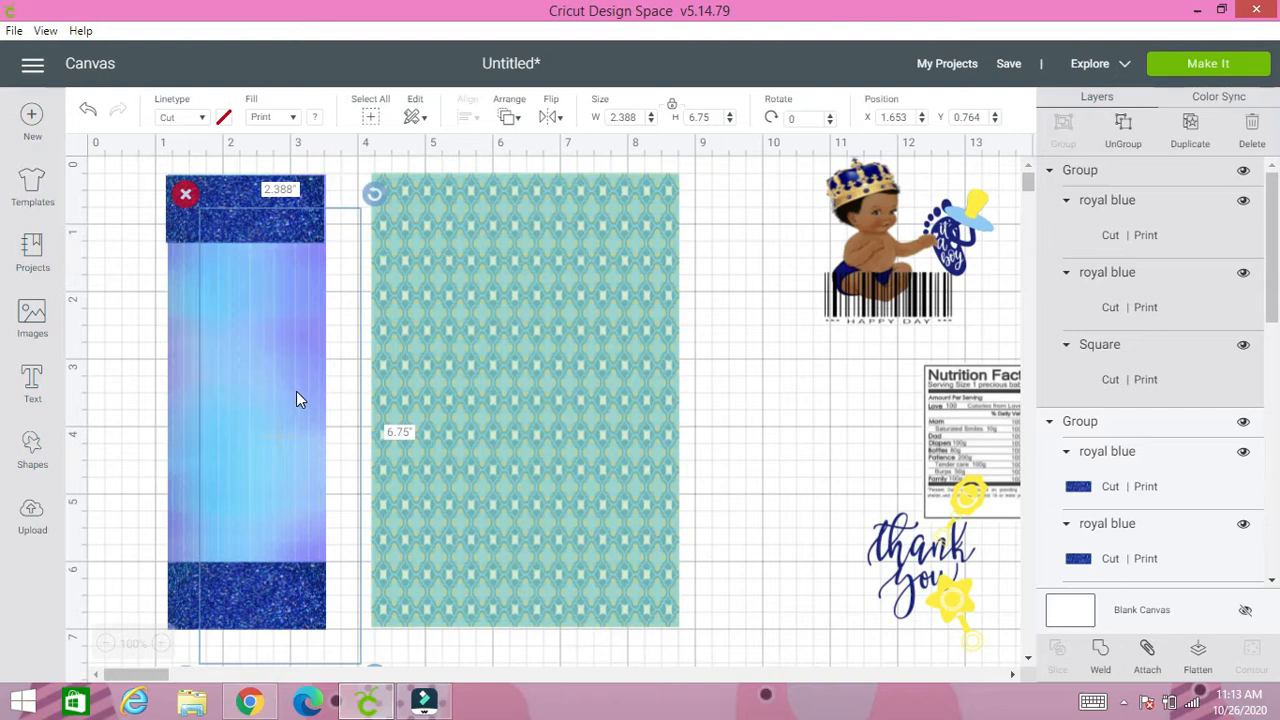
drag(296, 391, 278, 343)
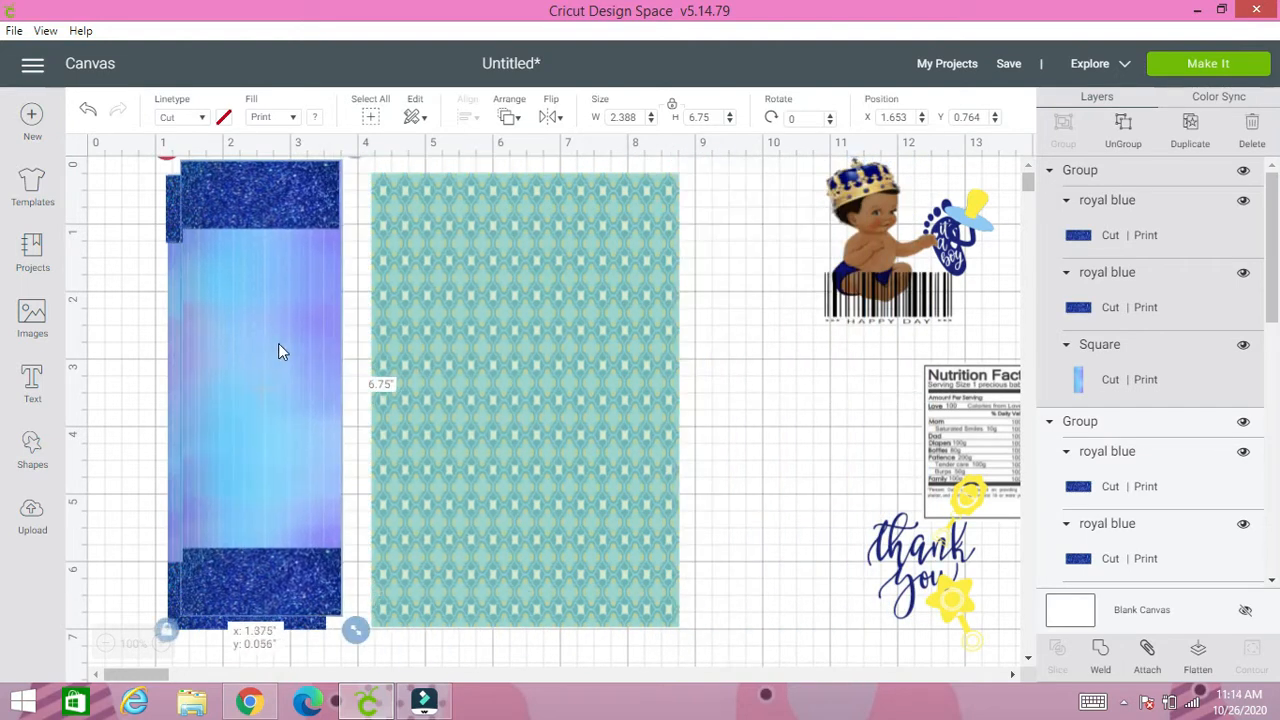
click(489, 335)
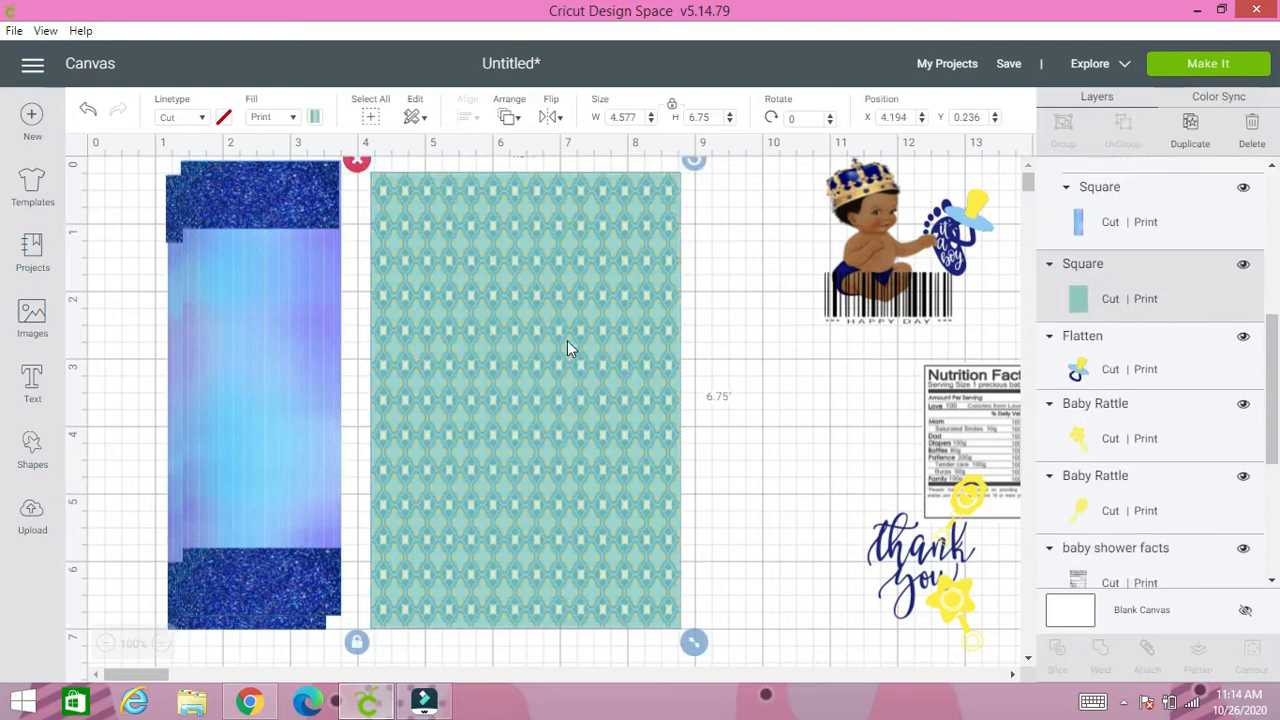
- Search the image library for "Banner"
click(33, 325)
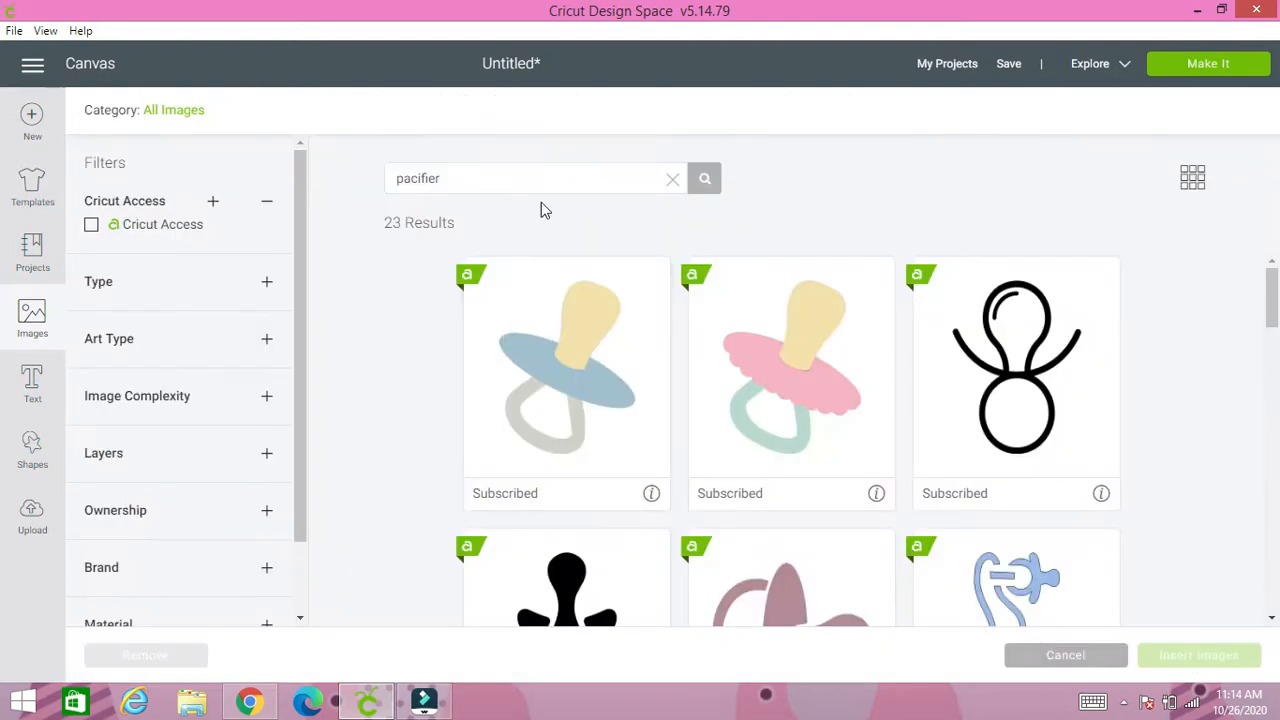
click(510, 177)
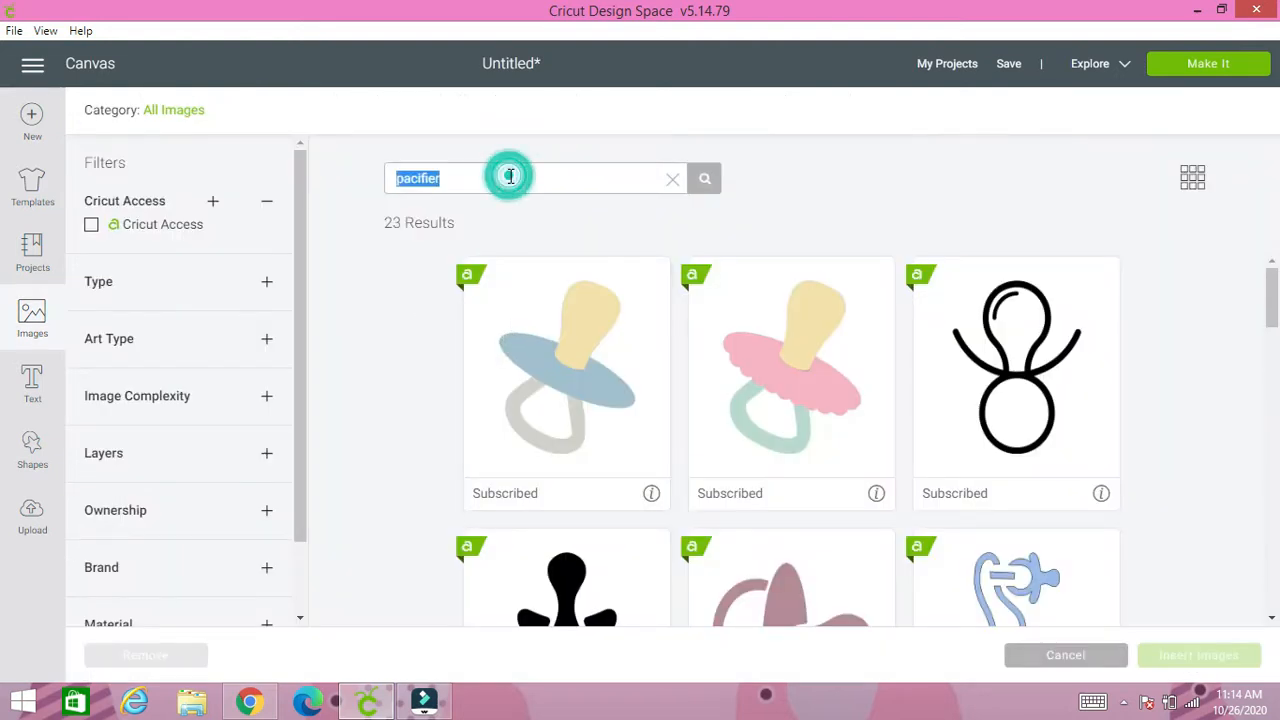
text(Banner)
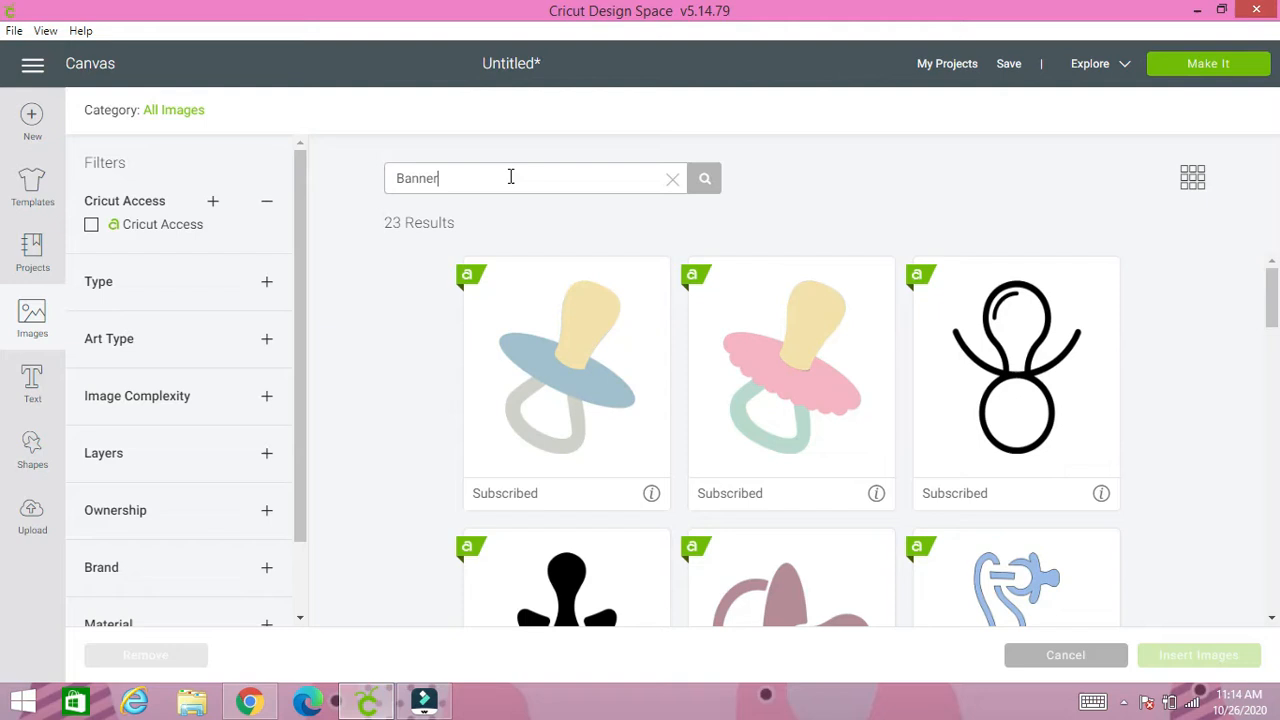
key(Return)
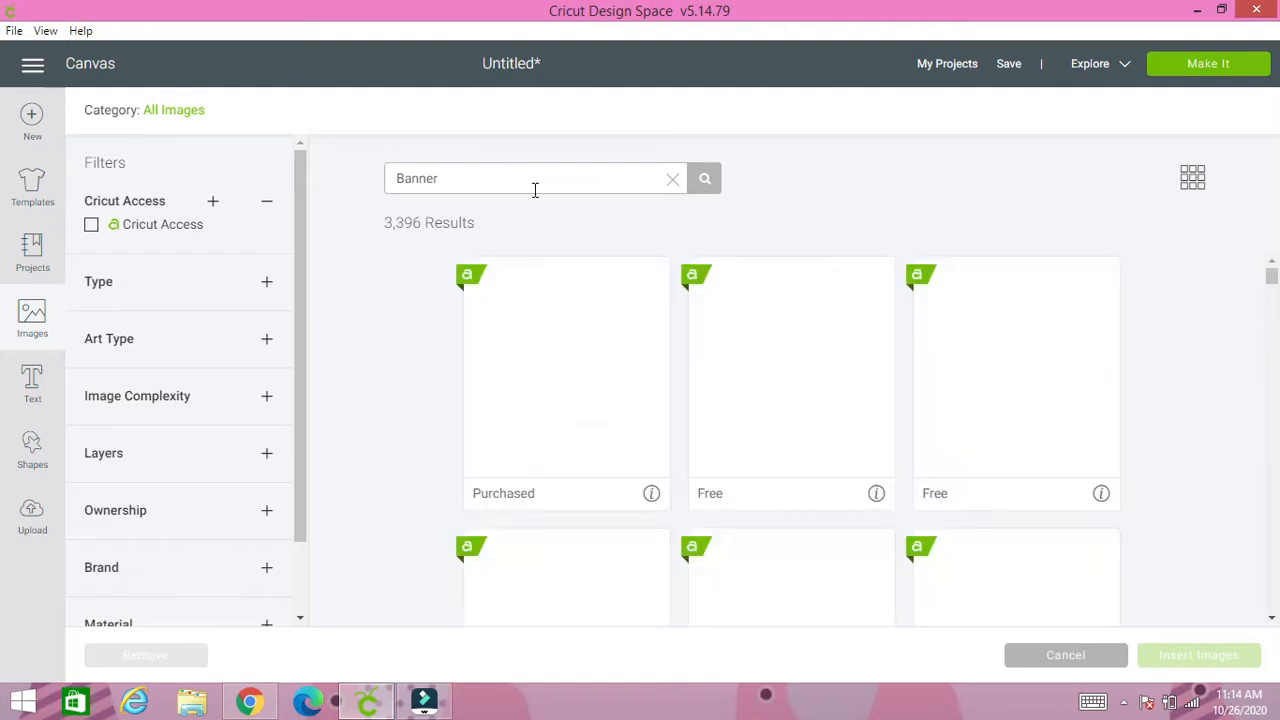
- Insert the outlined curved ribbon banner with folded ends from the search results onto the canvas
scroll(875, 497, down, 8)
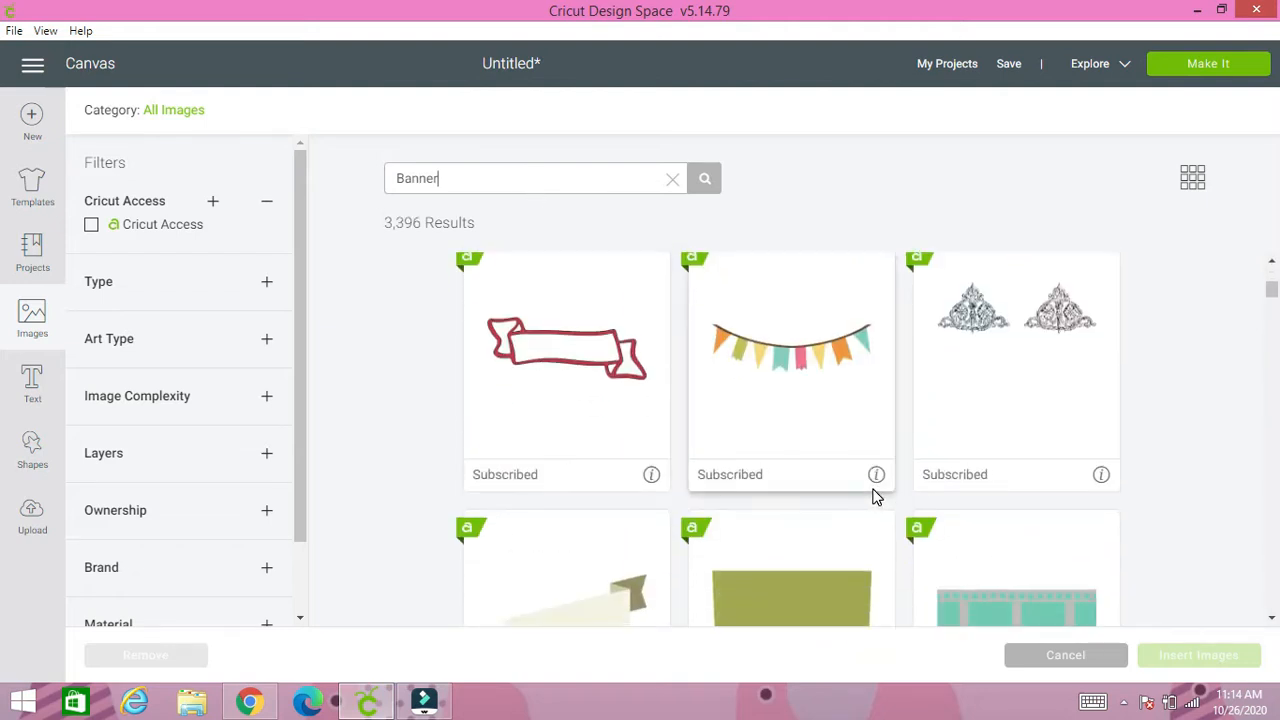
scroll(871, 500, down, 5)
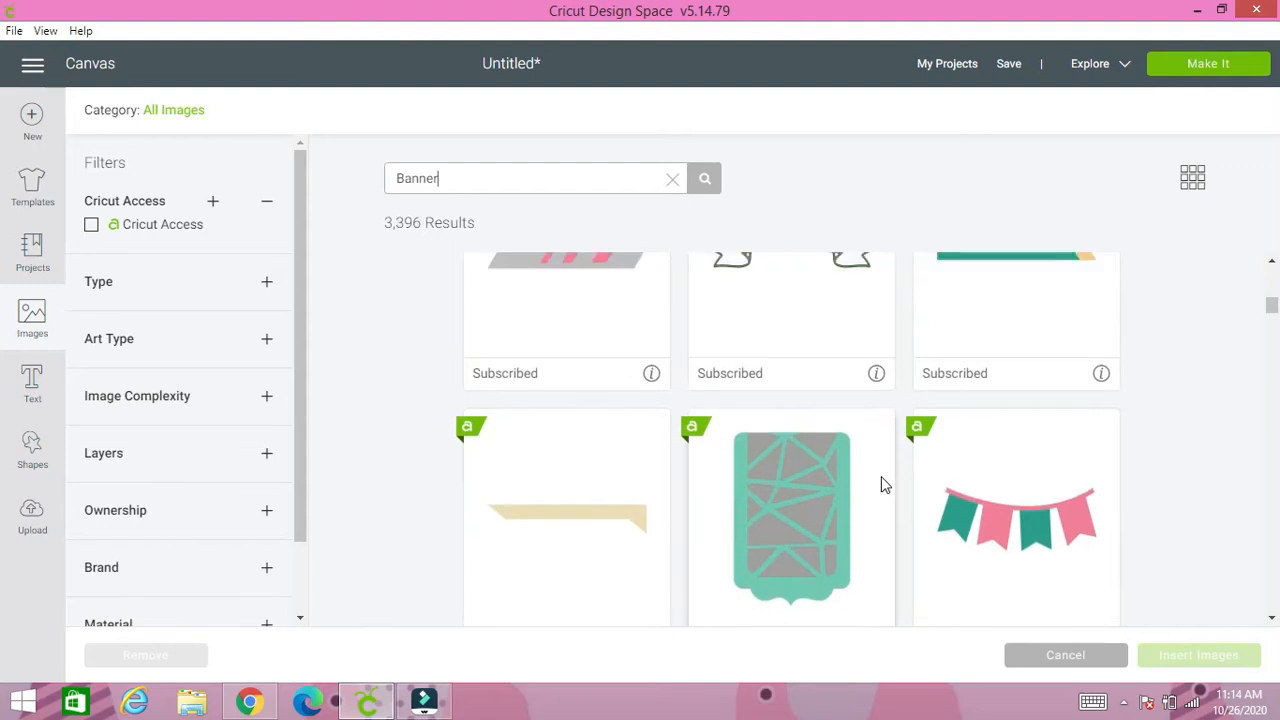
scroll(797, 442, up, 1)
click(782, 380)
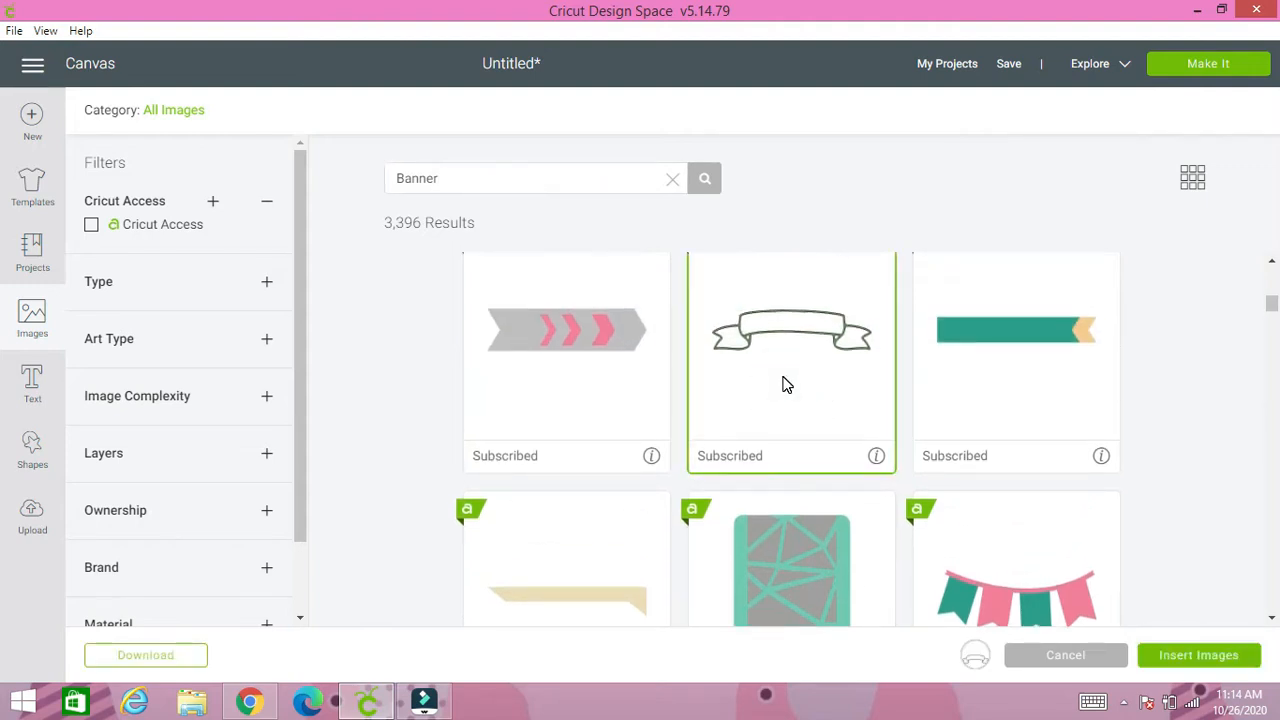
click(1199, 656)
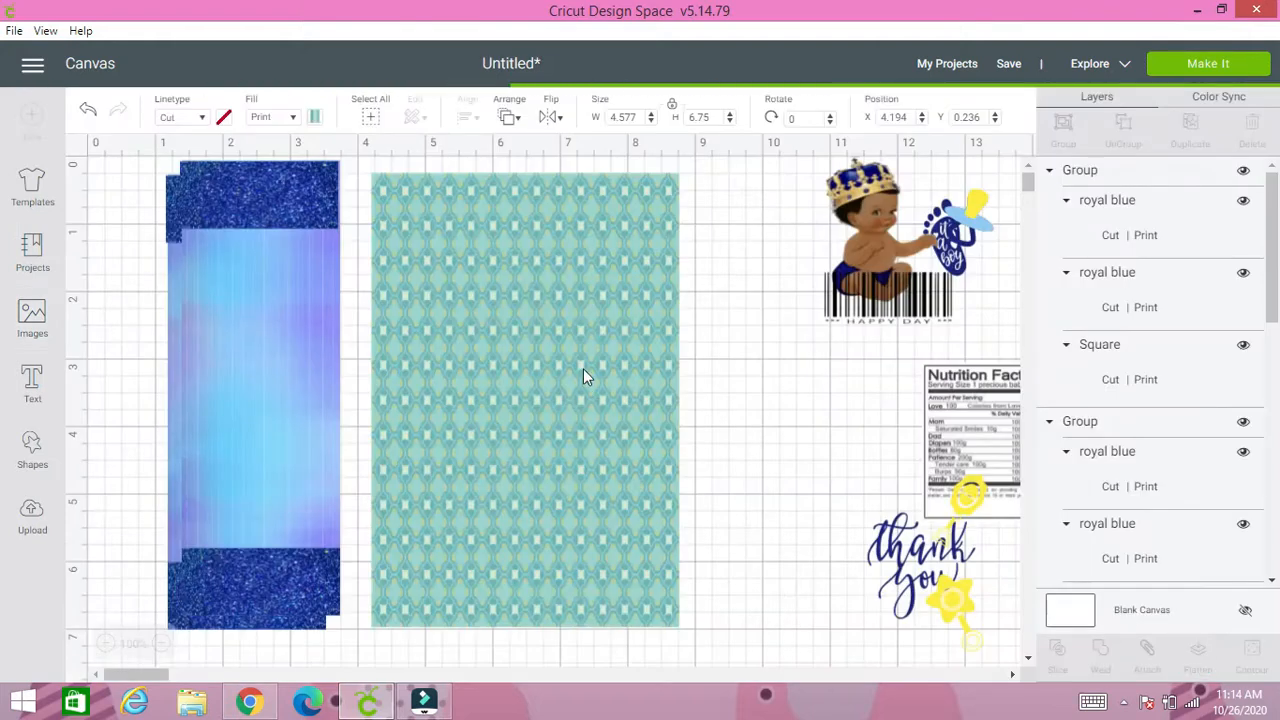
- Move the banner onto the teal rectangle at about X 4.07, Y 1.64, and give it a navy blue Print fill
drag(372, 297, 547, 305)
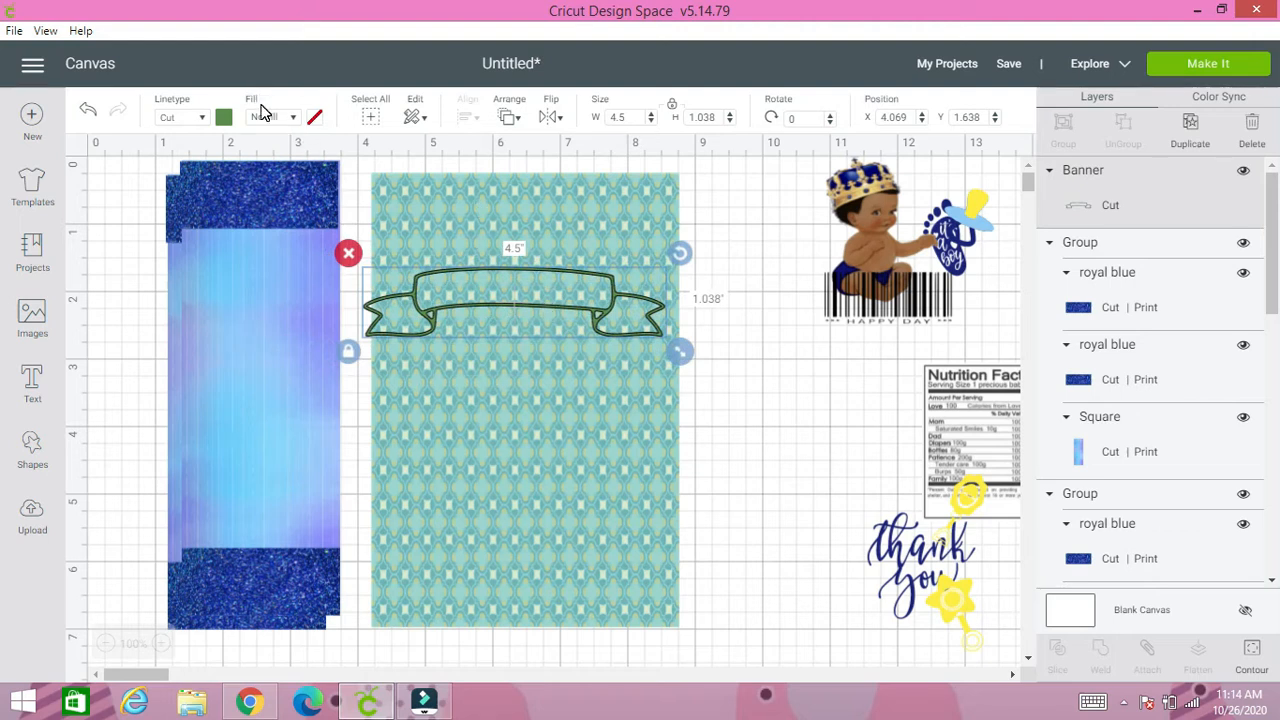
click(290, 118)
click(290, 164)
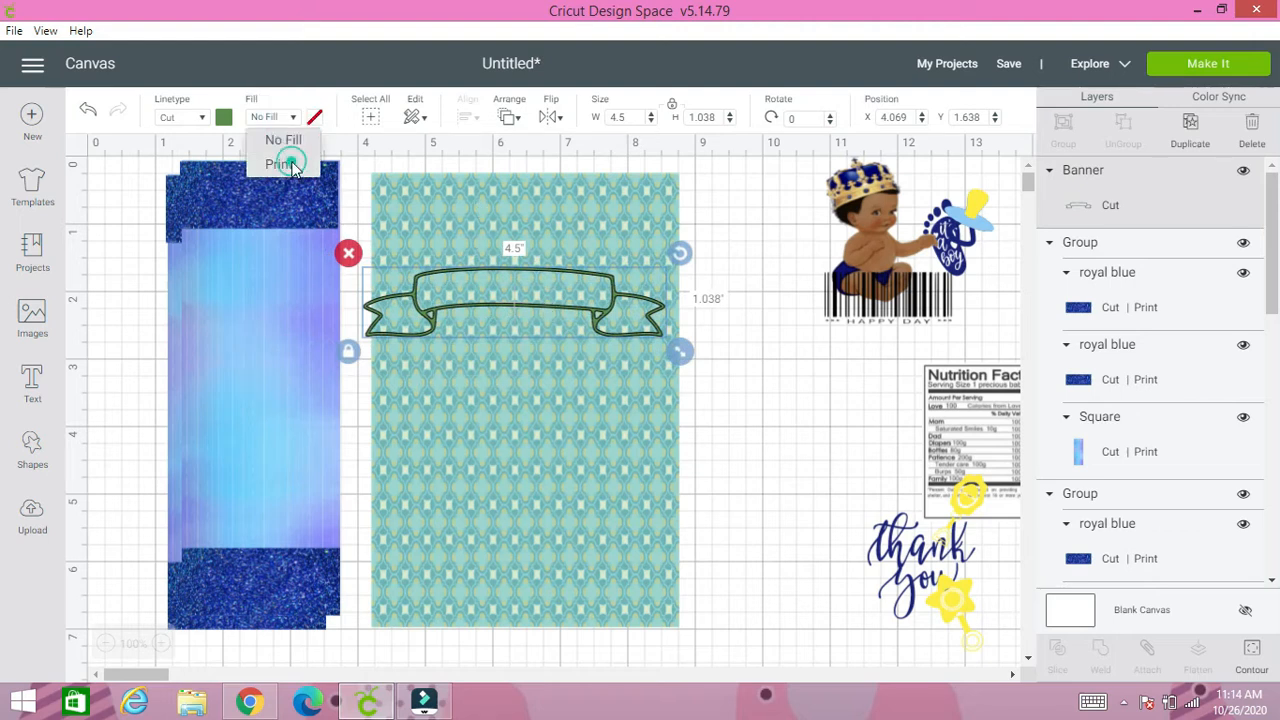
click(314, 117)
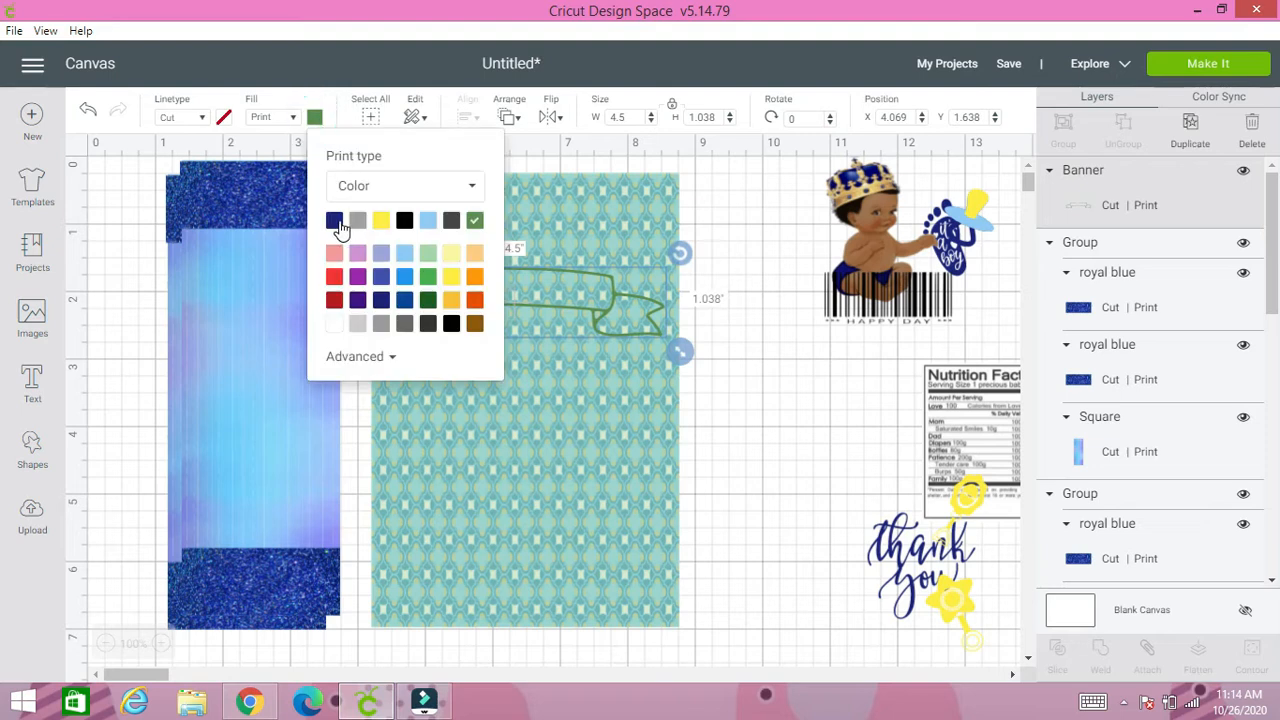
click(336, 222)
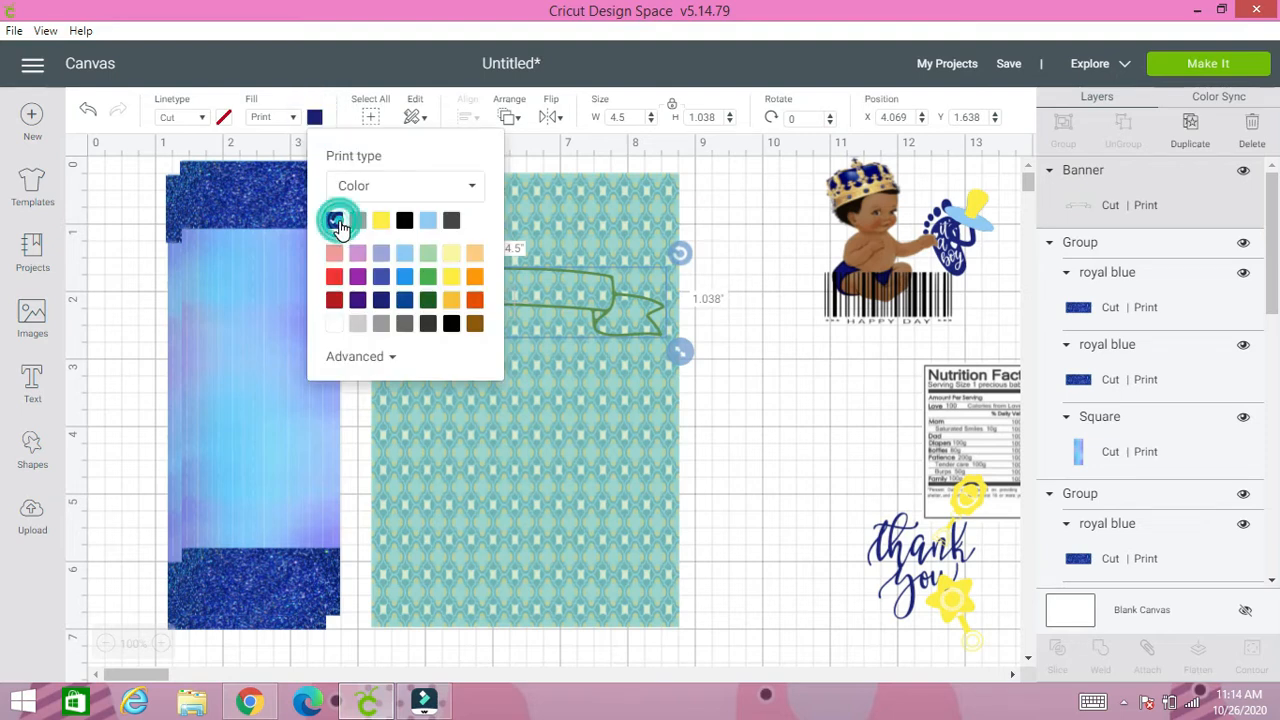
- Unlock the ribbon banner's proportions and enlarge it to about 6.53 in wide by 2.05 in high
click(553, 376)
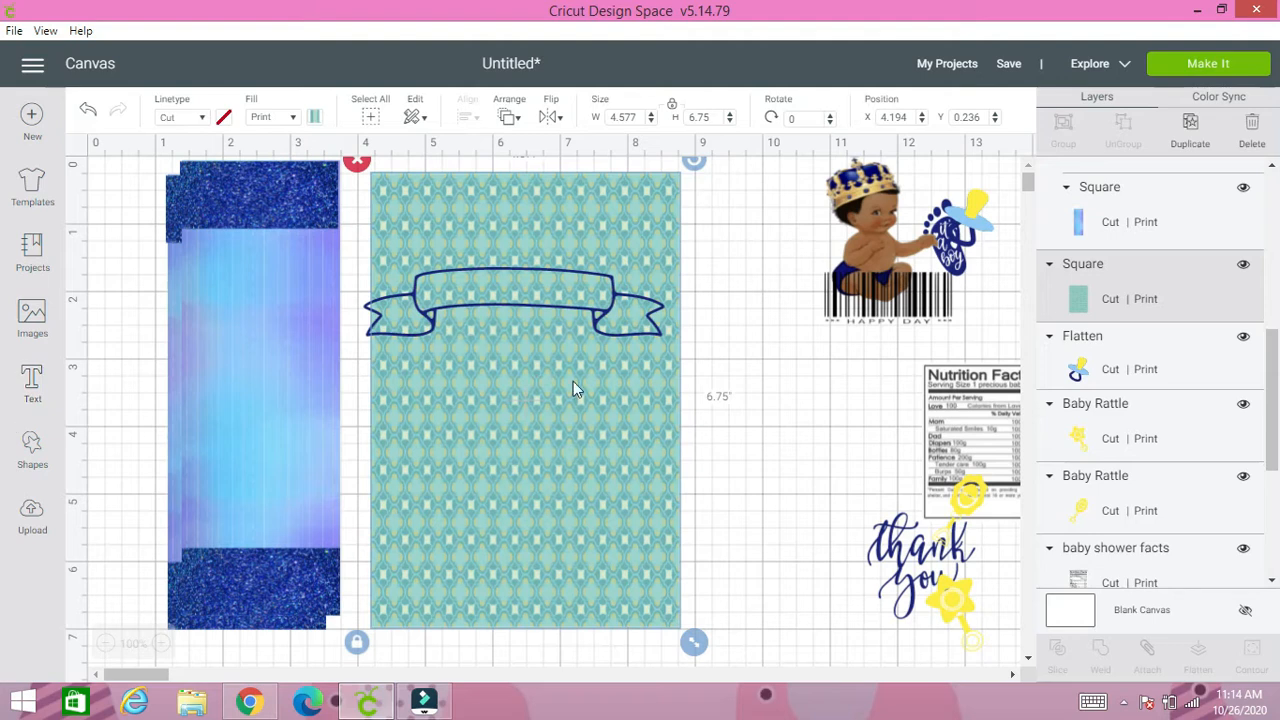
click(527, 295)
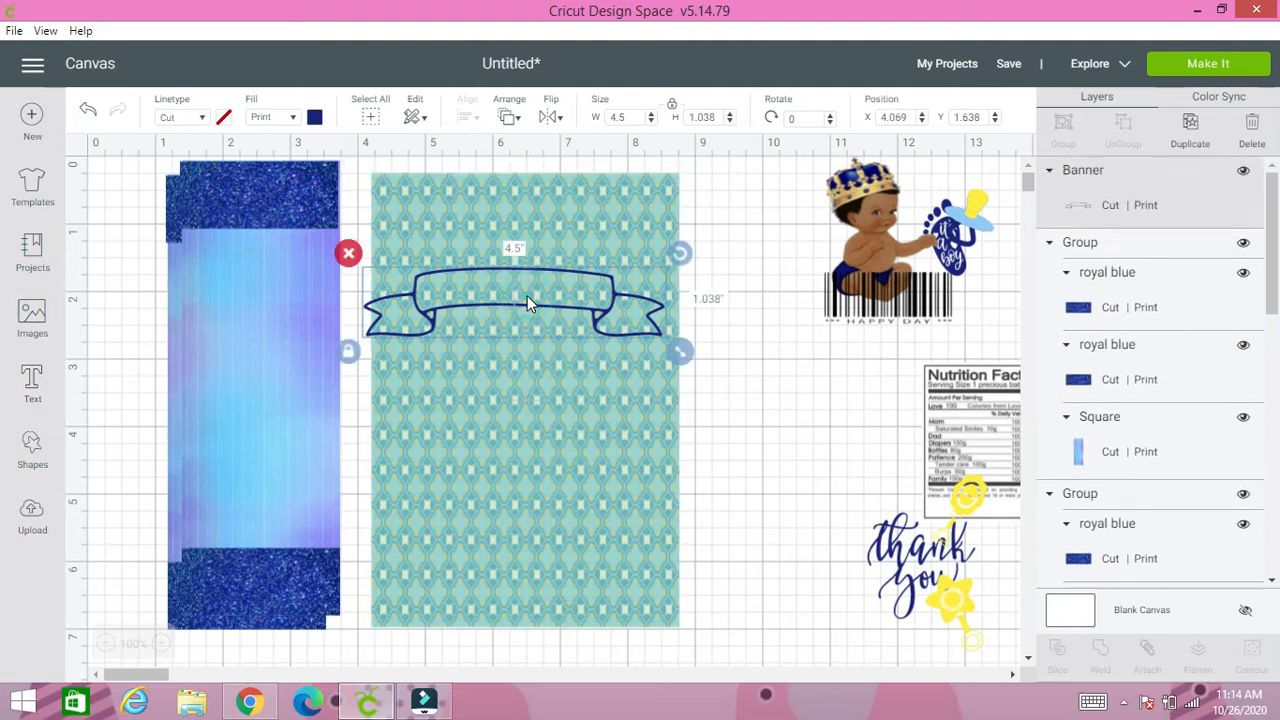
click(348, 352)
drag(680, 352, 833, 432)
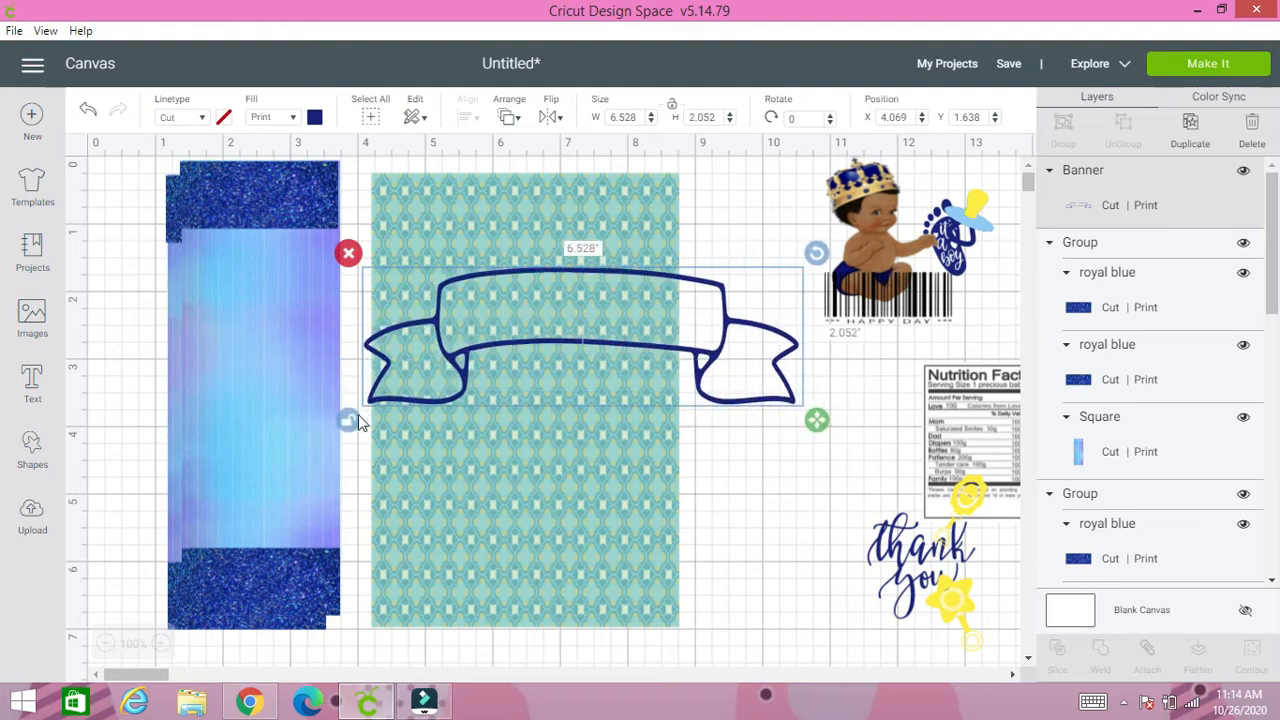
- Add the text "It's a boy!" to the canvas in the Baylac font
click(33, 379)
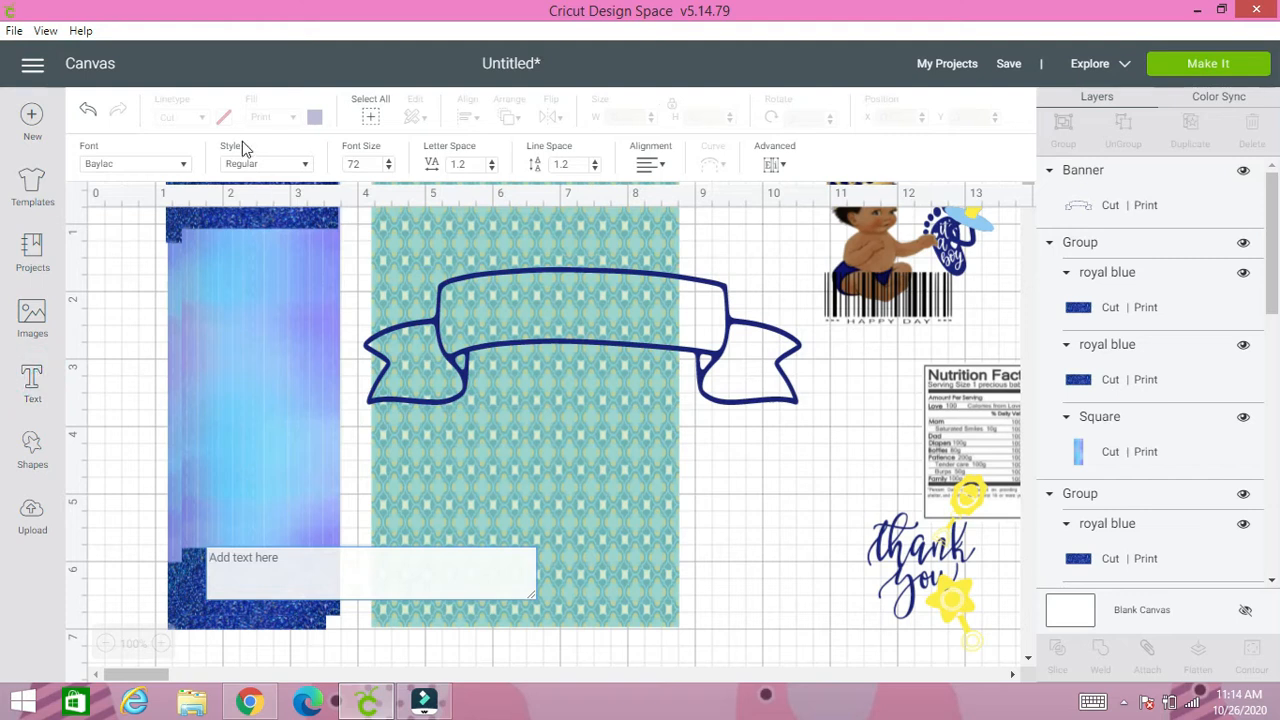
click(182, 170)
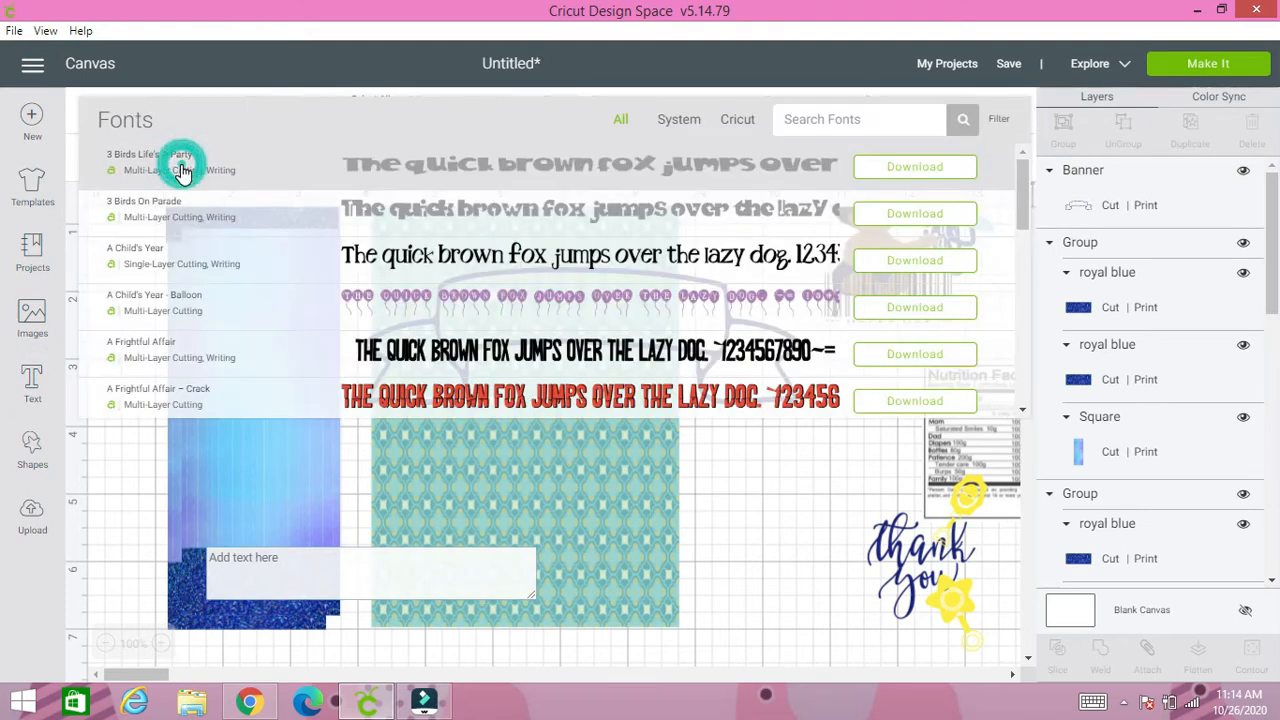
click(820, 118)
text(bay)
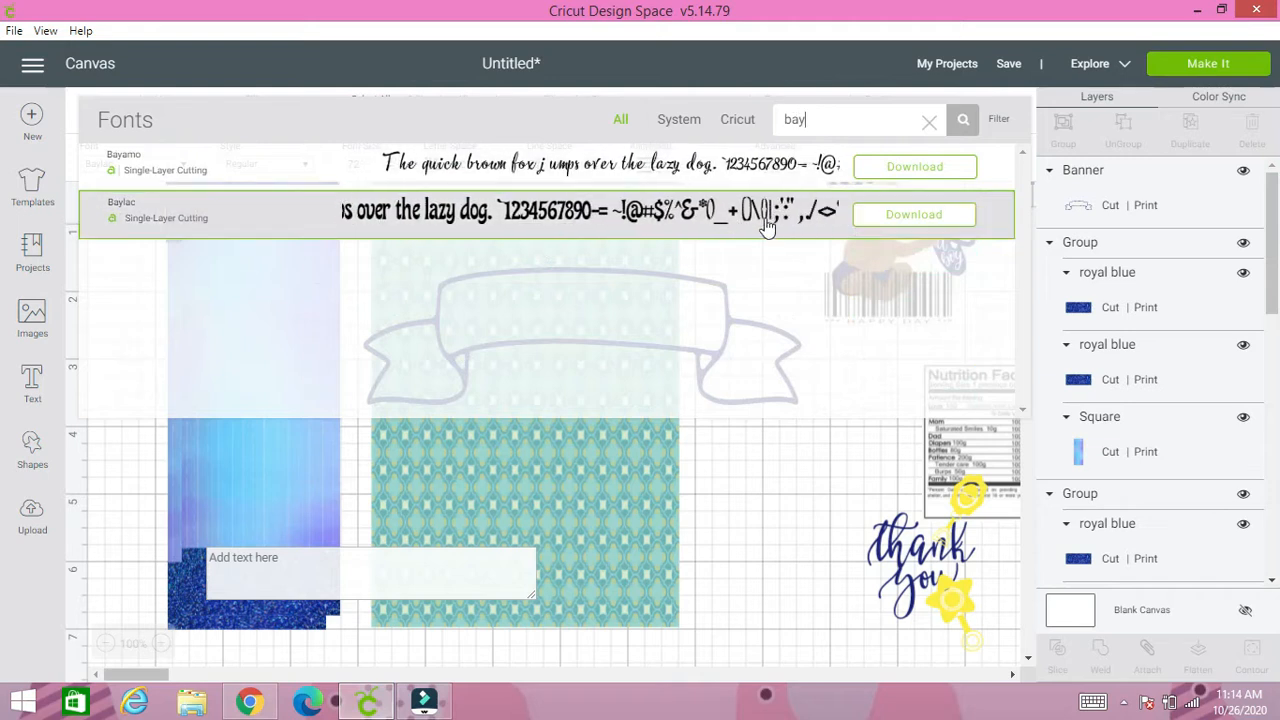
click(767, 227)
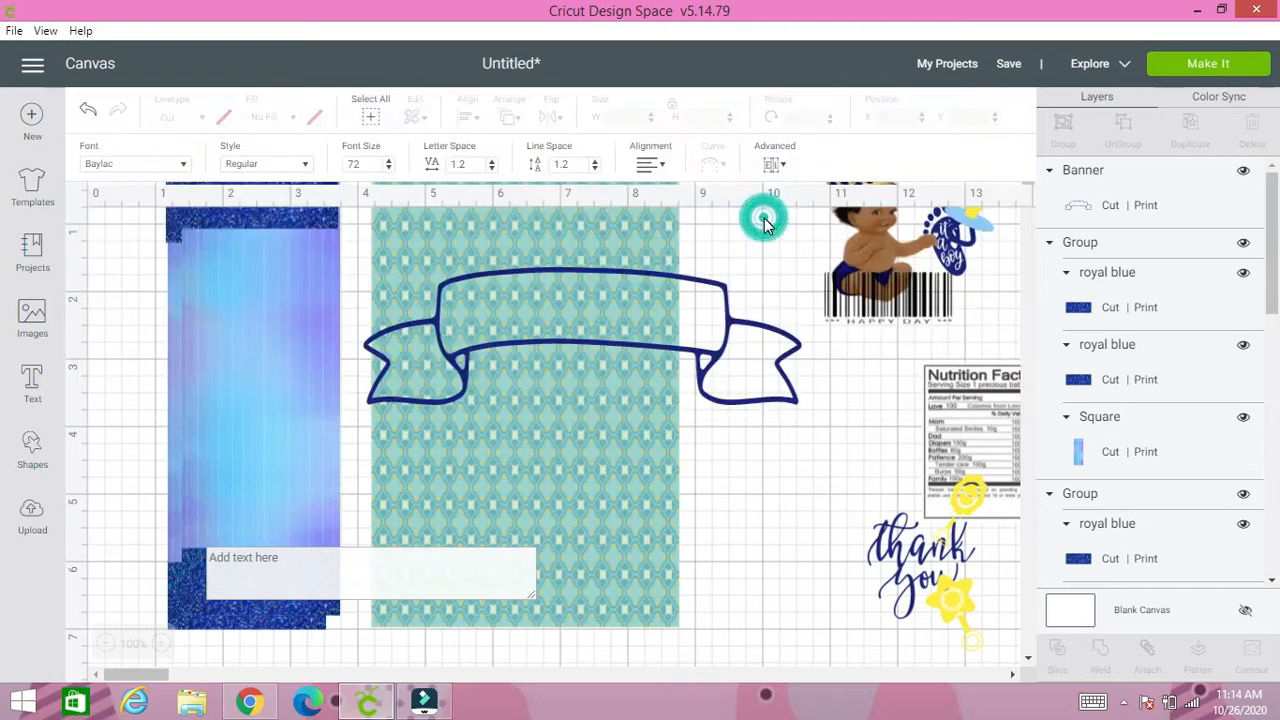
click(280, 557)
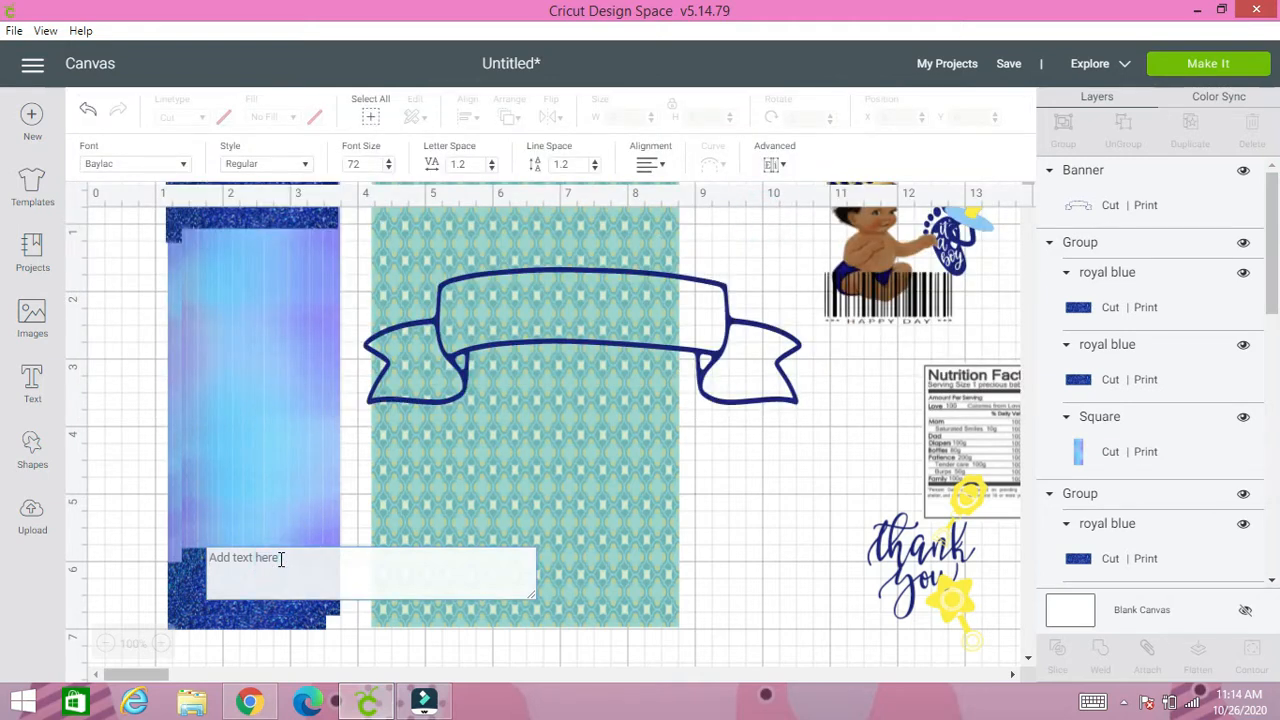
text(It)
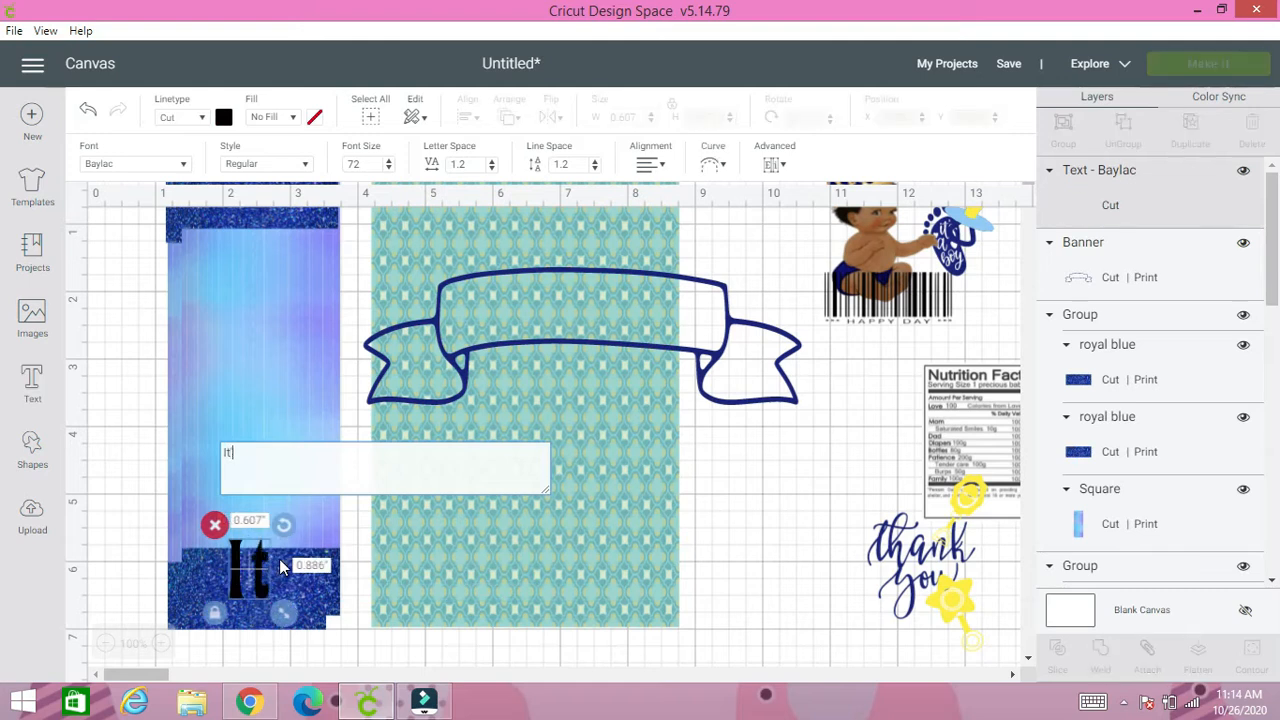
text('s a boy)
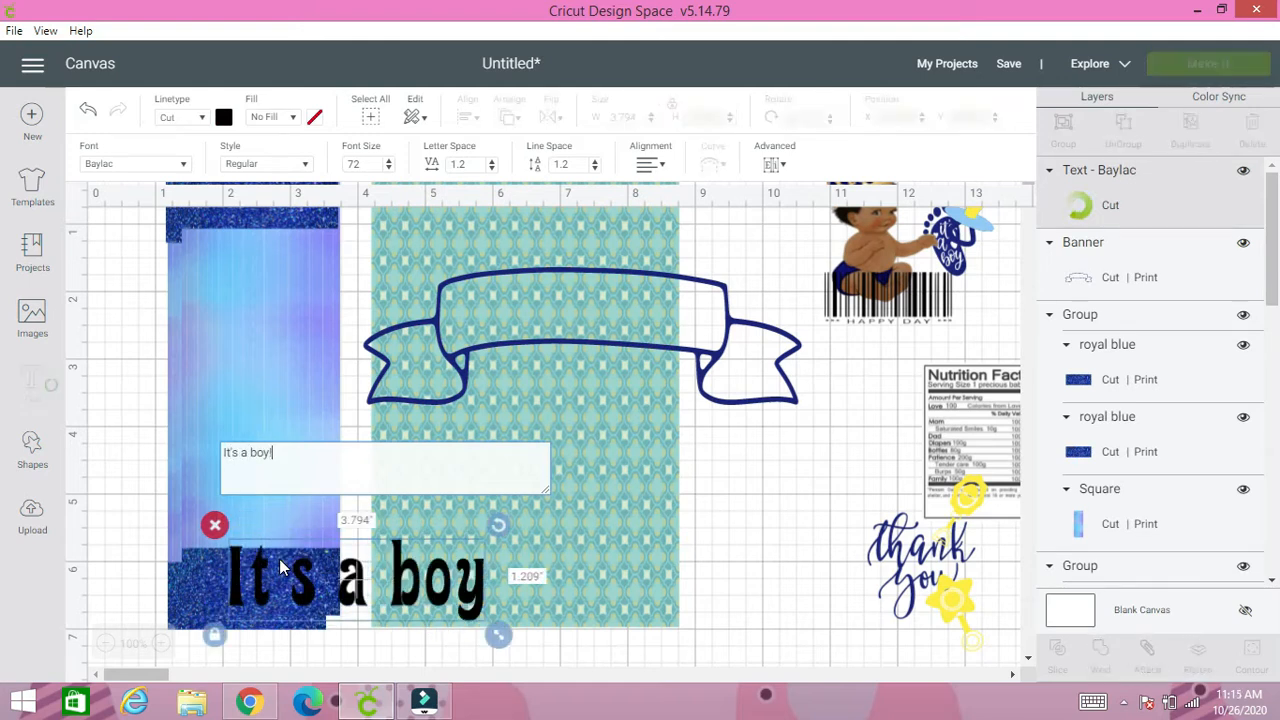
text(!)
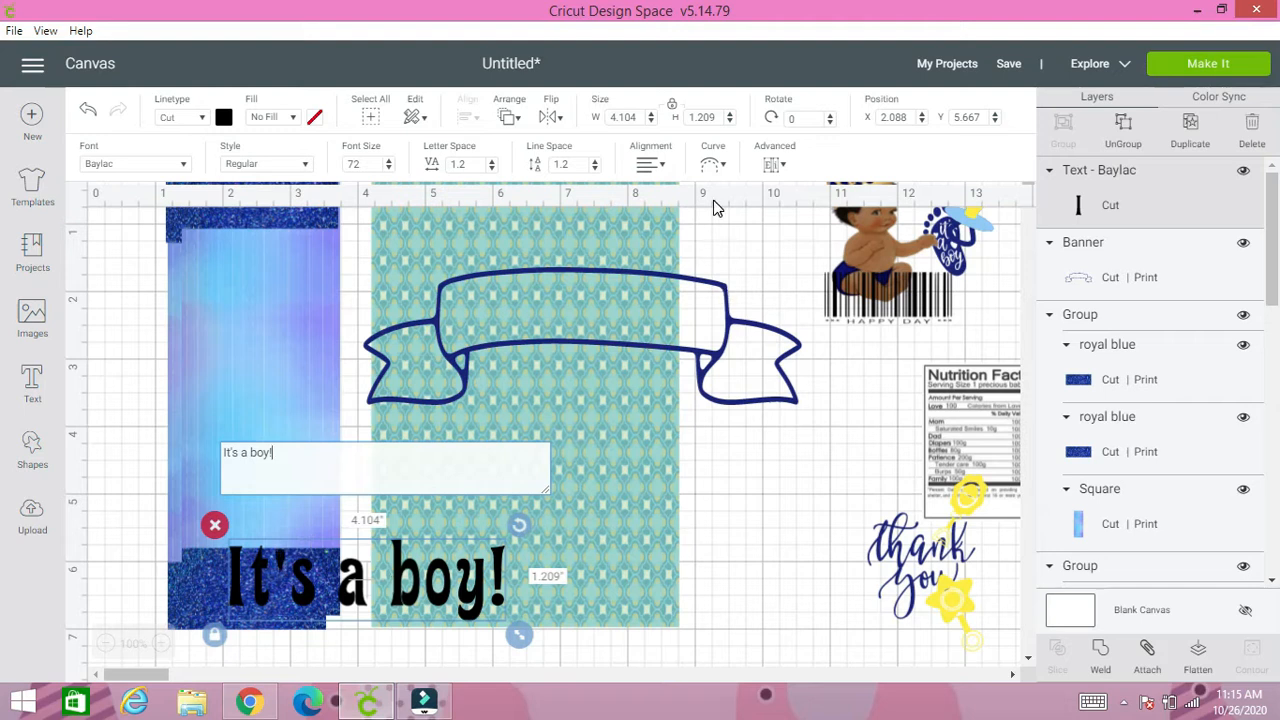
- Curve the "It's a boy!" text slightly into an arch, and resize and place it inside the banner's central panel
click(713, 165)
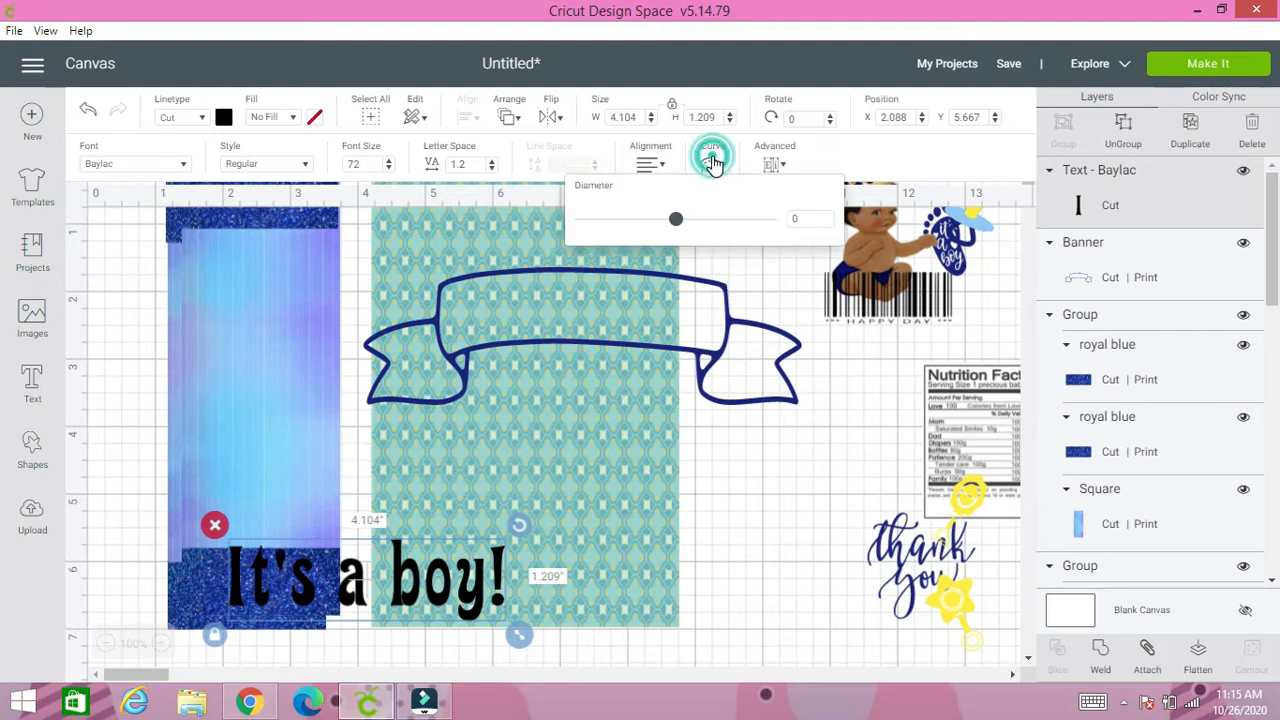
drag(679, 228, 709, 228)
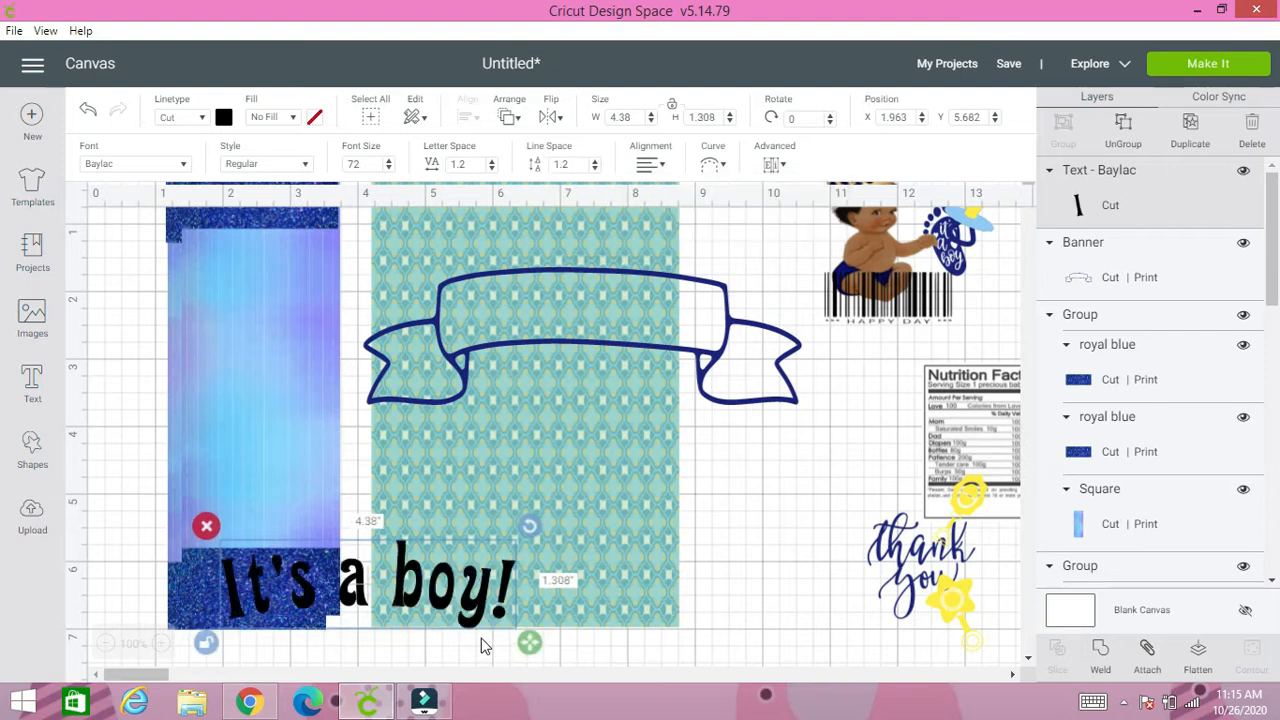
drag(530, 642, 550, 613)
drag(463, 583, 688, 320)
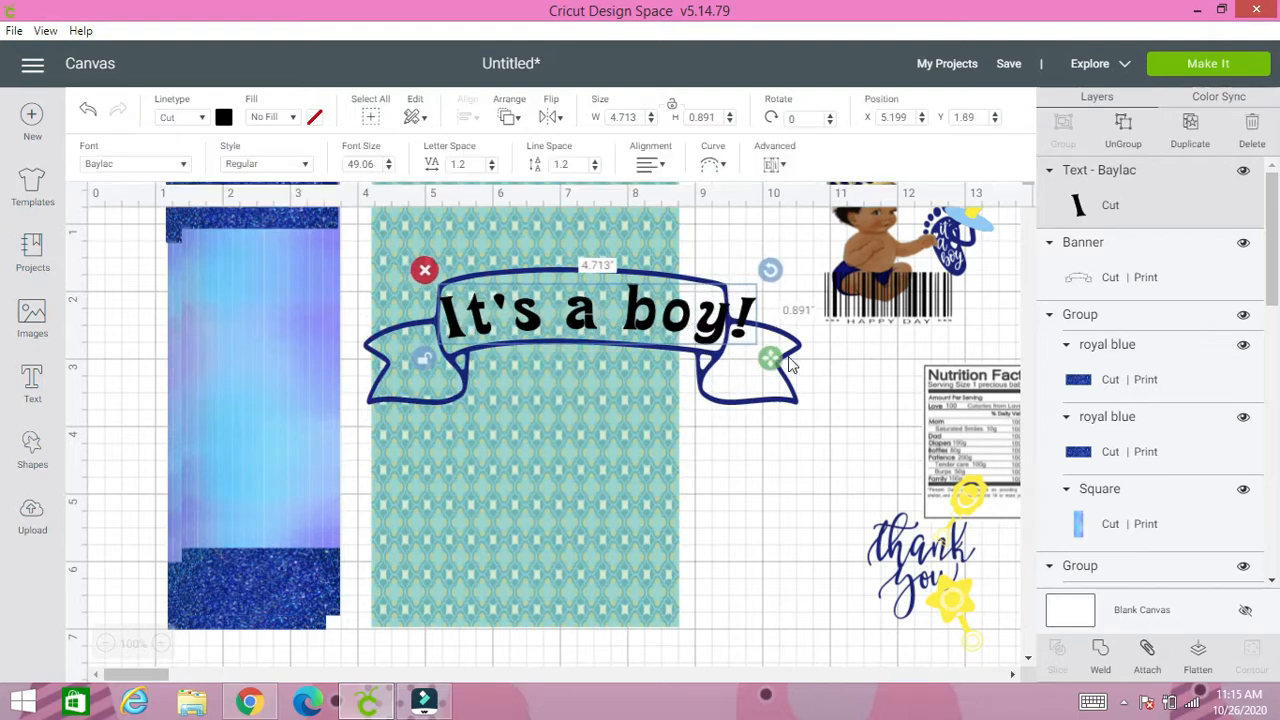
drag(767, 357, 739, 362)
drag(659, 326, 665, 333)
click(734, 451)
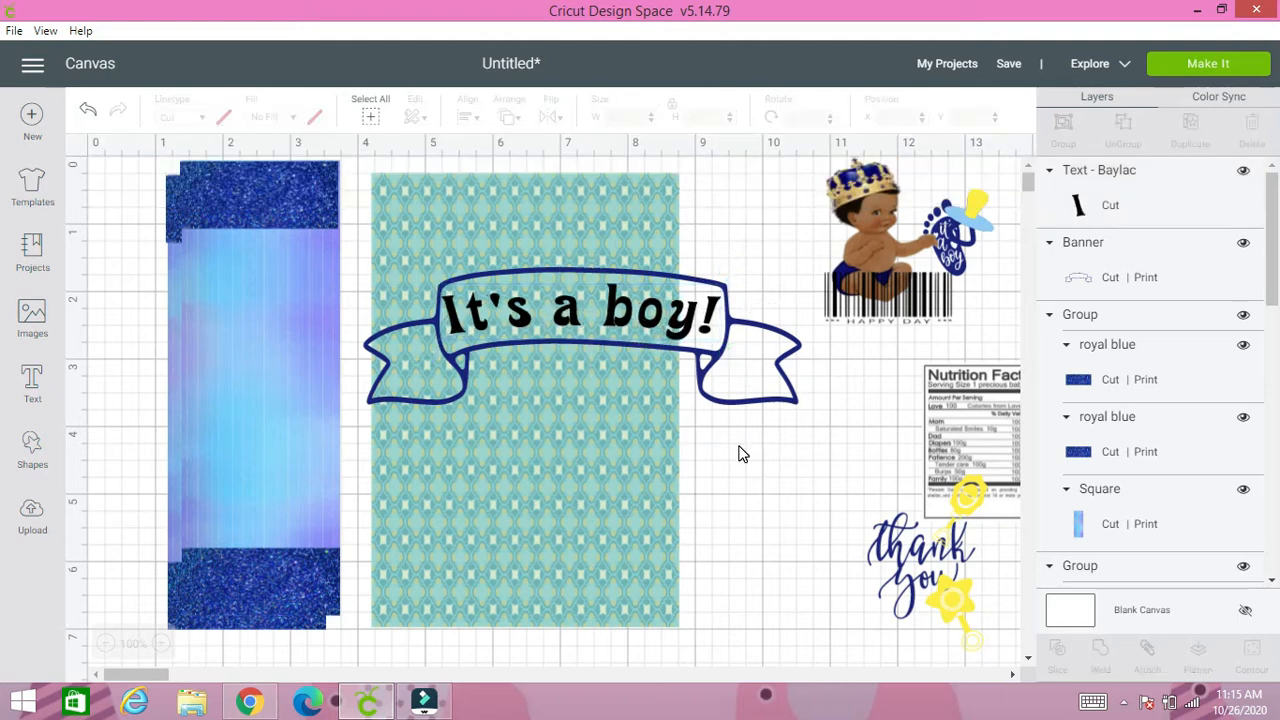
- Group the text with the banner and fit the group on the teal rectangle at about 4.46 by 1.73 in, X 4.22, Y 1.35
click(1081, 204)
shift+click(1113, 283)
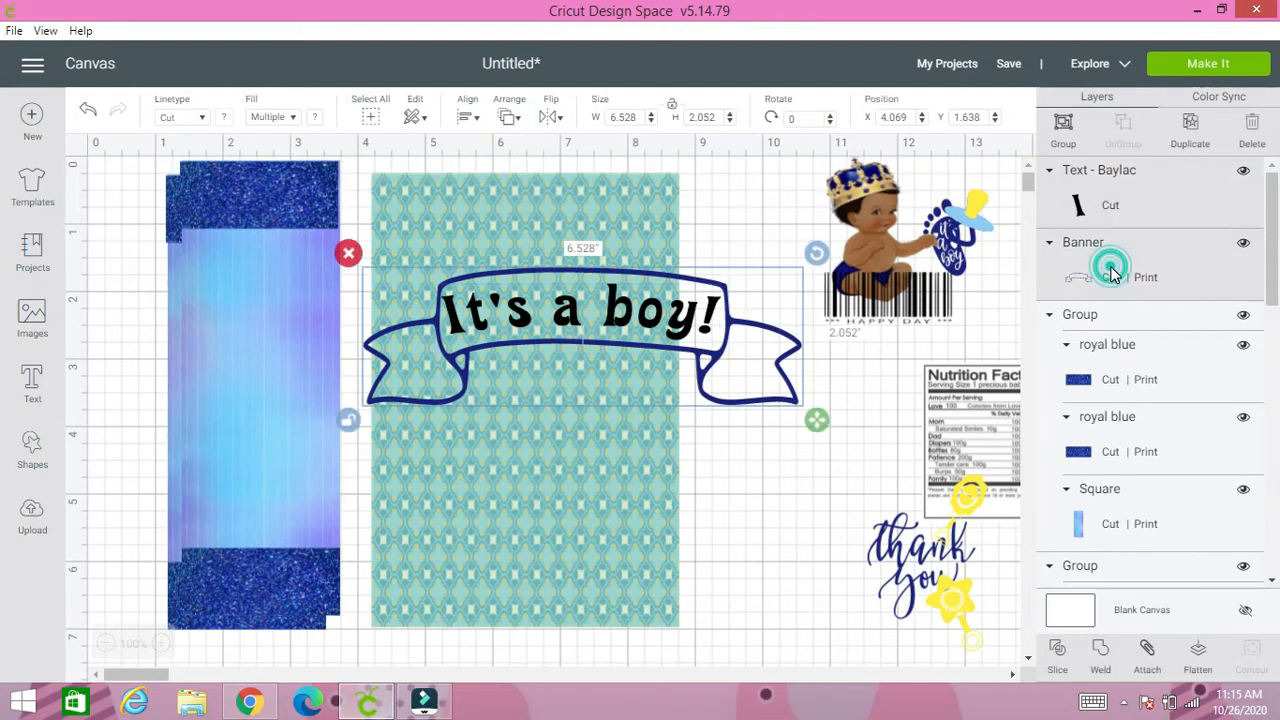
click(1066, 143)
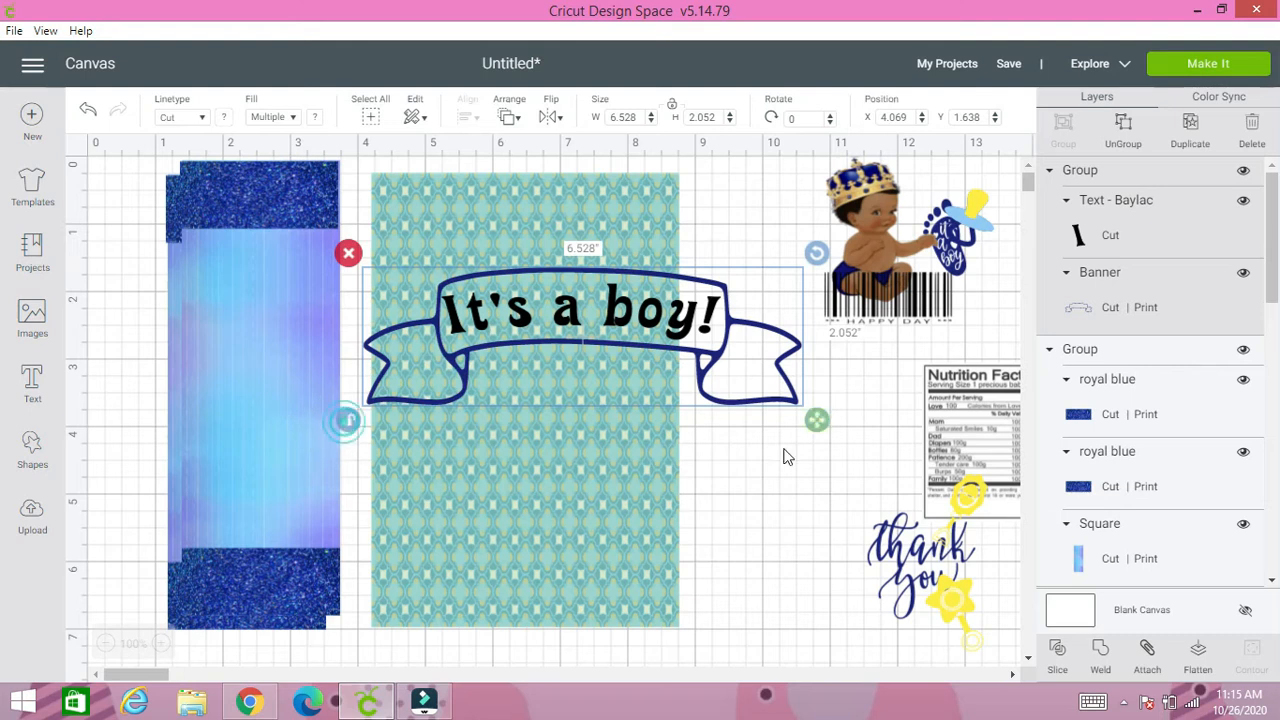
drag(817, 420, 691, 409)
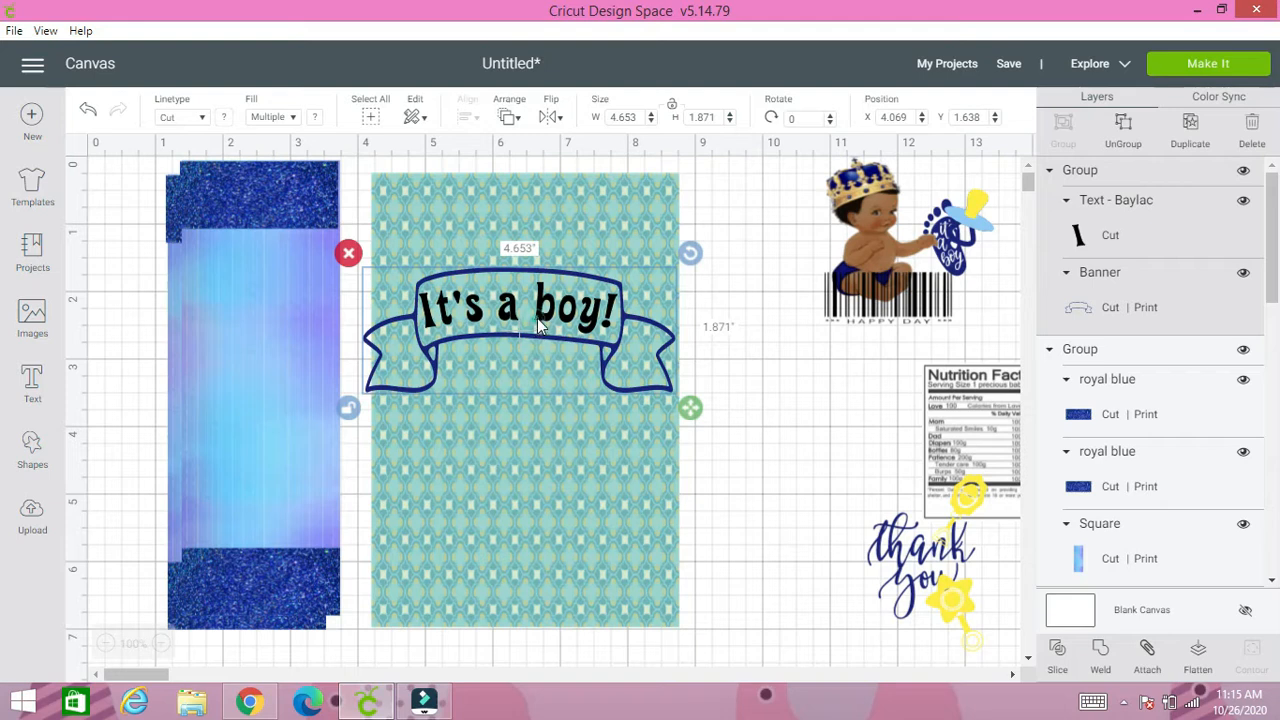
drag(537, 320, 547, 297)
drag(702, 388, 688, 385)
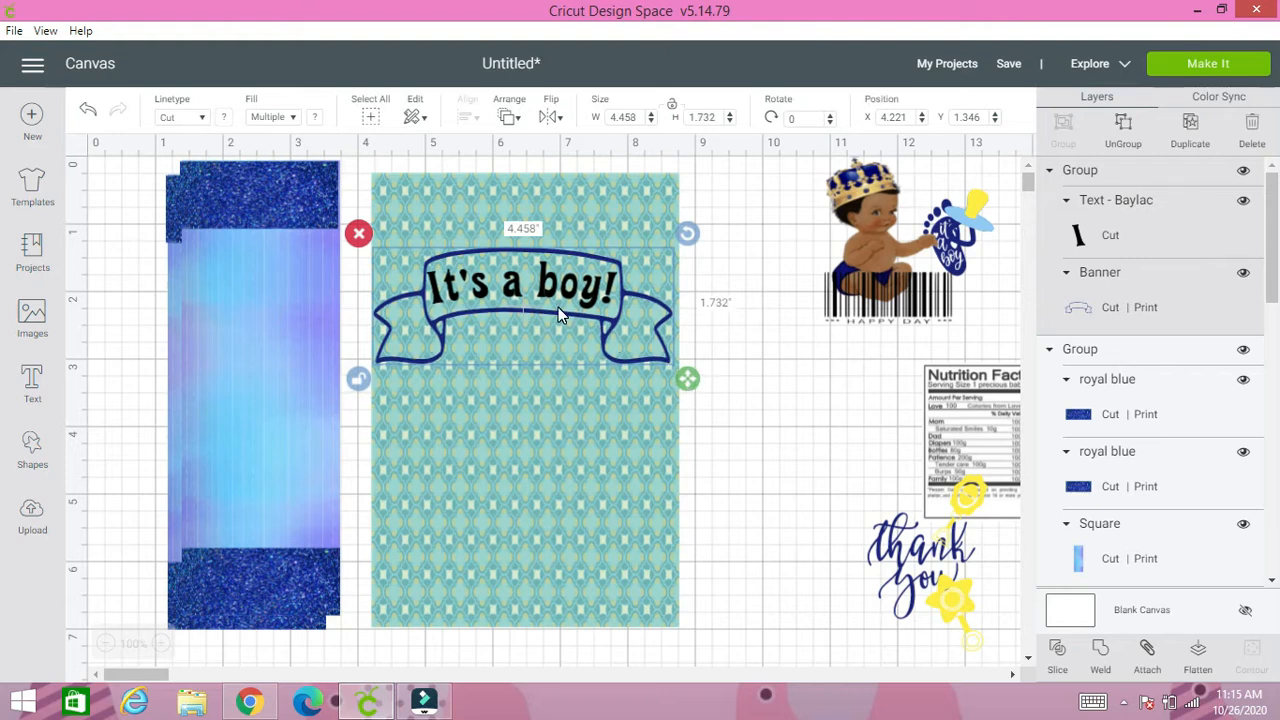
- Duplicate a royal blue glitter band from the side strip and place the copy on the teal rectangle's lower edge at about X 4.21, Y 5.96
click(579, 446)
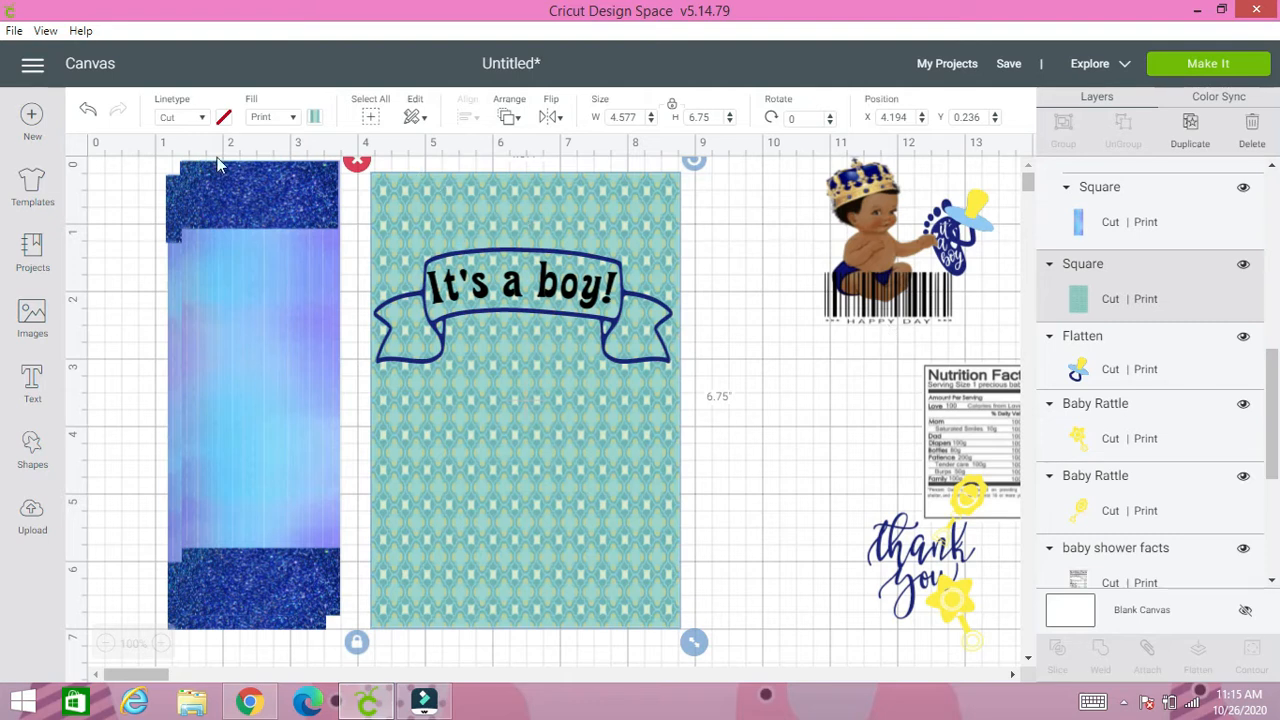
click(274, 191)
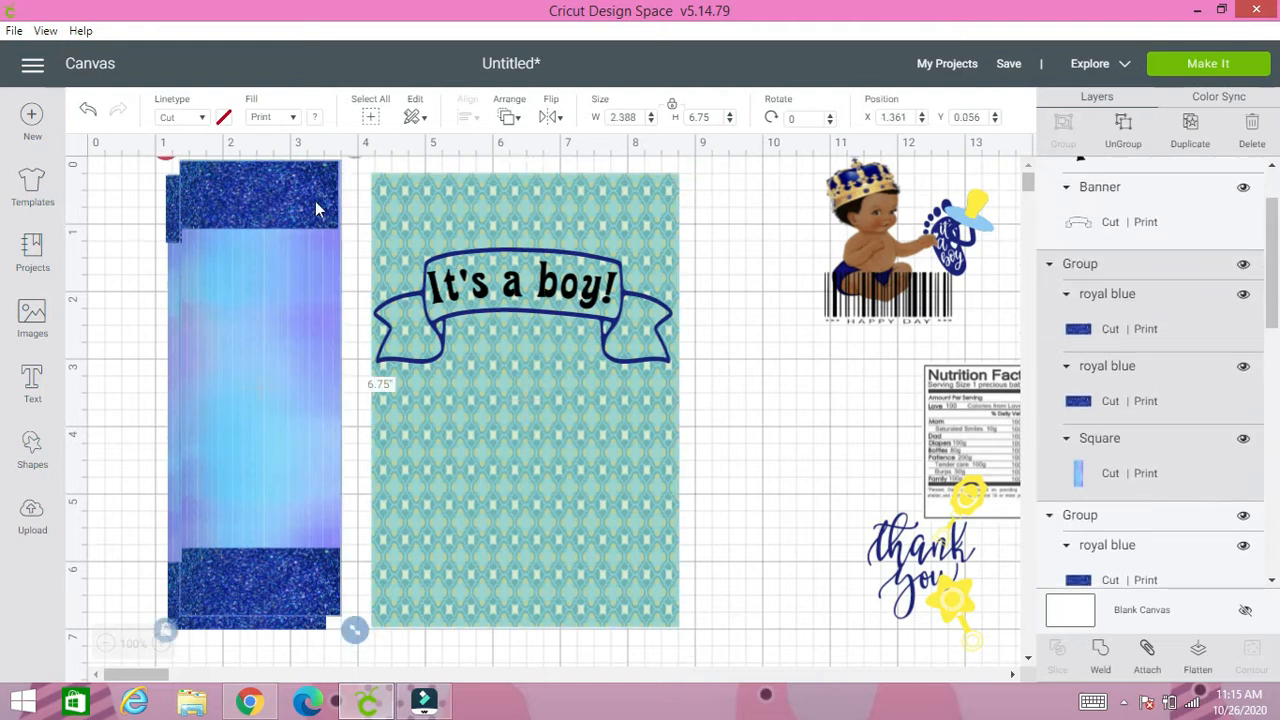
click(1088, 330)
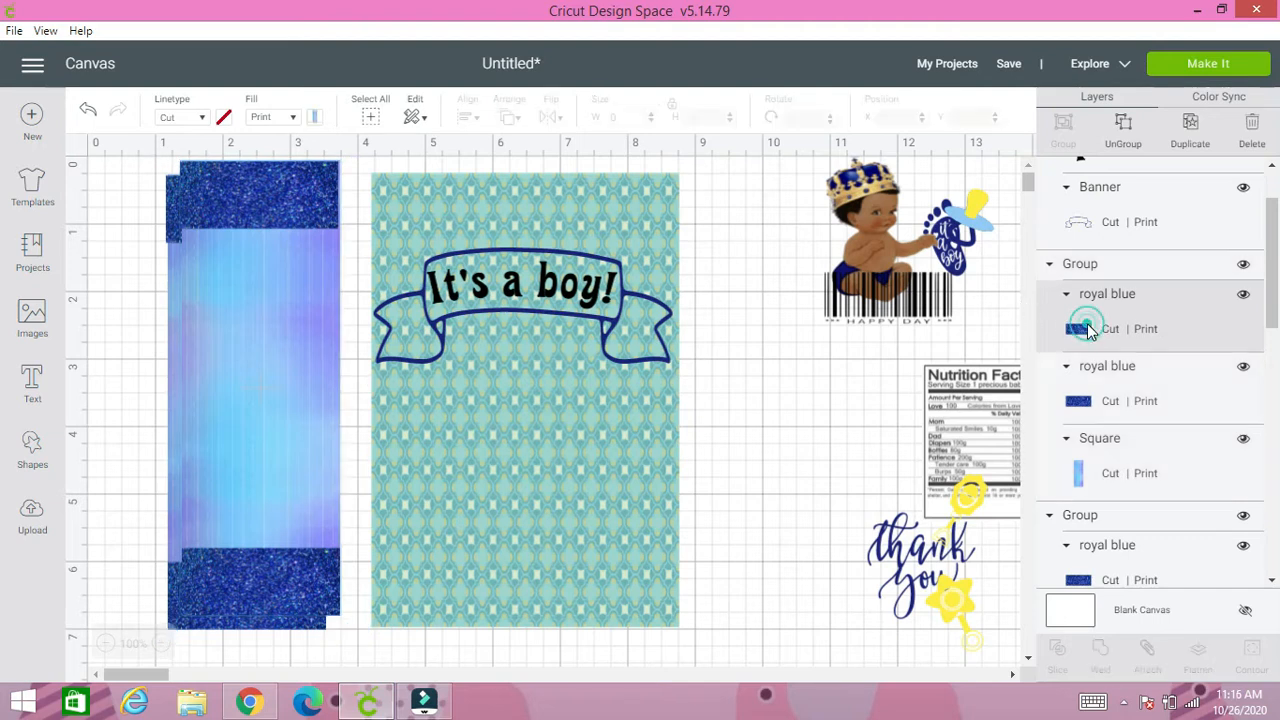
click(1190, 145)
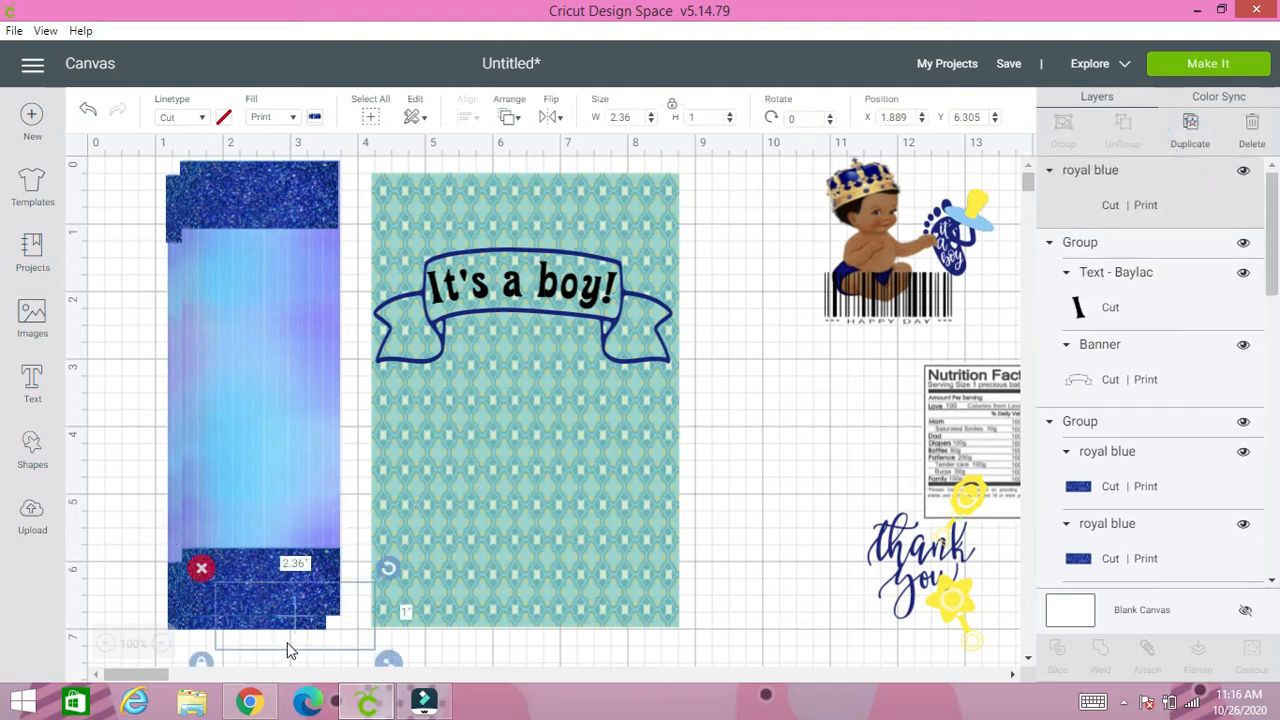
drag(313, 614, 469, 593)
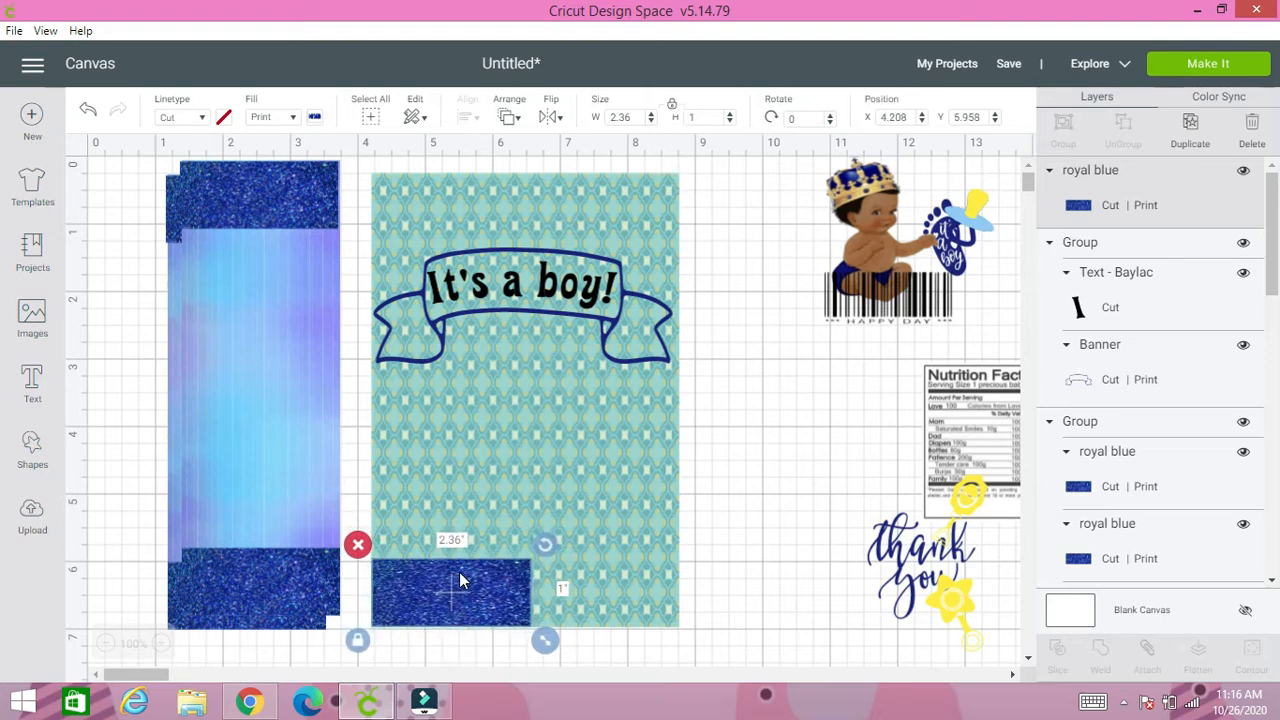
- Set the copied glitter band's width to 4.577 in with its proportions unlocked, keeping the height at 1 in
click(629, 118)
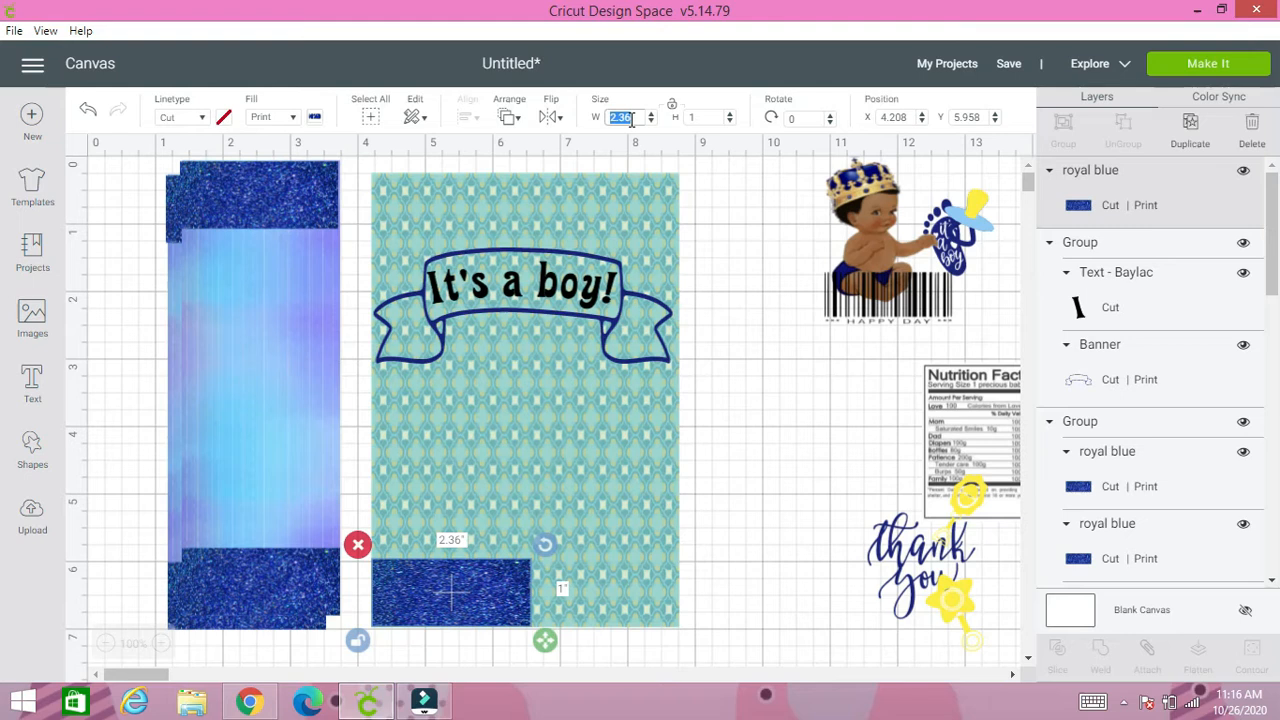
text(4.577)
click(667, 106)
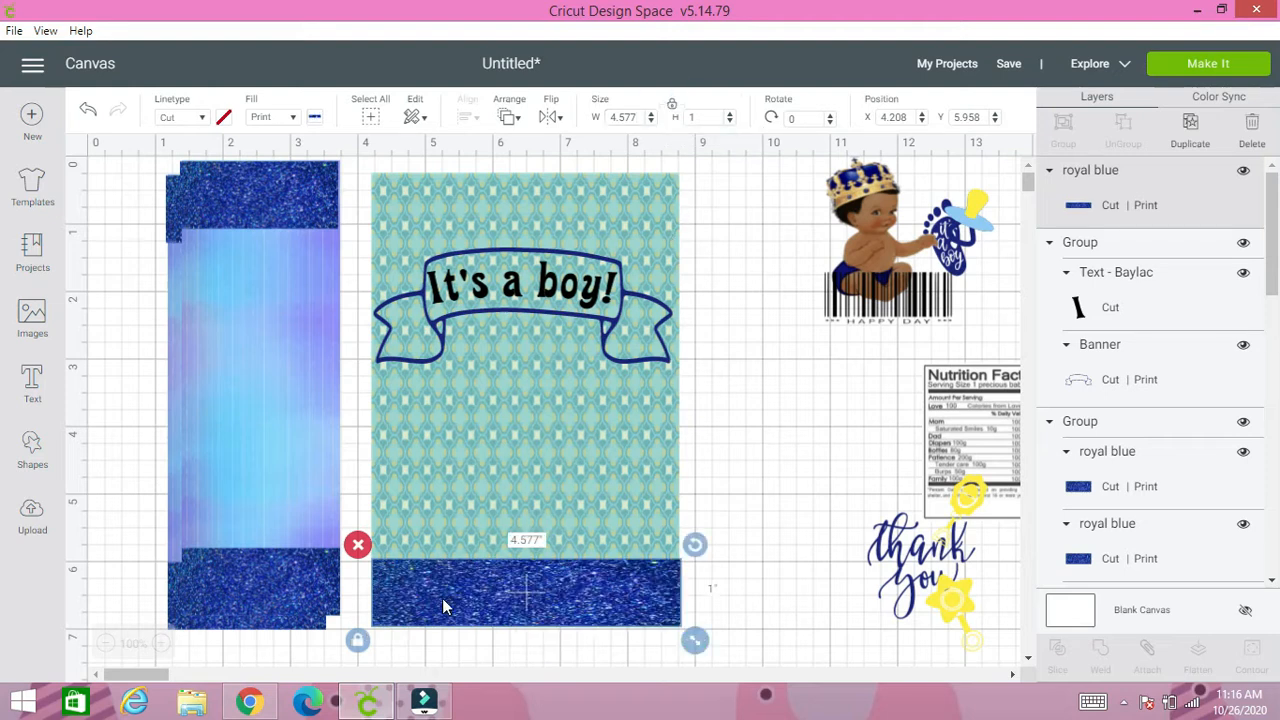
- Duplicate the widened glitter band and align the copy with the teal rectangle's upper edge at about X 4.17, Y 0.25
click(1189, 125)
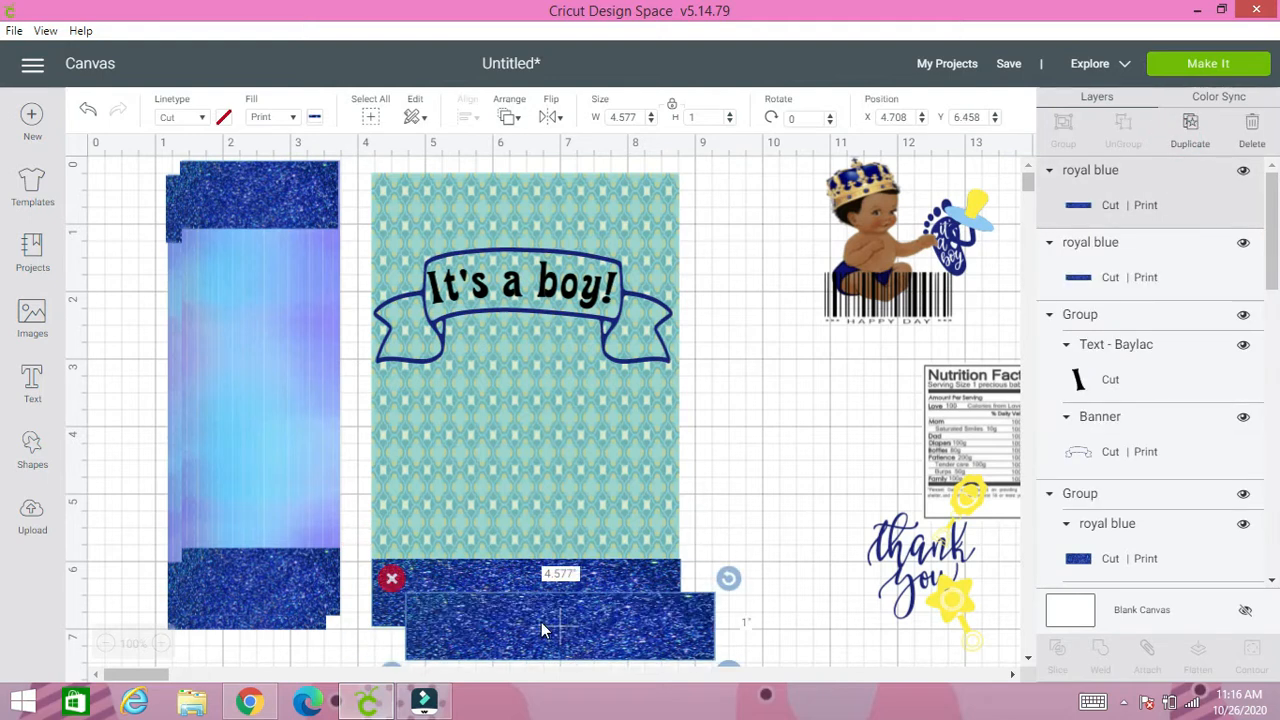
drag(541, 625, 506, 198)
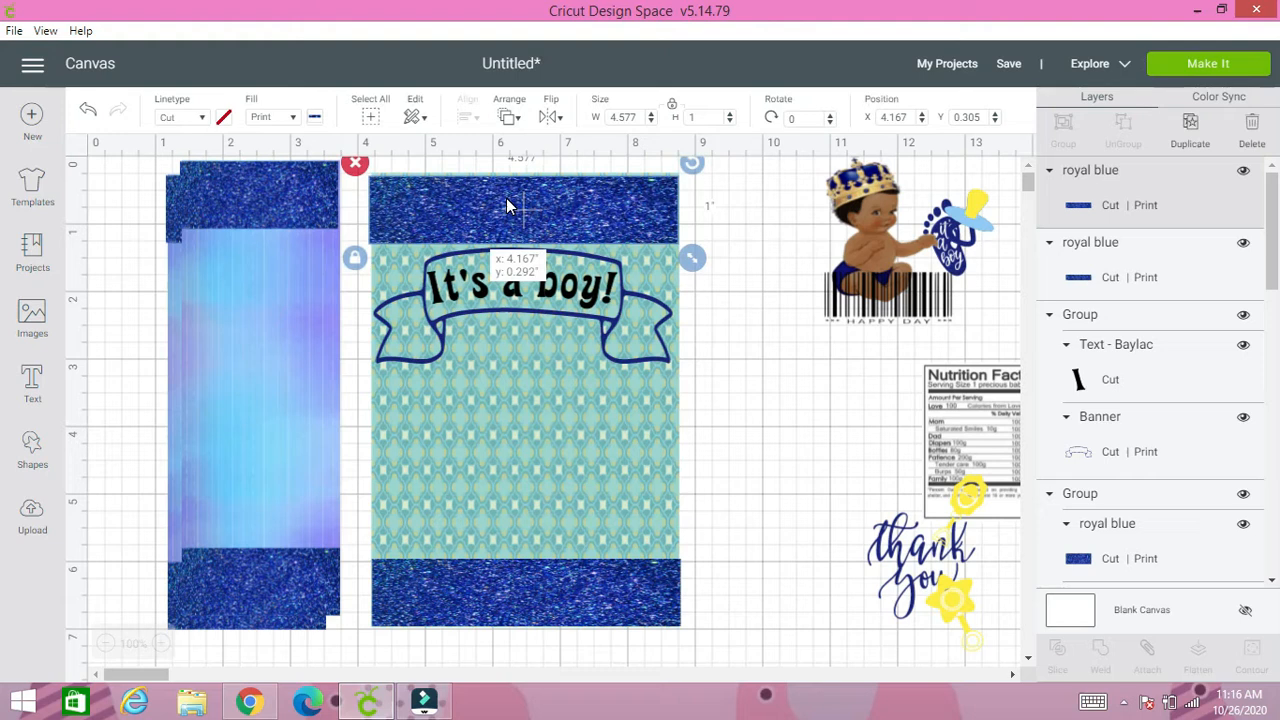
drag(506, 198, 506, 195)
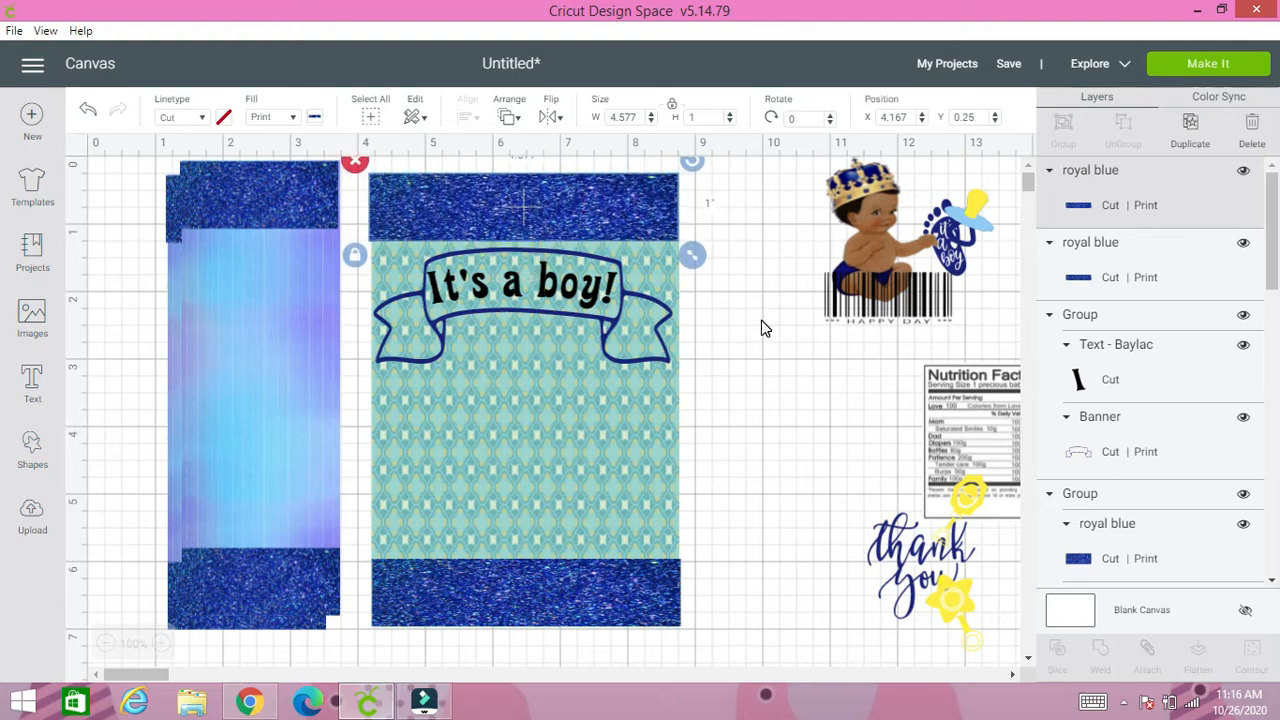
click(761, 325)
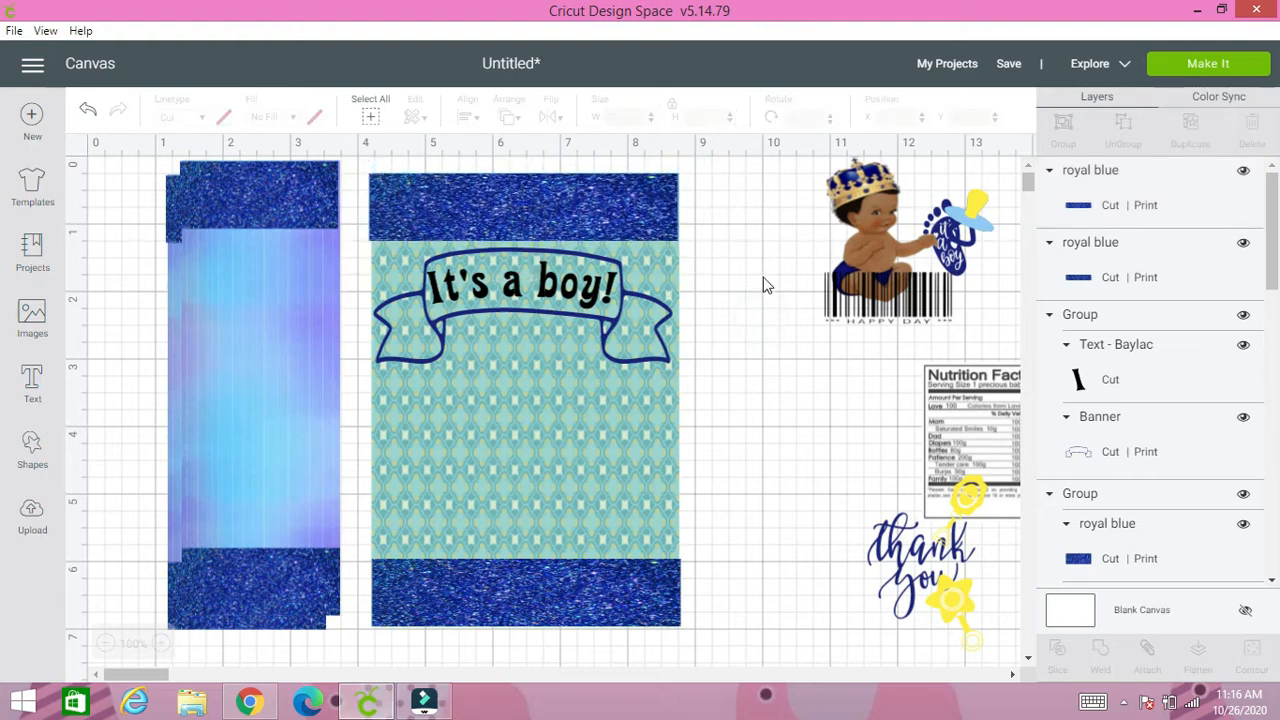
- Add the baby's name as a capitalised Baylac text and curve it with a diameter of about -16.57
click(34, 380)
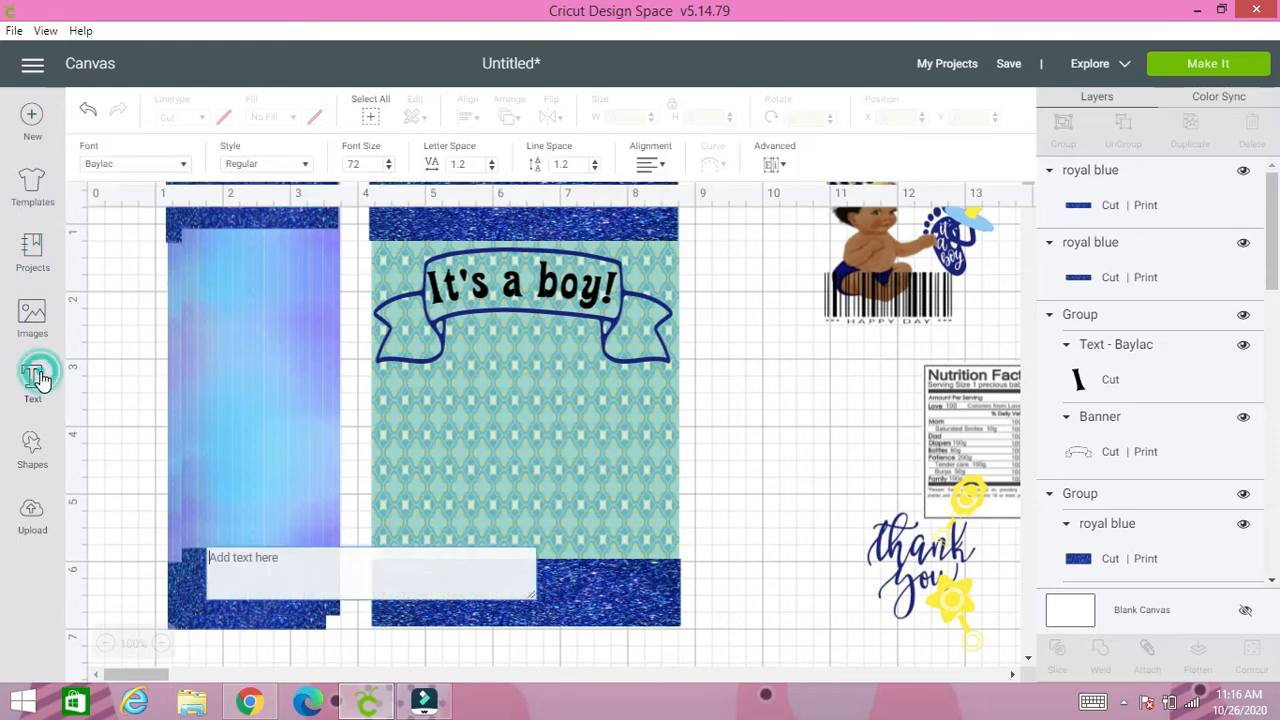
click(378, 577)
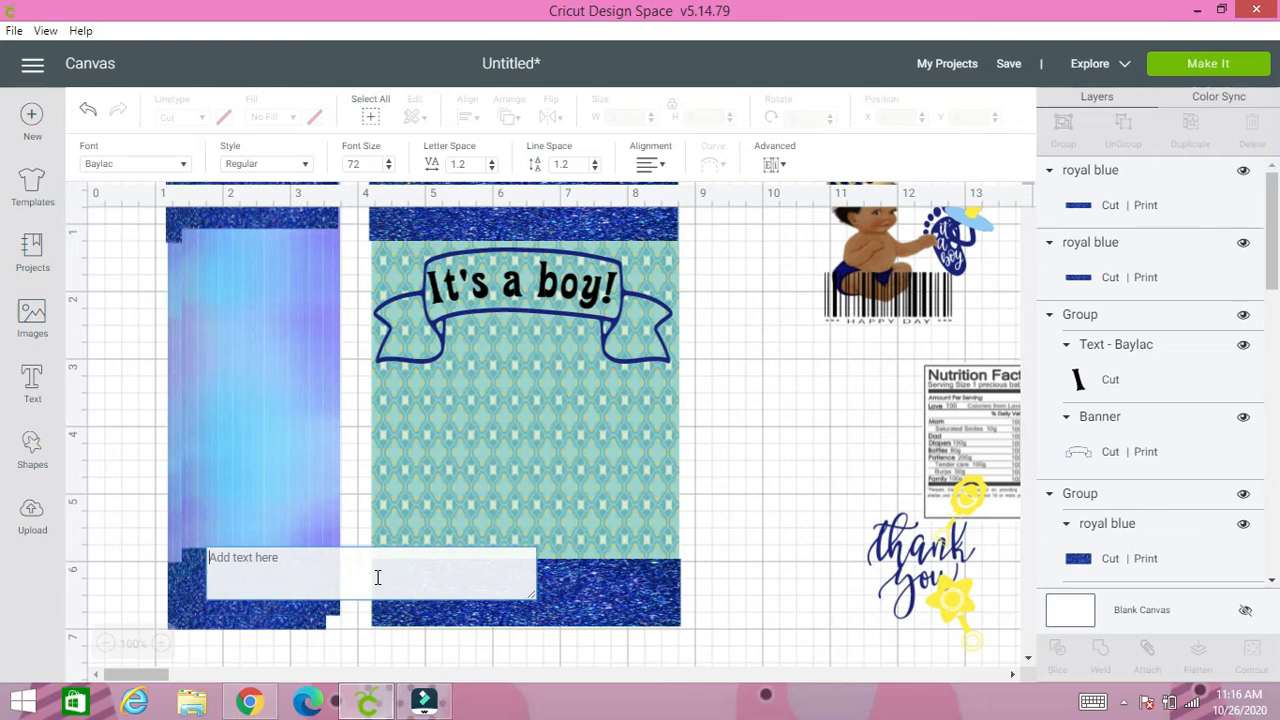
text(LU)
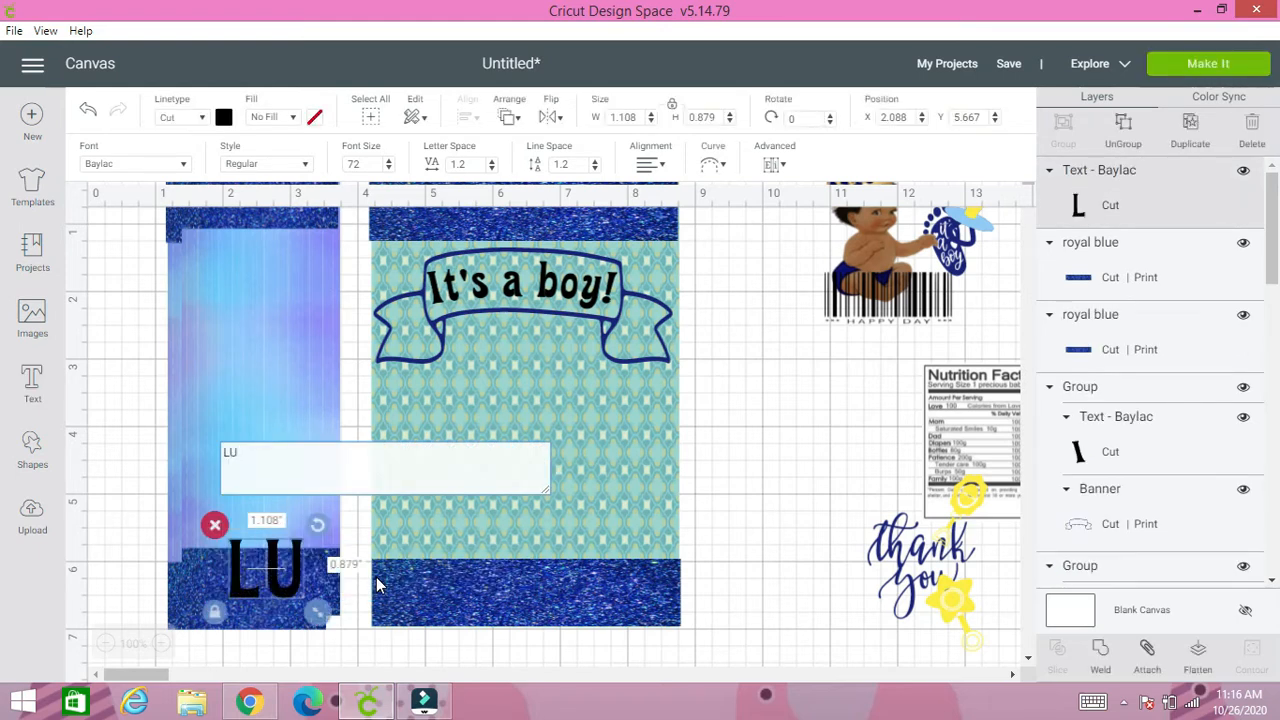
text(CAS)
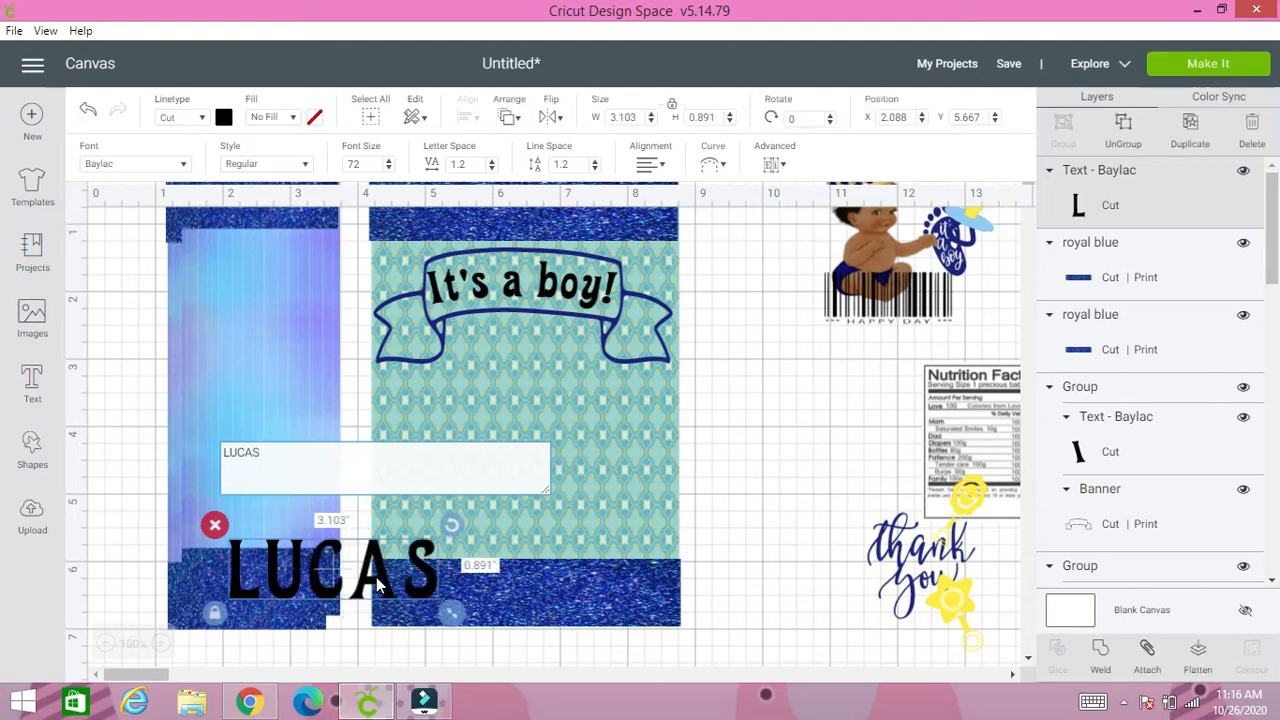
click(716, 166)
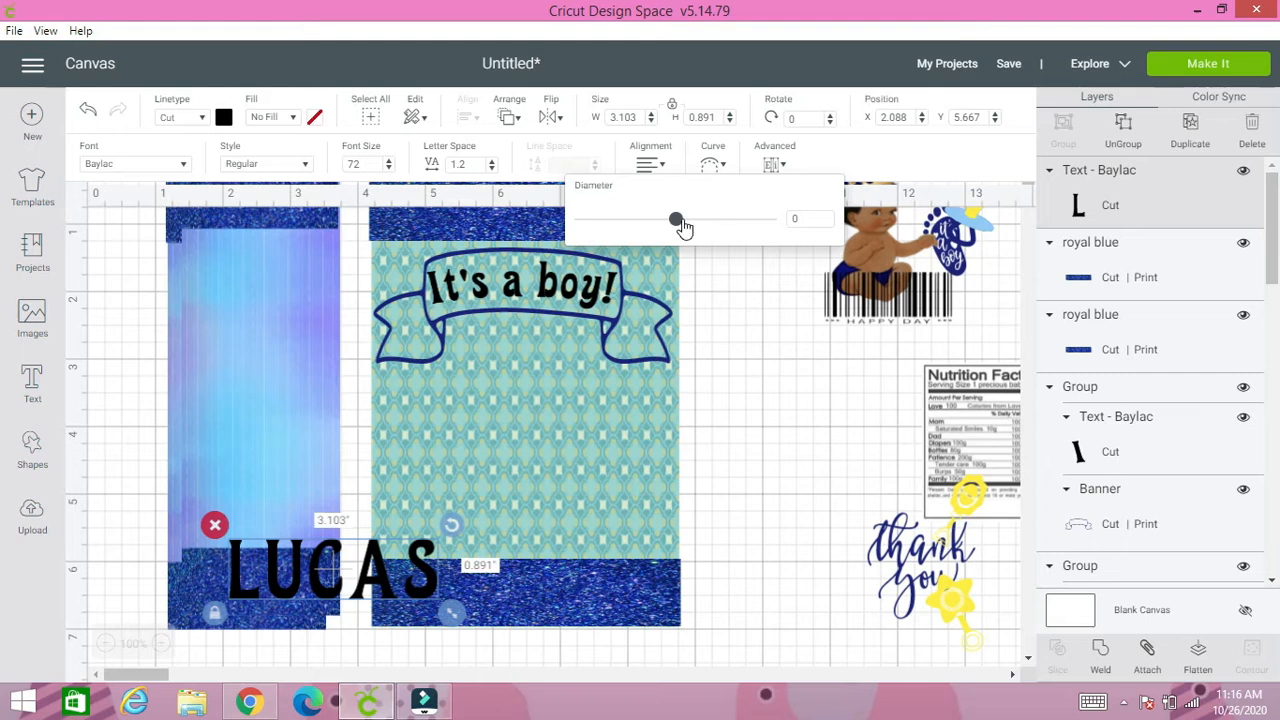
drag(683, 228, 647, 230)
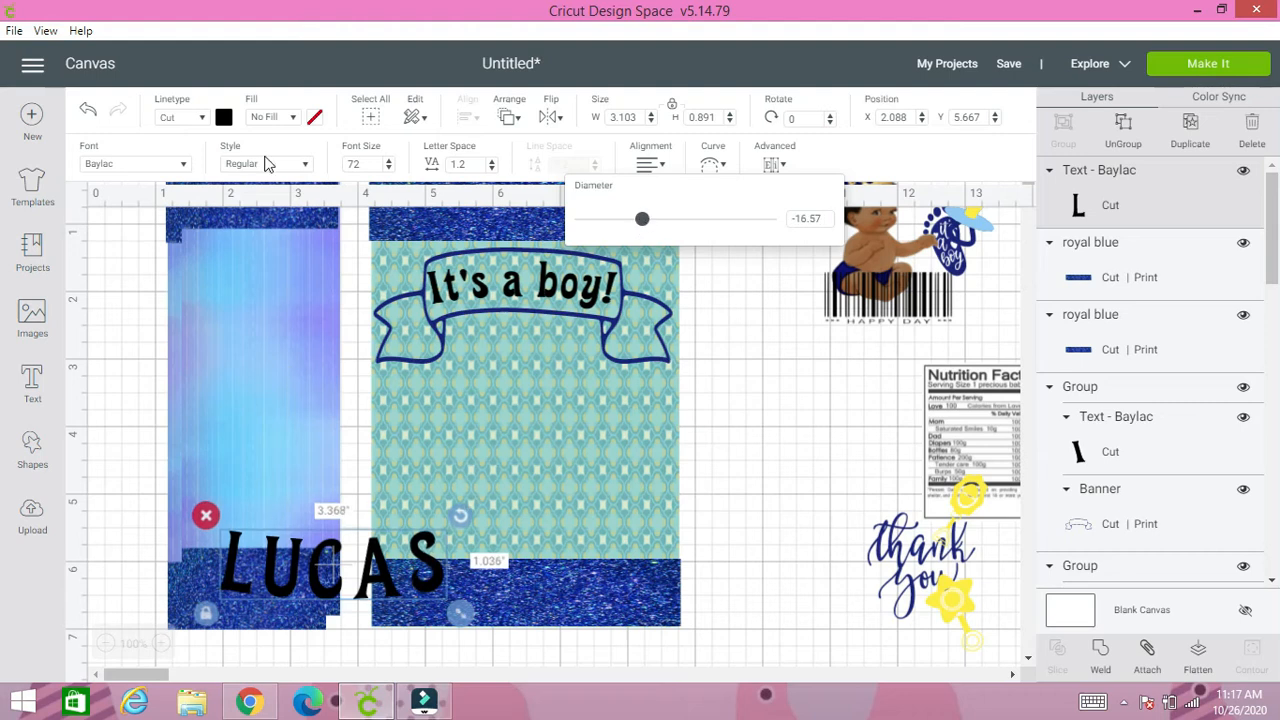
- Set the name text's fill to Print and colour it navy blue
click(279, 117)
click(285, 162)
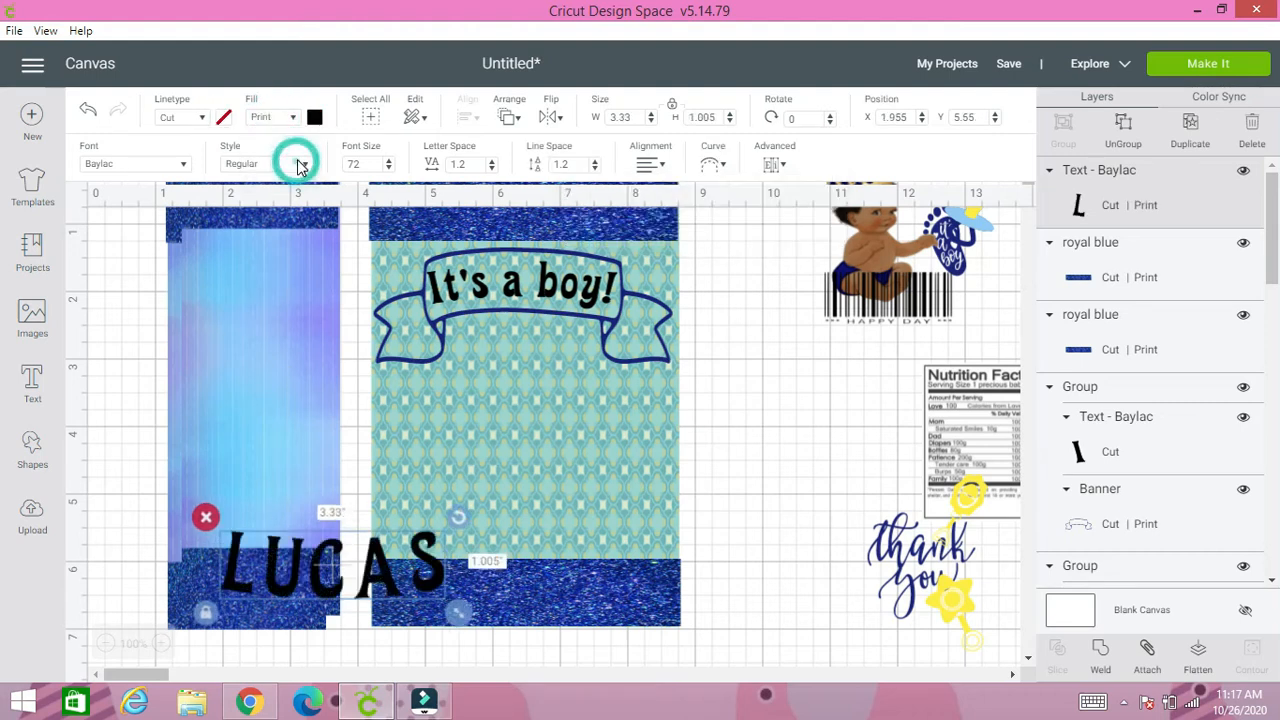
click(314, 118)
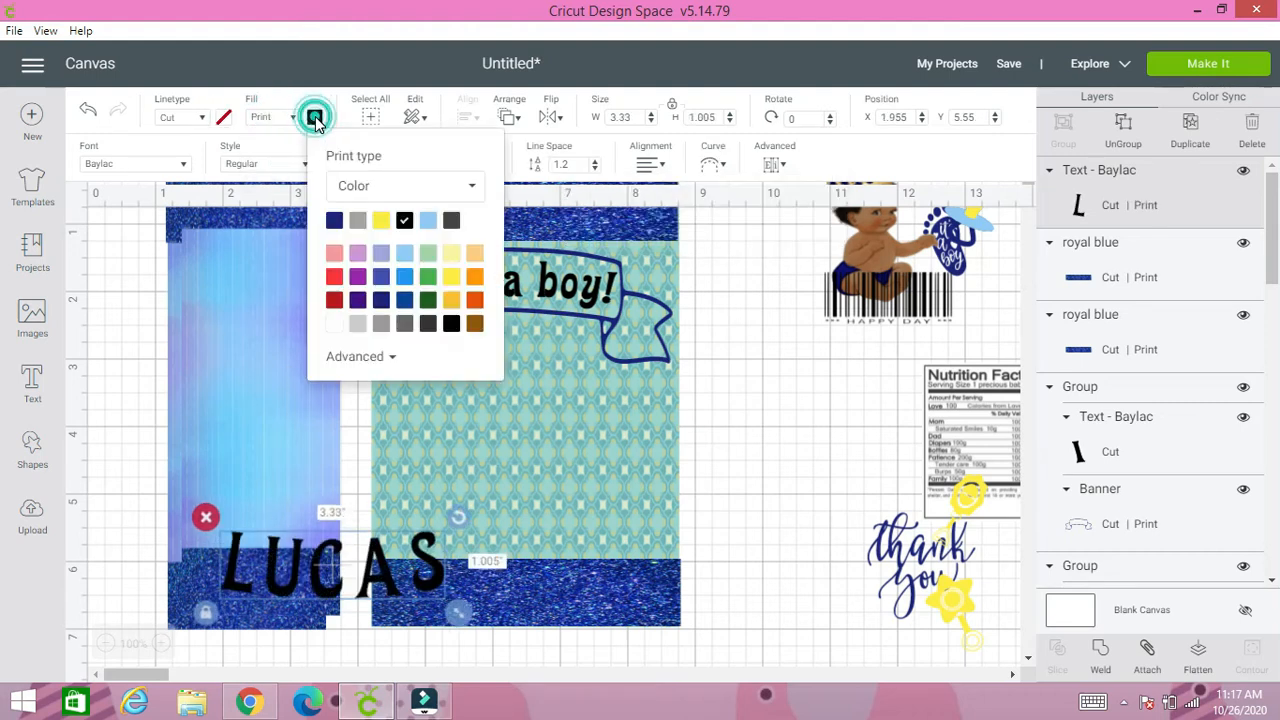
click(333, 220)
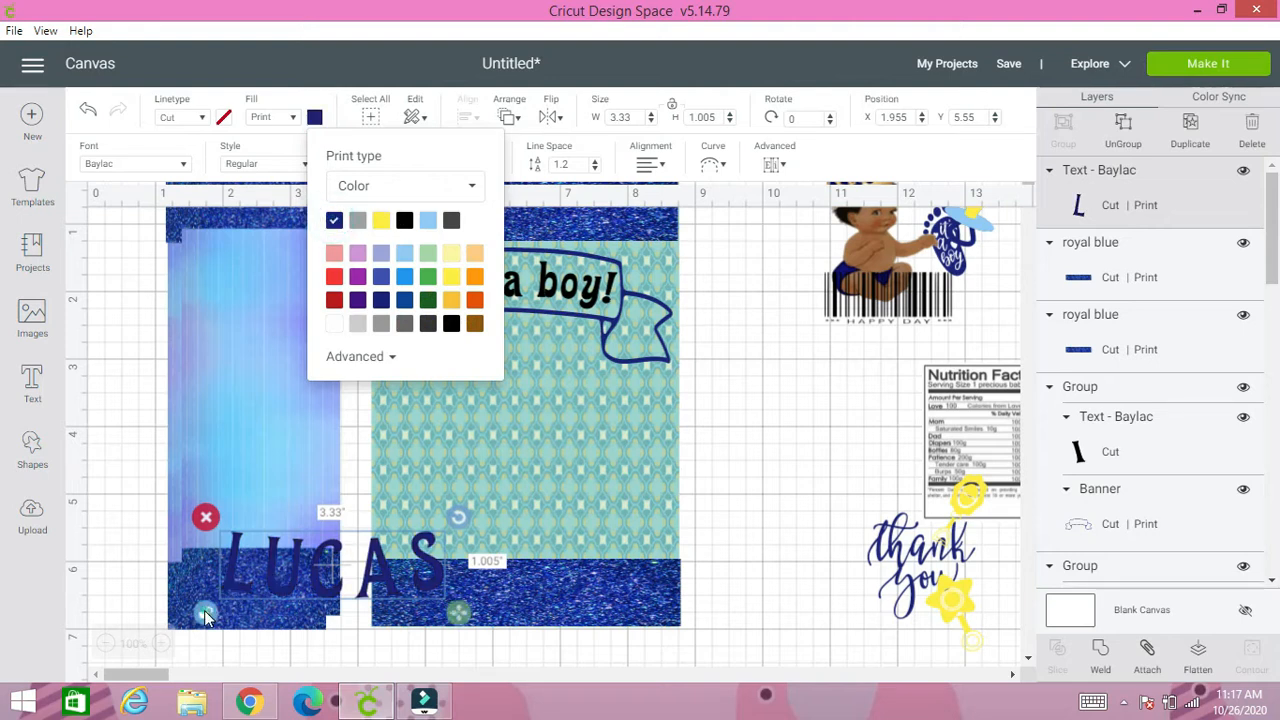
- Resize the name with proportions unlocked to about 4.37 by 1.48 in and place it low on the teal rectangle at about X 4.26, Y 4.48
drag(460, 615, 541, 645)
drag(366, 620, 520, 548)
mouse_move(693, 582)
mouse_down()
mouse_move(702, 573)
mouse_move(686, 572)
mouse_up()
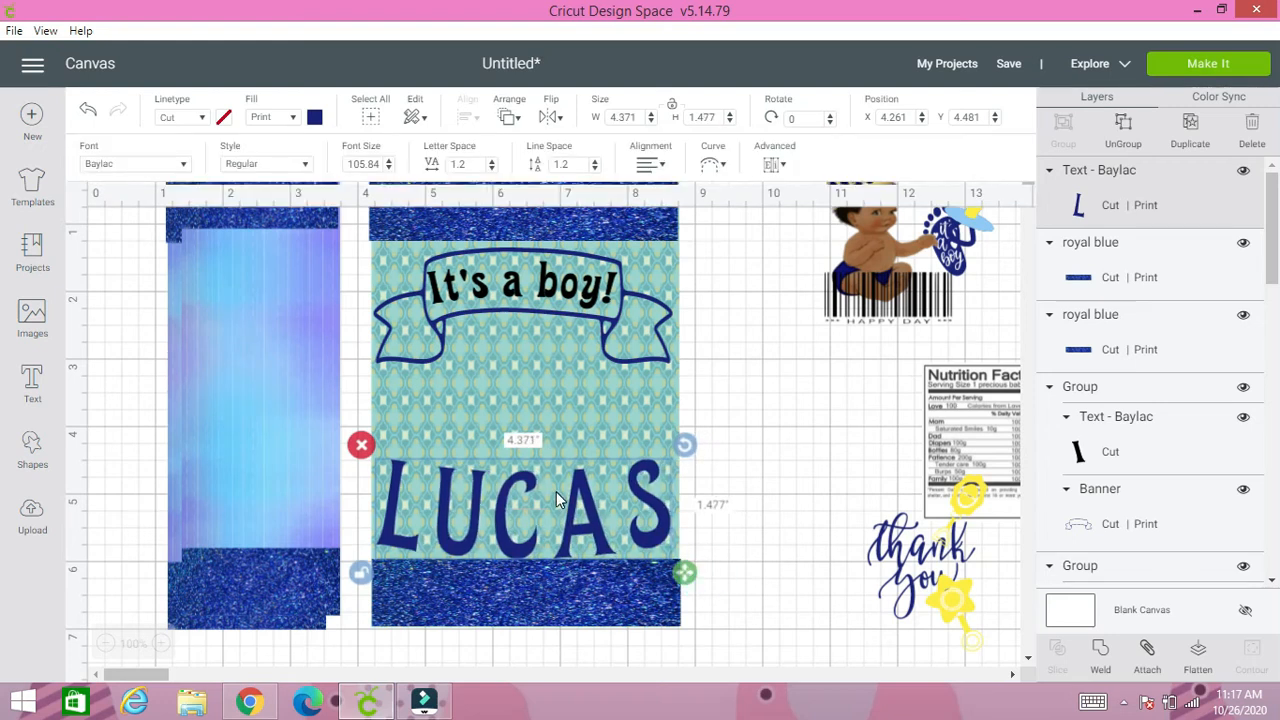
drag(556, 491, 563, 511)
click(366, 527)
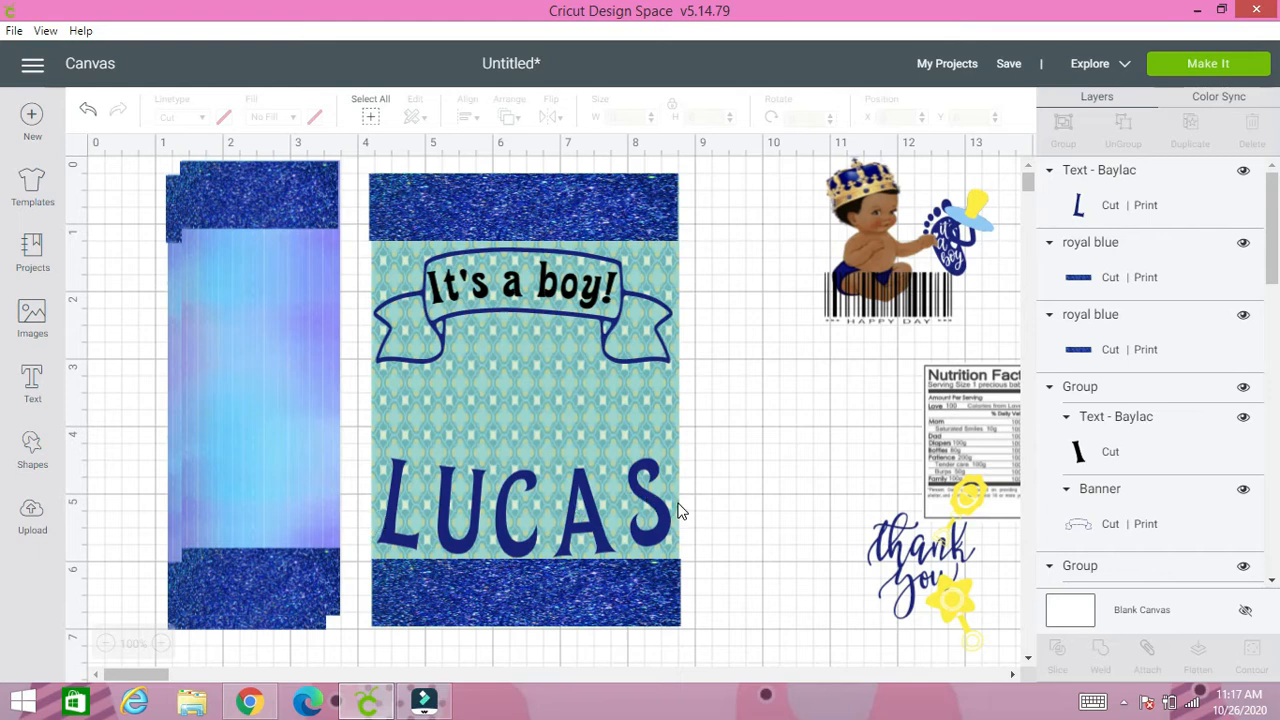
- Move the sitting baby boy image onto the teal rectangle at about X 5.76, Y 2.33, and bring it to the front
click(893, 224)
drag(870, 205, 495, 377)
click(510, 117)
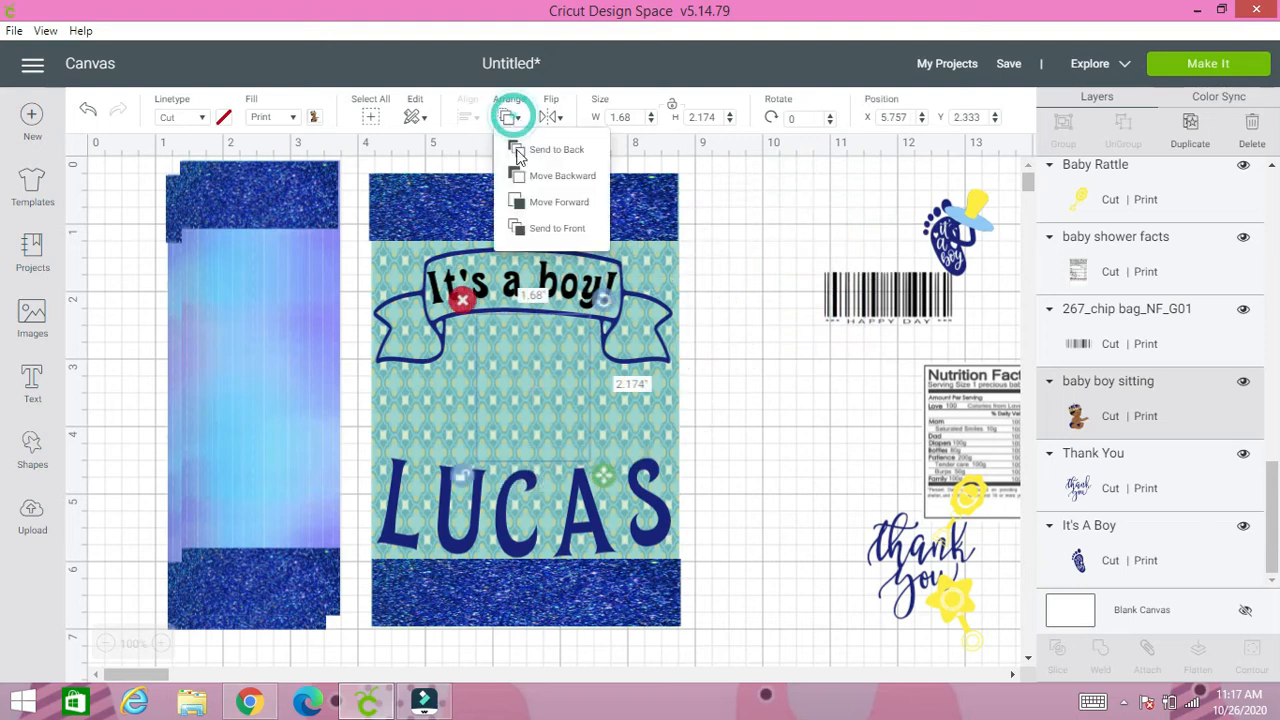
click(545, 228)
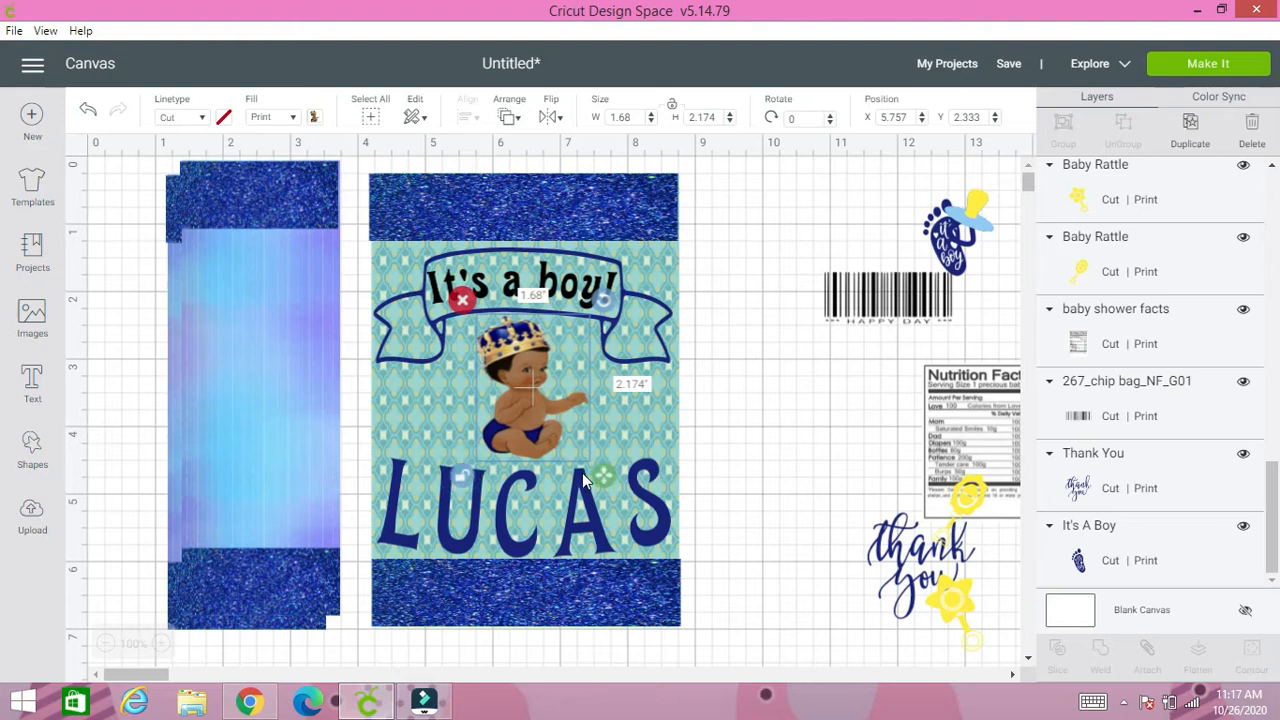
- Enlarge the baby boy image to about 2.35 by 2.61 in and position it between banner and name at about X 5.42, Y 2.08
drag(604, 475, 647, 490)
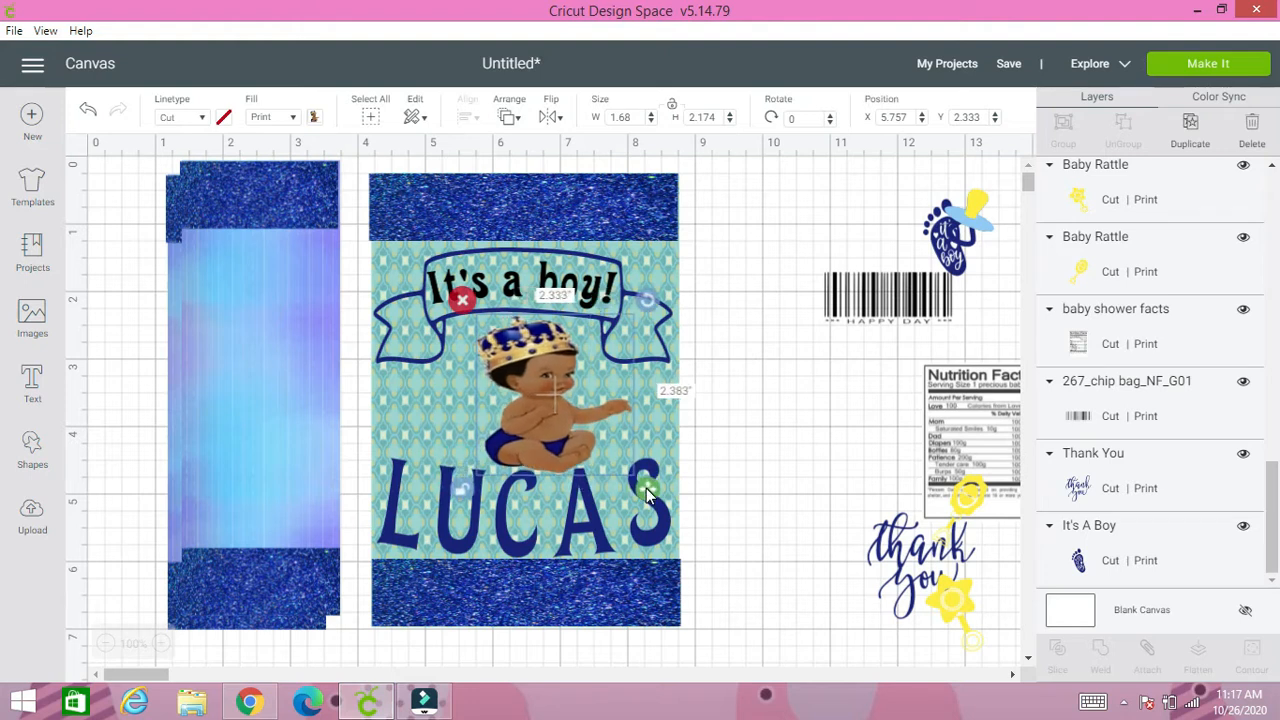
drag(534, 381, 518, 381)
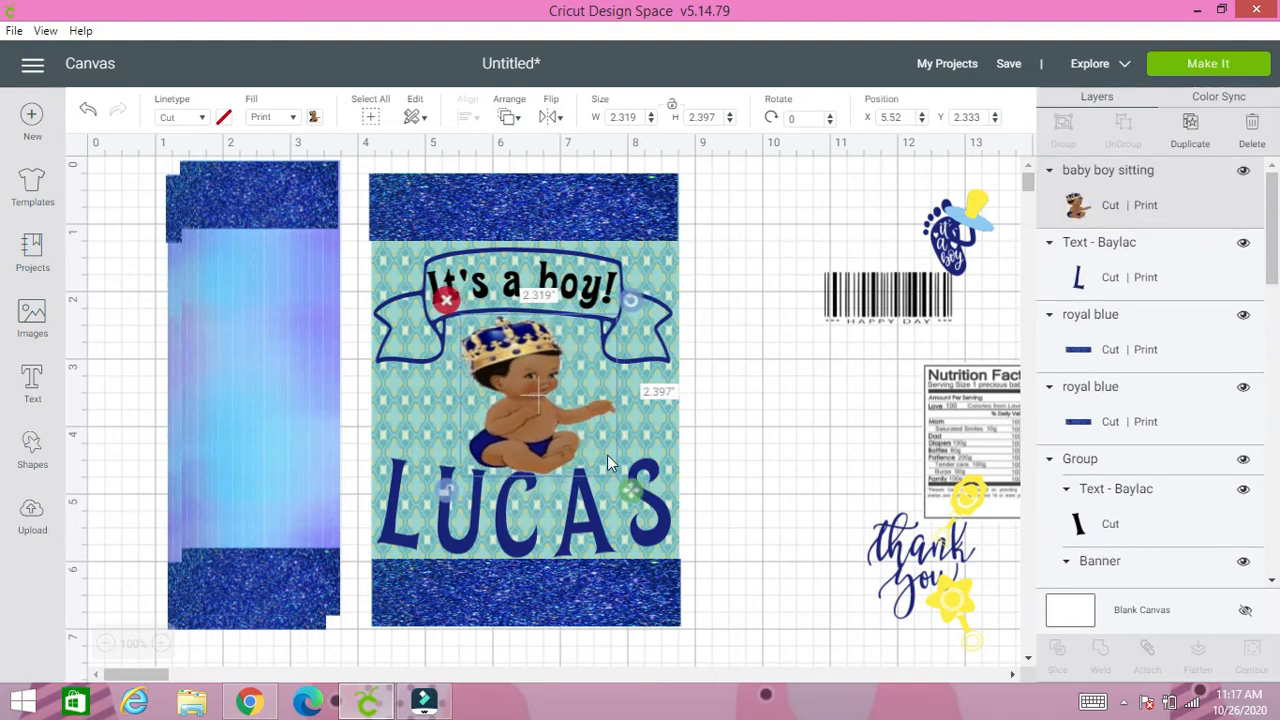
drag(624, 487, 626, 495)
drag(512, 425, 505, 405)
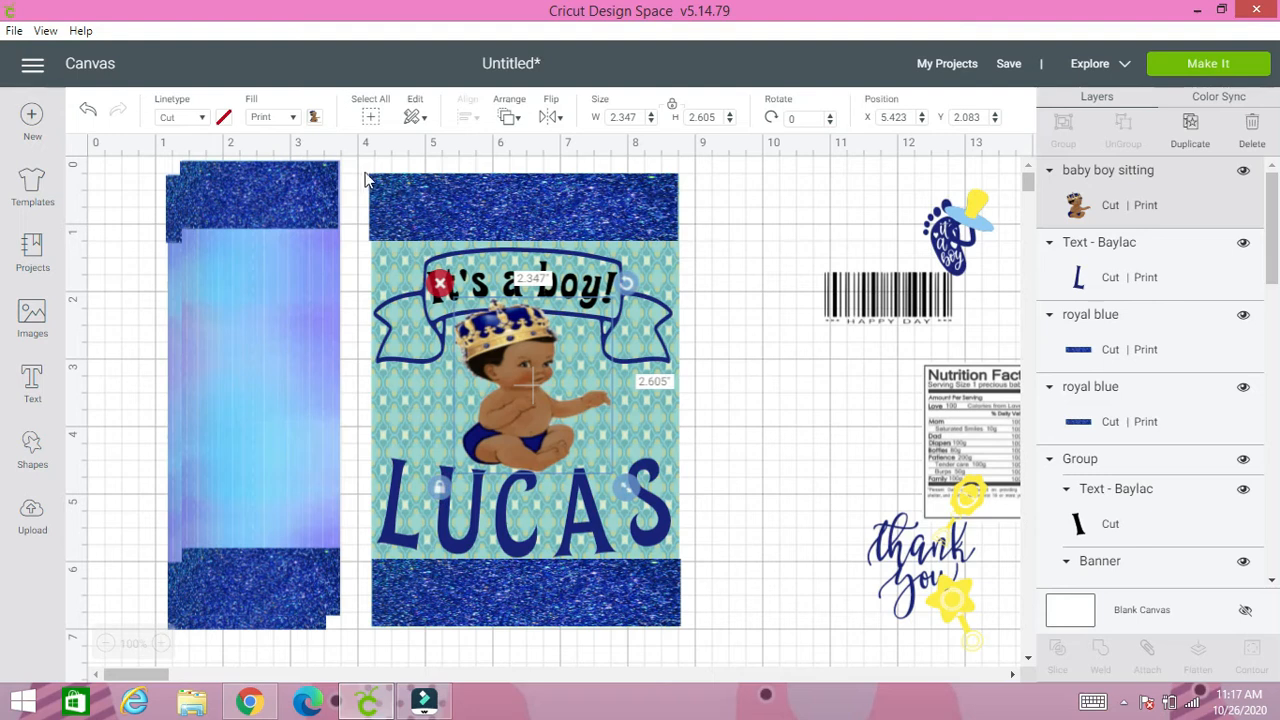
- Group the teal front panel with its glitter bands, banner, baby image and name
drag(362, 171, 700, 602)
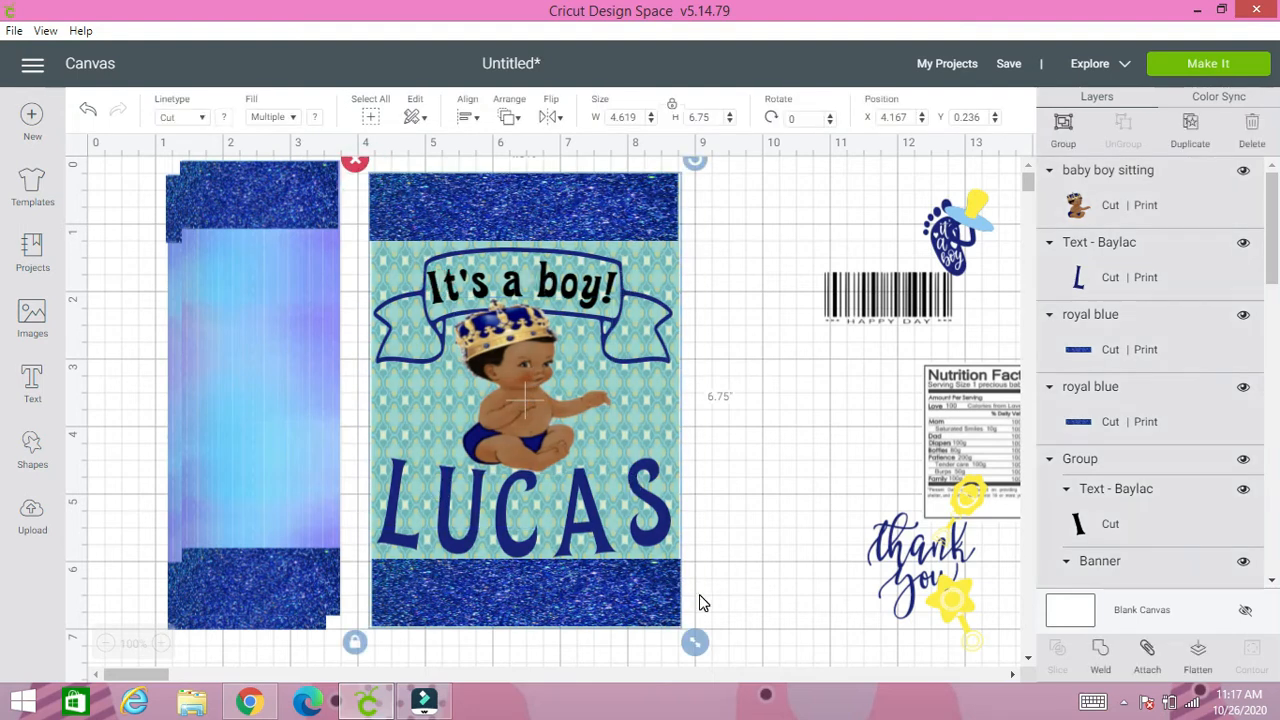
click(1064, 128)
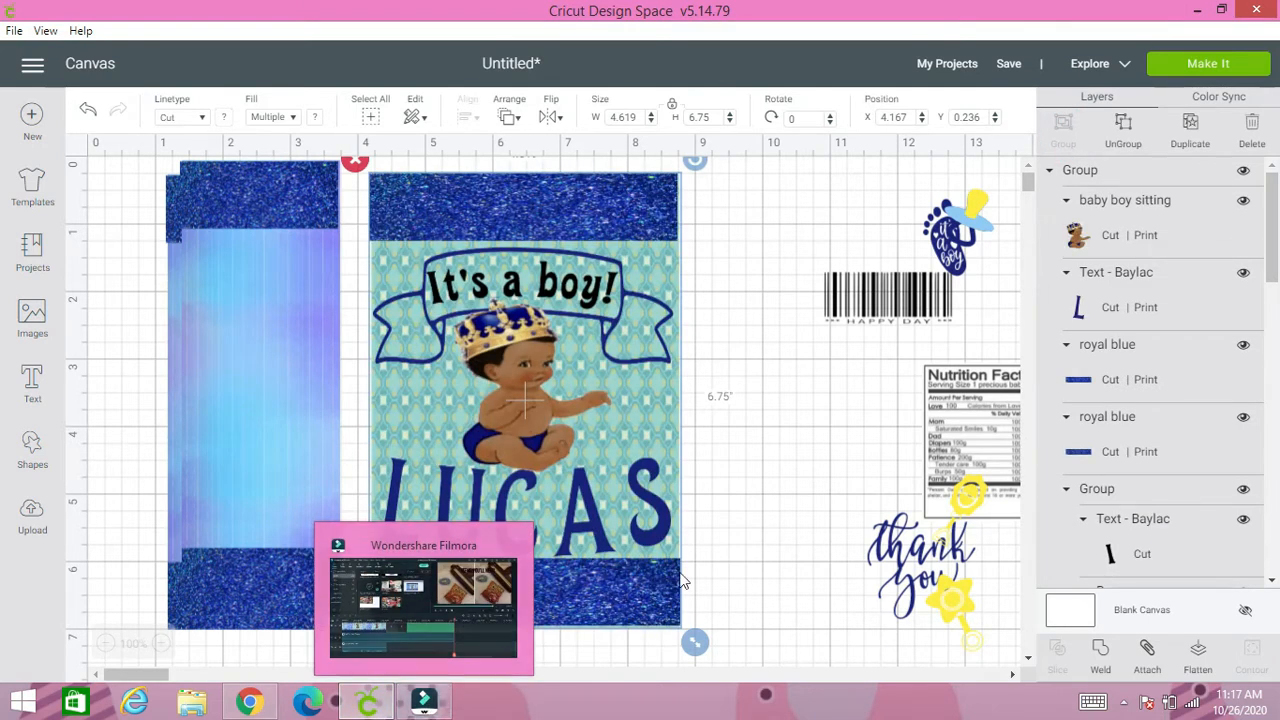
click(766, 427)
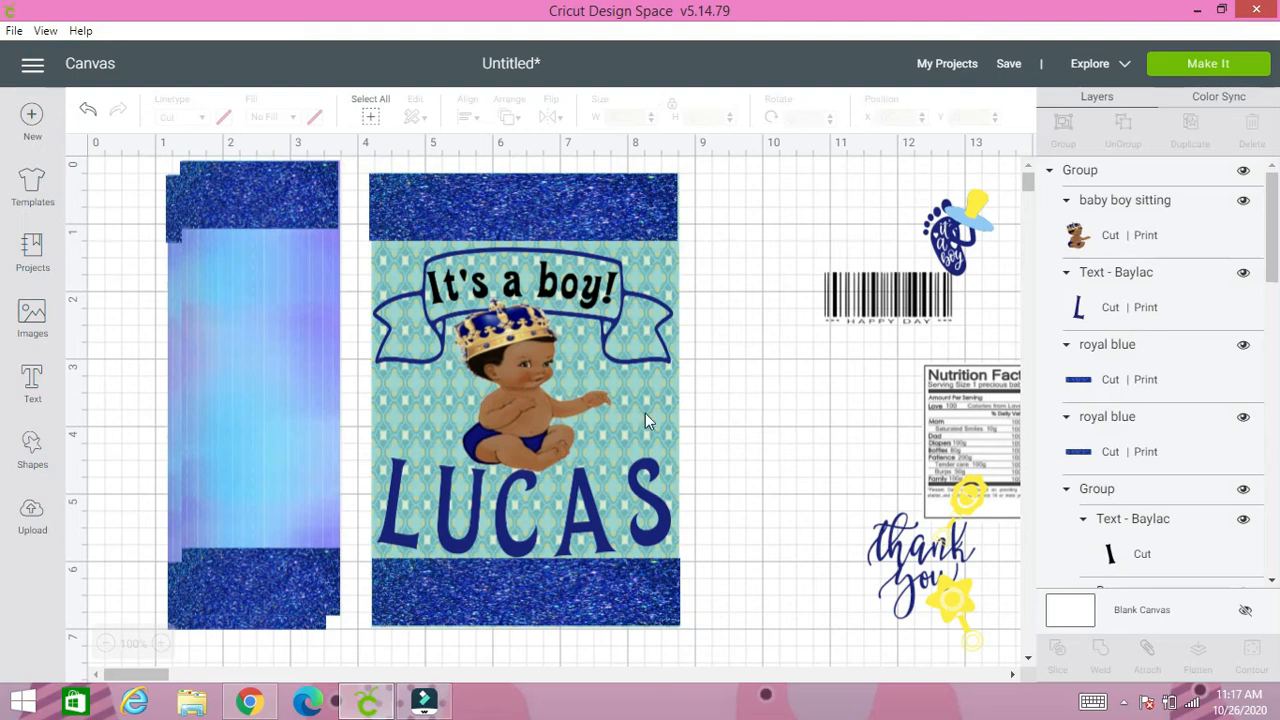
- Separate the panels by moving a blue side strip to about X 6.53, Y 0.40 and the front panel to about X 0.81, Y 0.25
drag(588, 338, 351, 362)
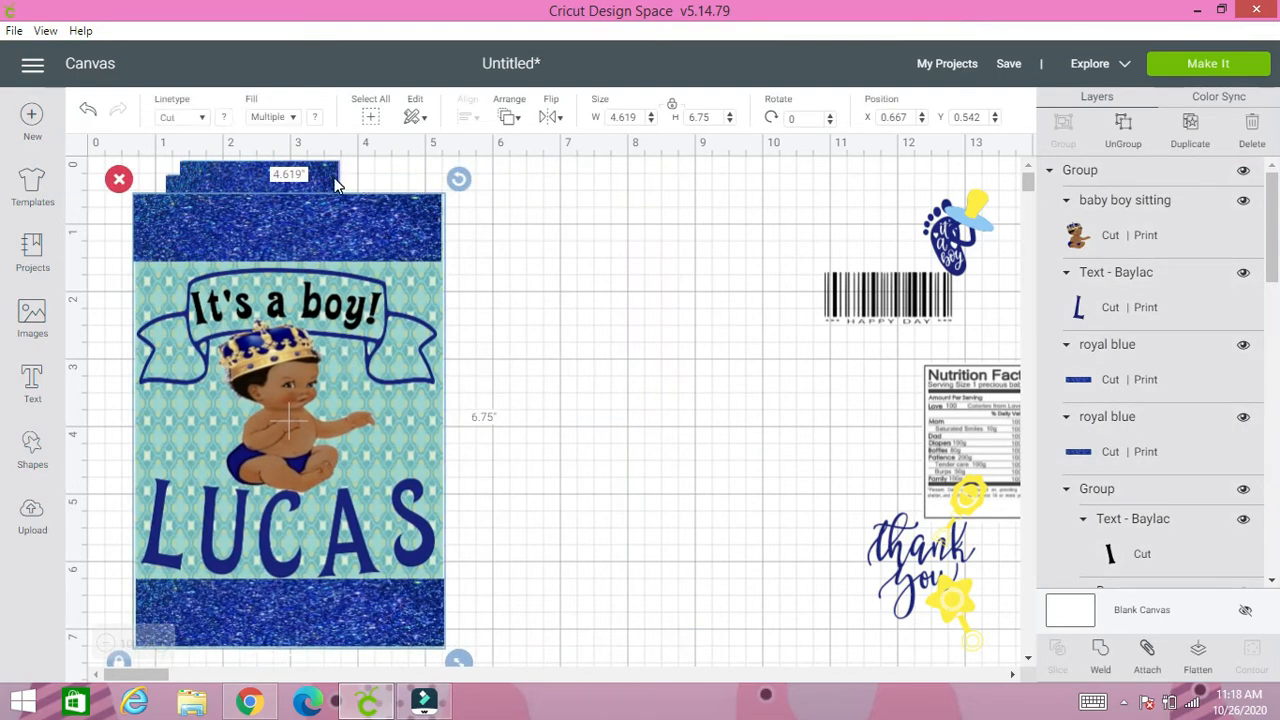
drag(336, 183, 686, 208)
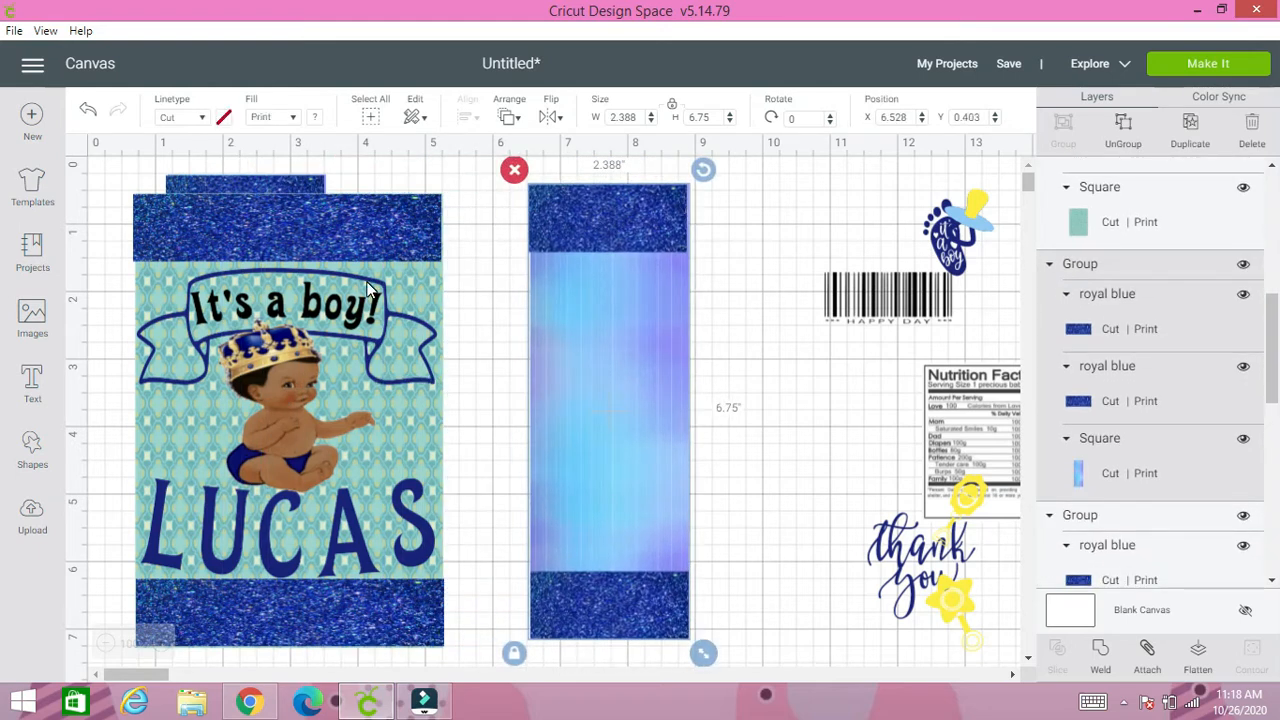
drag(370, 290, 400, 265)
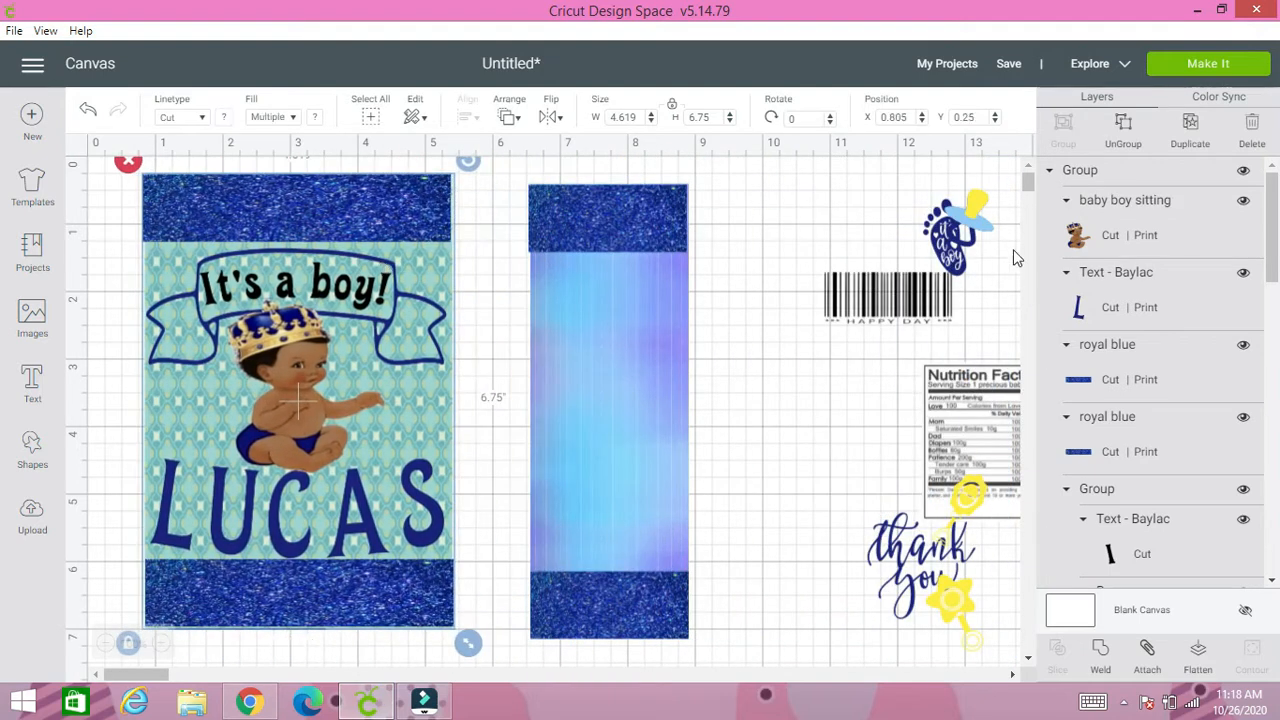
- Move the "It's a boy" footprint onto the blue side strip at about X 6.93, Y 1.61, and bring it to the front
drag(952, 252, 569, 320)
click(509, 117)
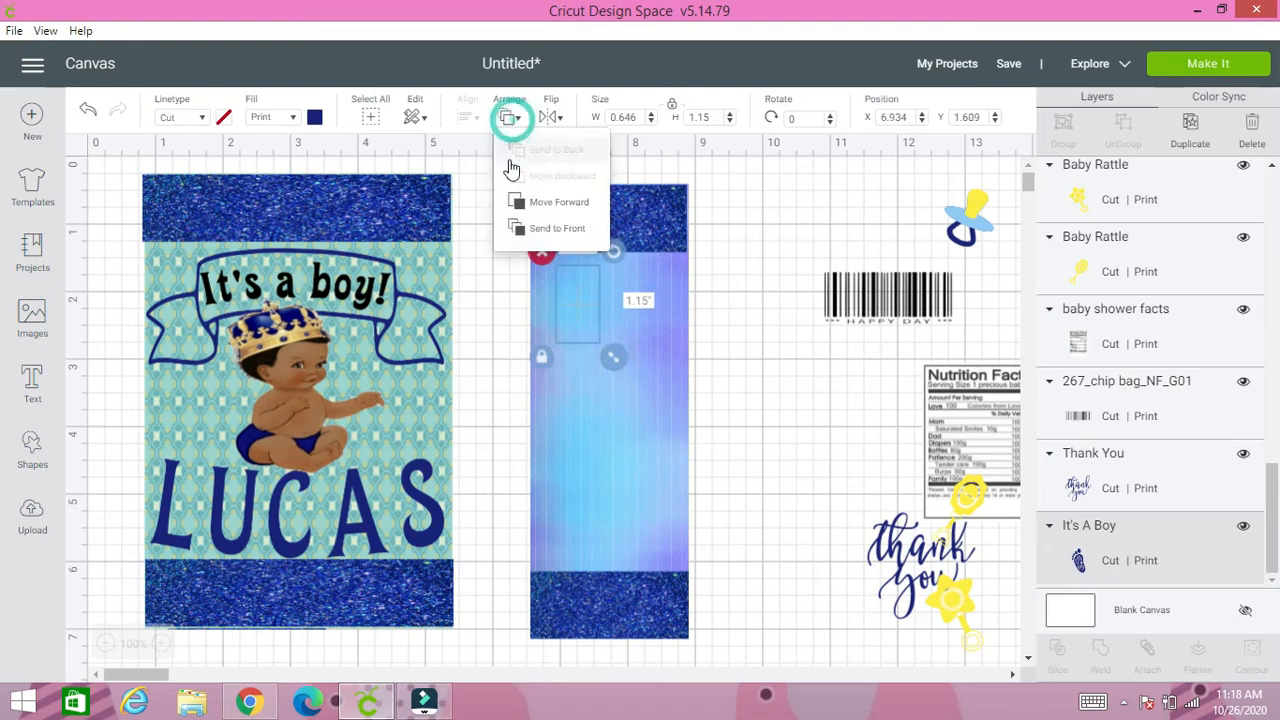
click(537, 230)
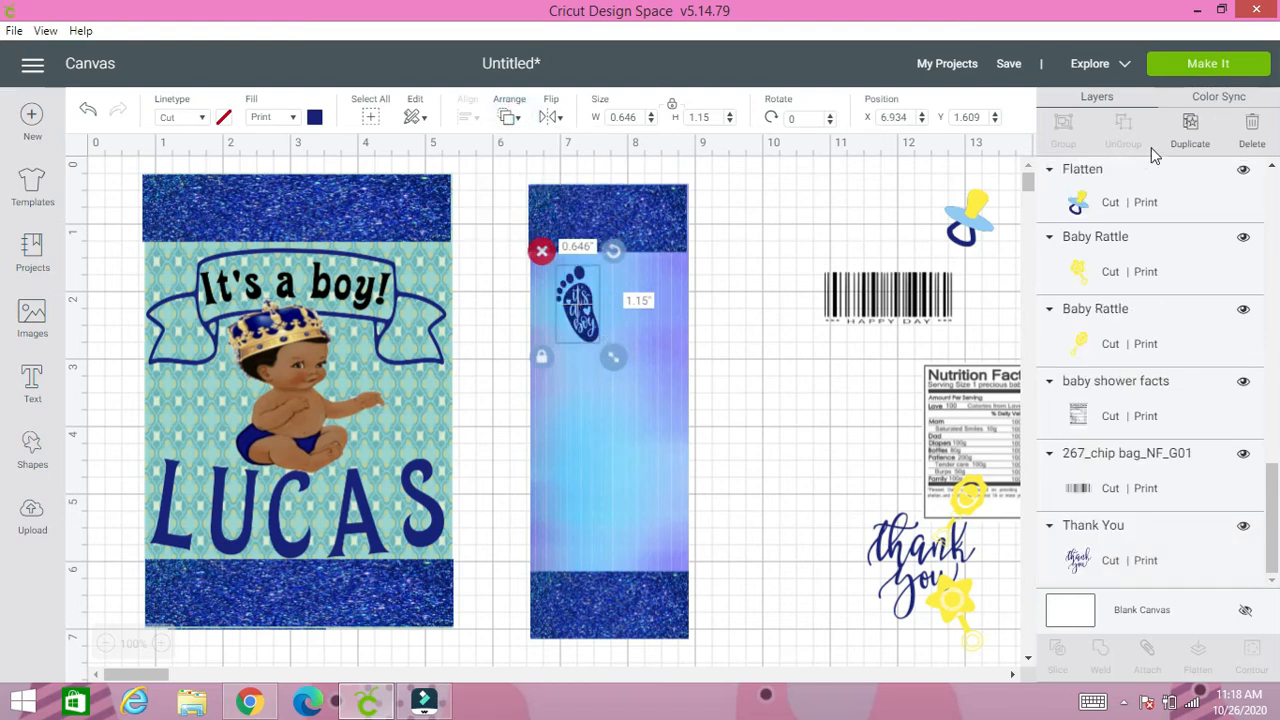
- Duplicate the footprint and place the copy beside the original at about X 7.75, Y 1.58
click(1190, 130)
drag(613, 337, 634, 300)
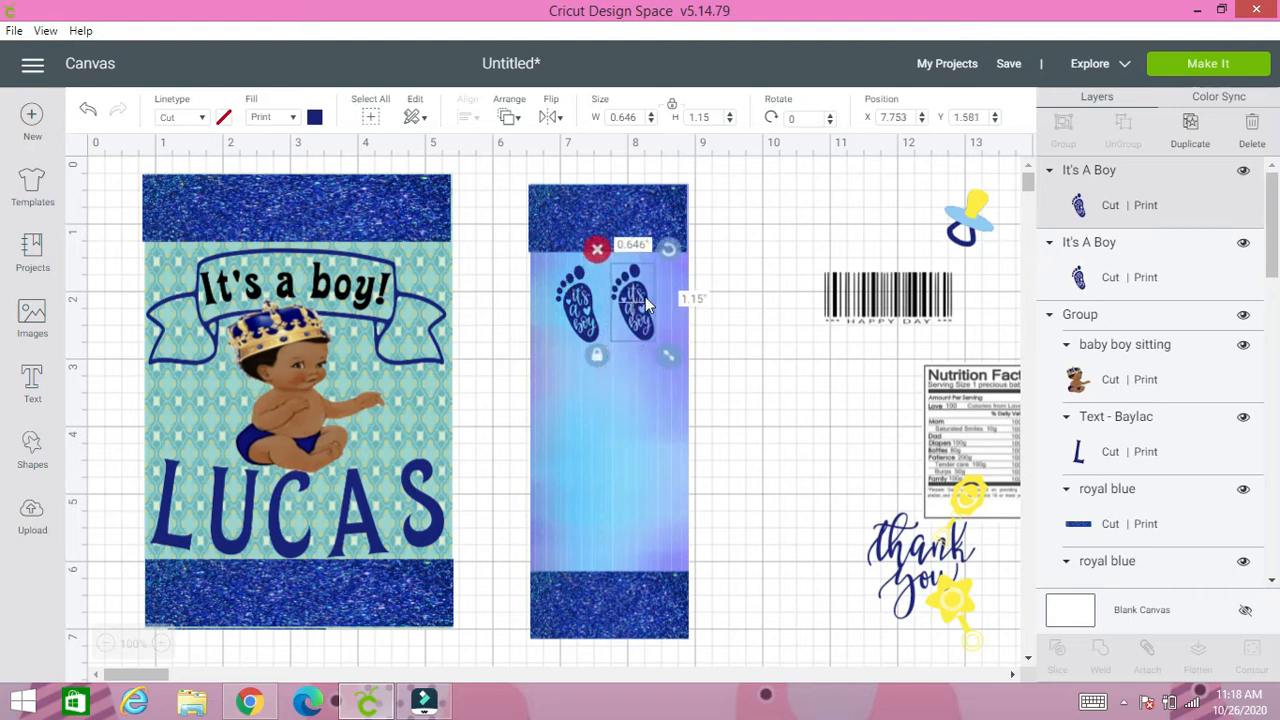
click(760, 373)
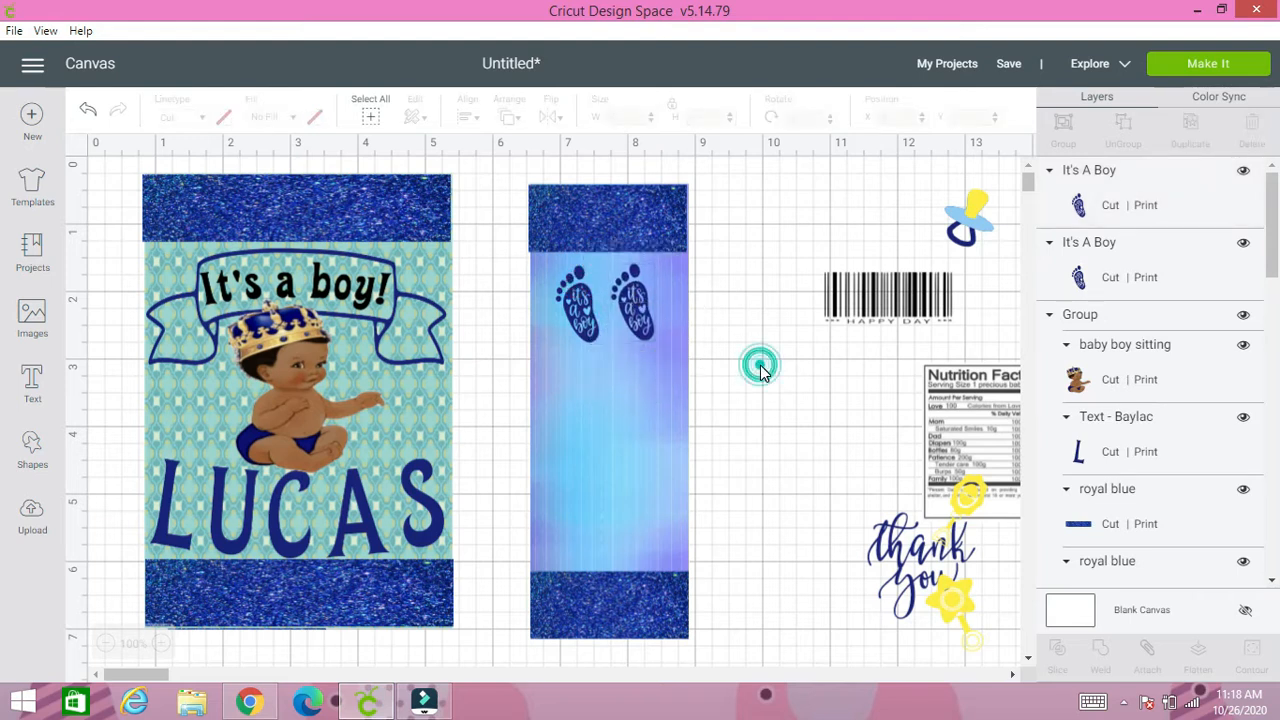
- Duplicate the pair of footprints and place the copies just above the side strip's lower glitter band at about X 7.03, Y 4.89
click(588, 318)
shift+click(628, 304)
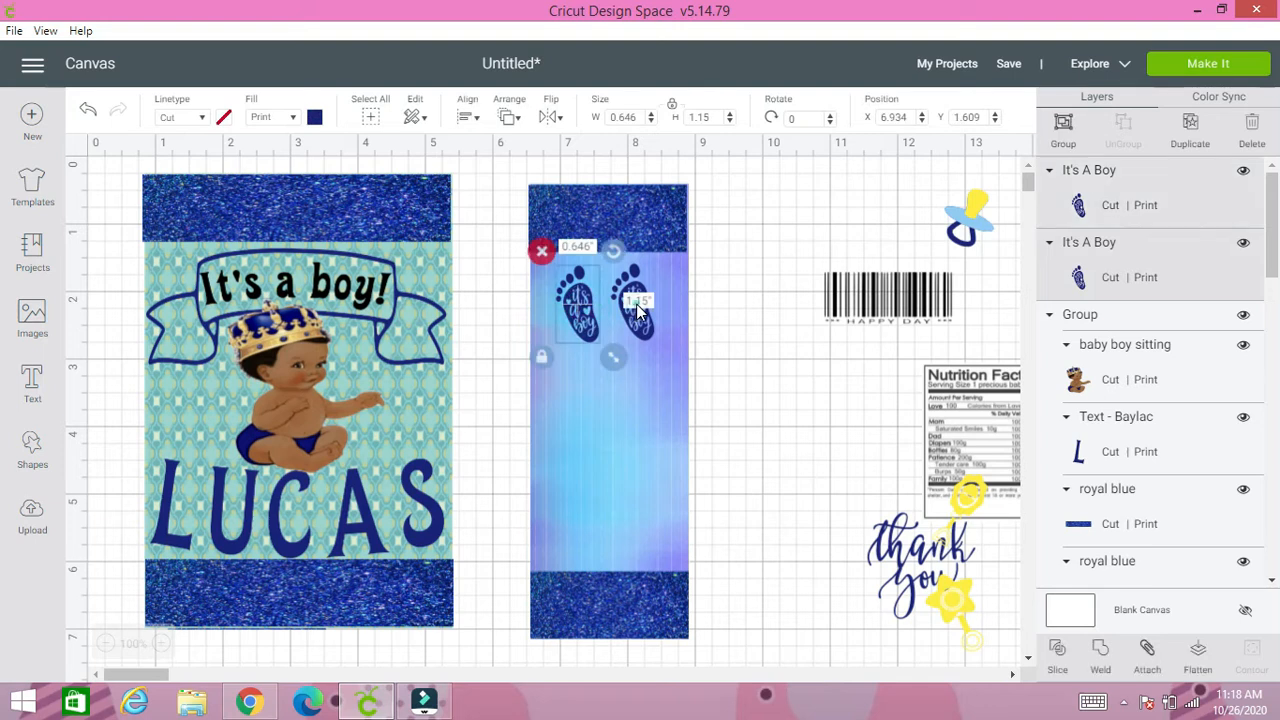
click(1190, 128)
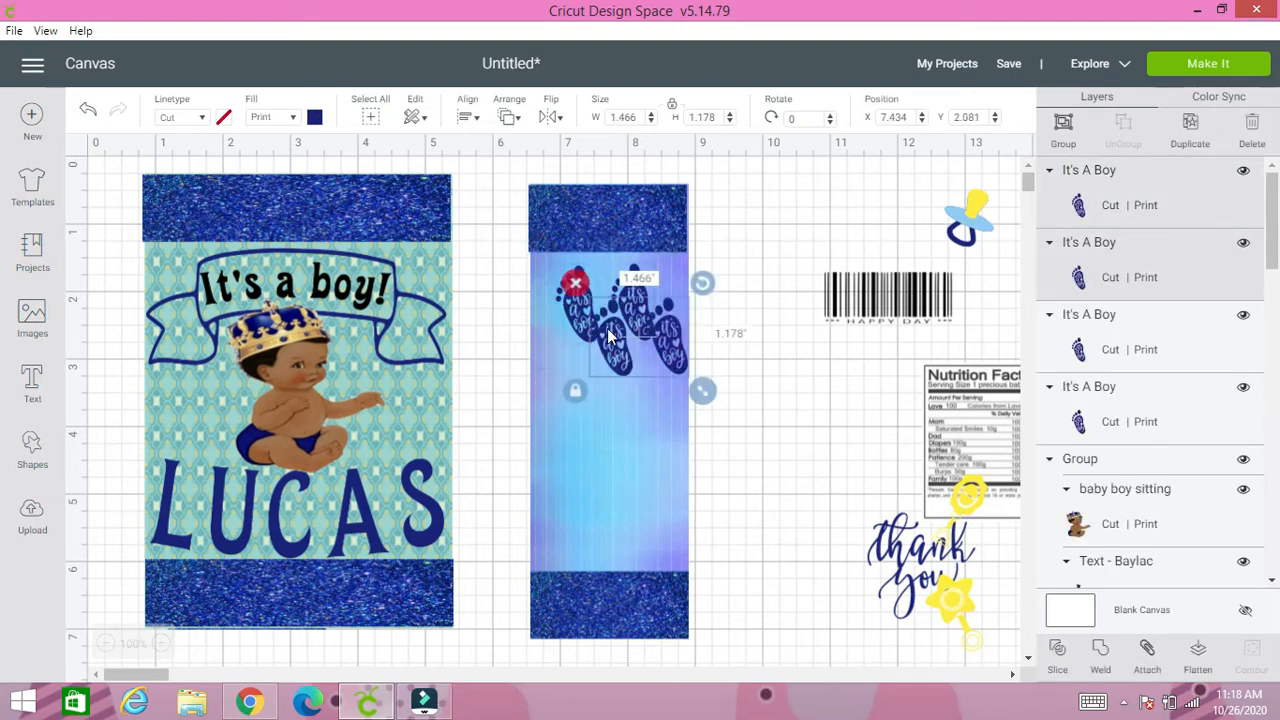
drag(630, 334, 603, 524)
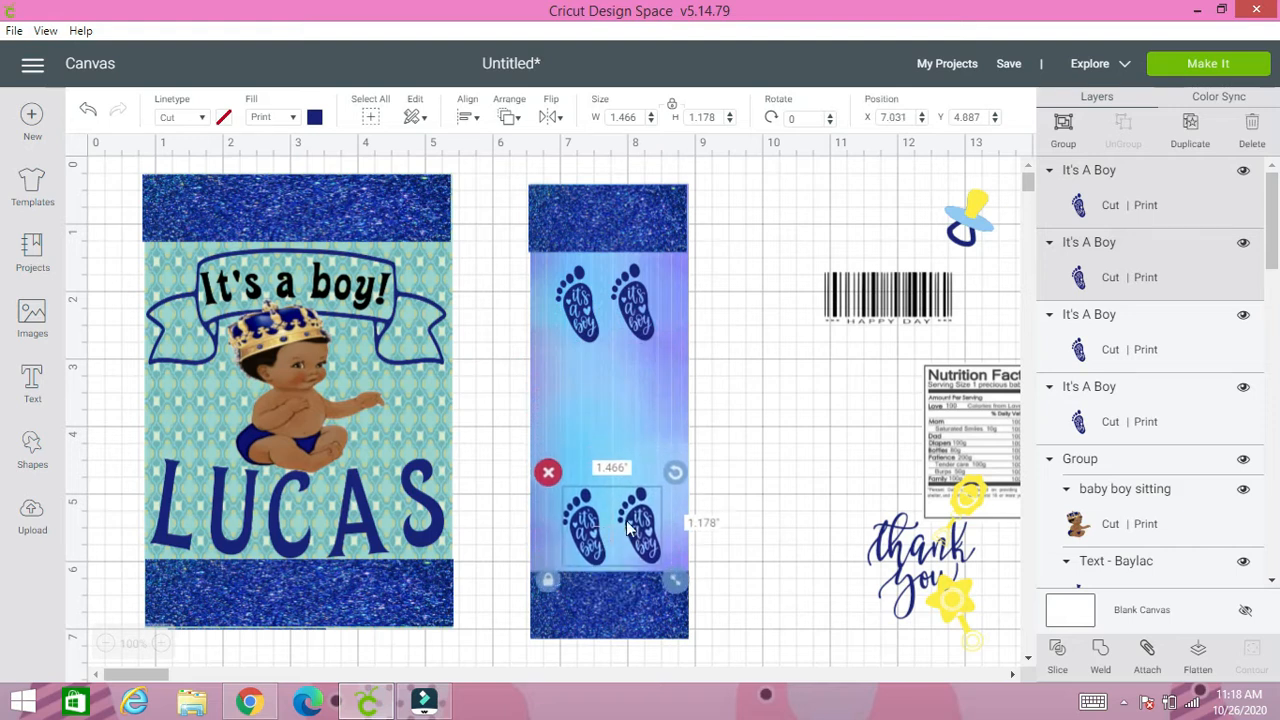
click(729, 495)
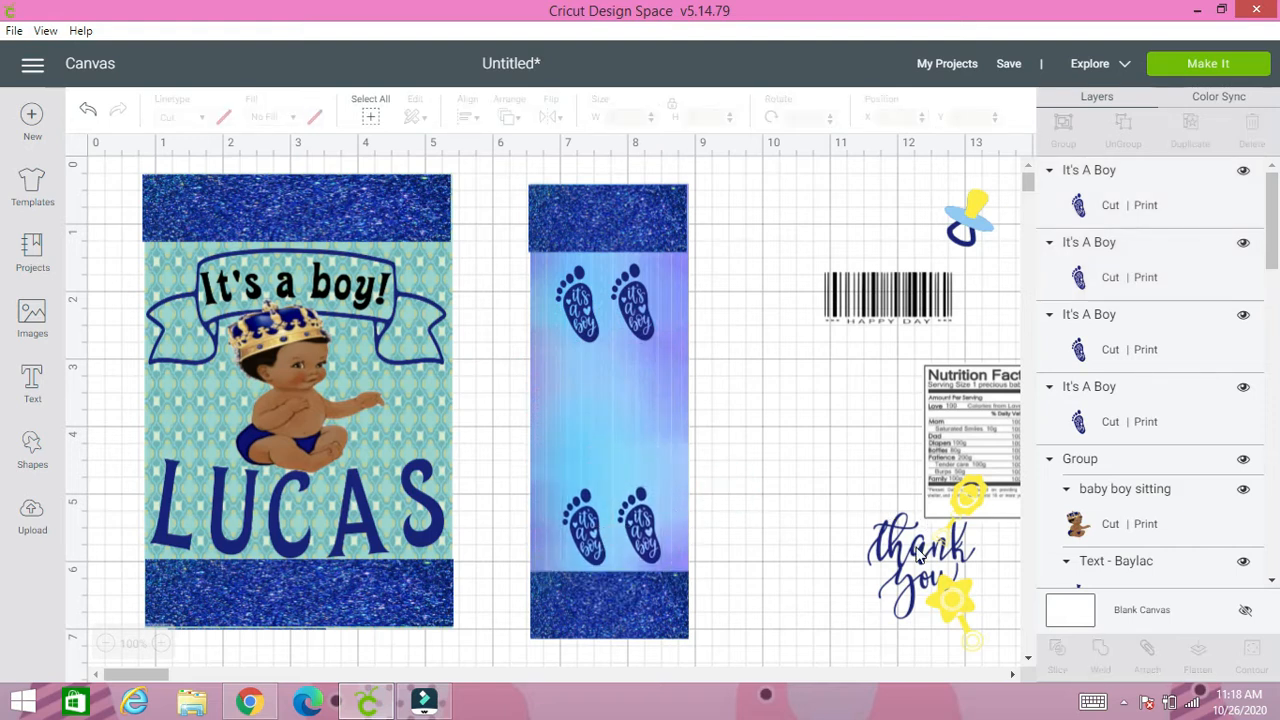
- Place the "Thank You" graphic in front of the strip between the footprint pairs at about X 6.96, Y 3.02, and group the decorated strip
drag(918, 556, 576, 390)
click(510, 117)
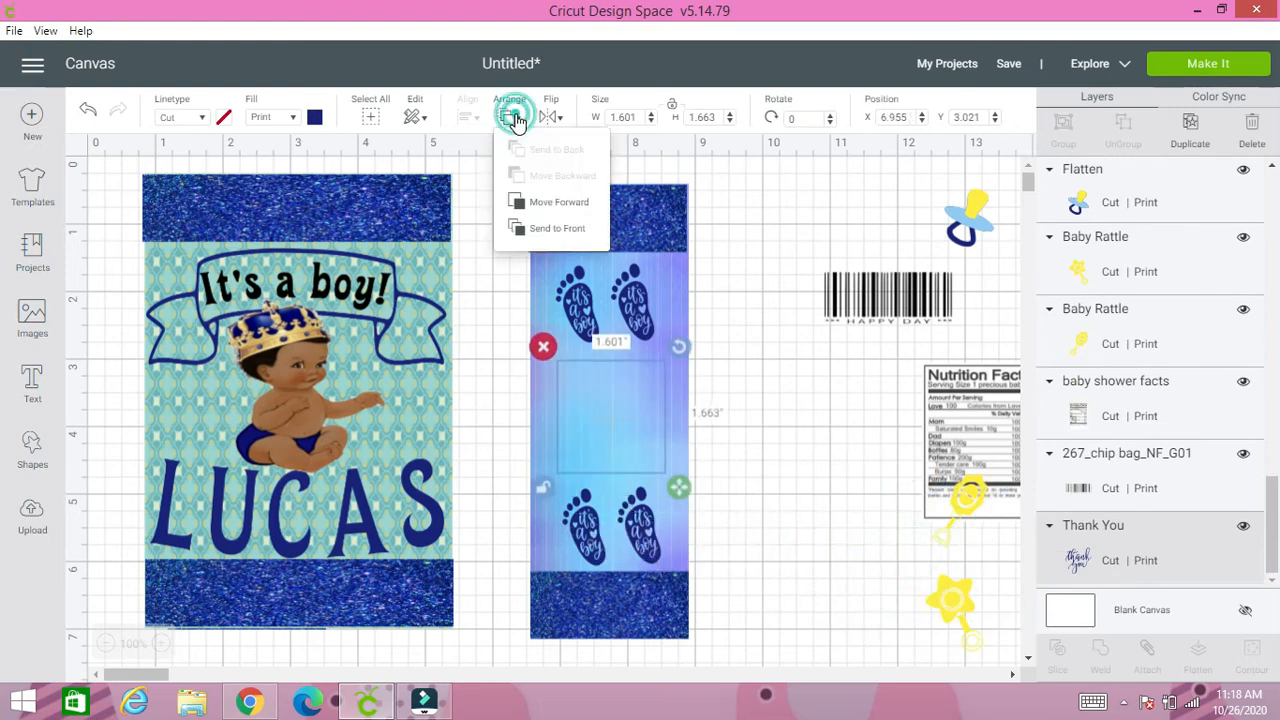
click(538, 228)
click(746, 406)
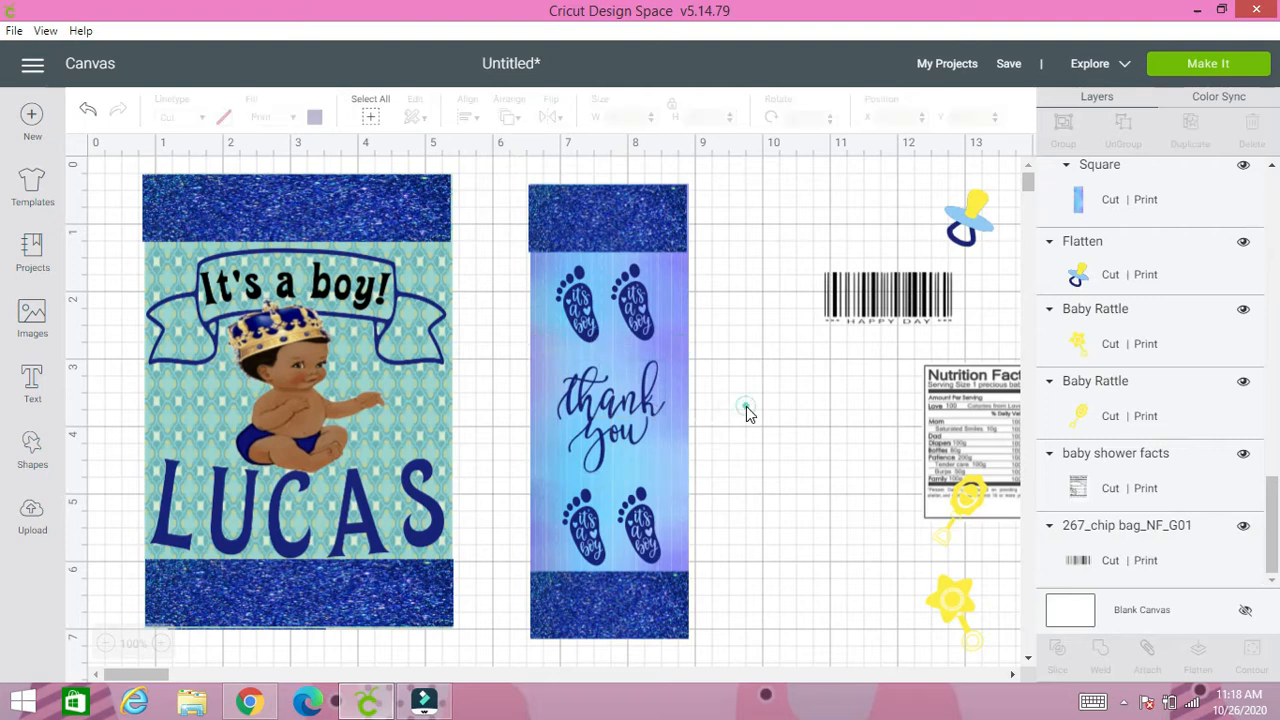
drag(508, 181, 735, 643)
click(1063, 128)
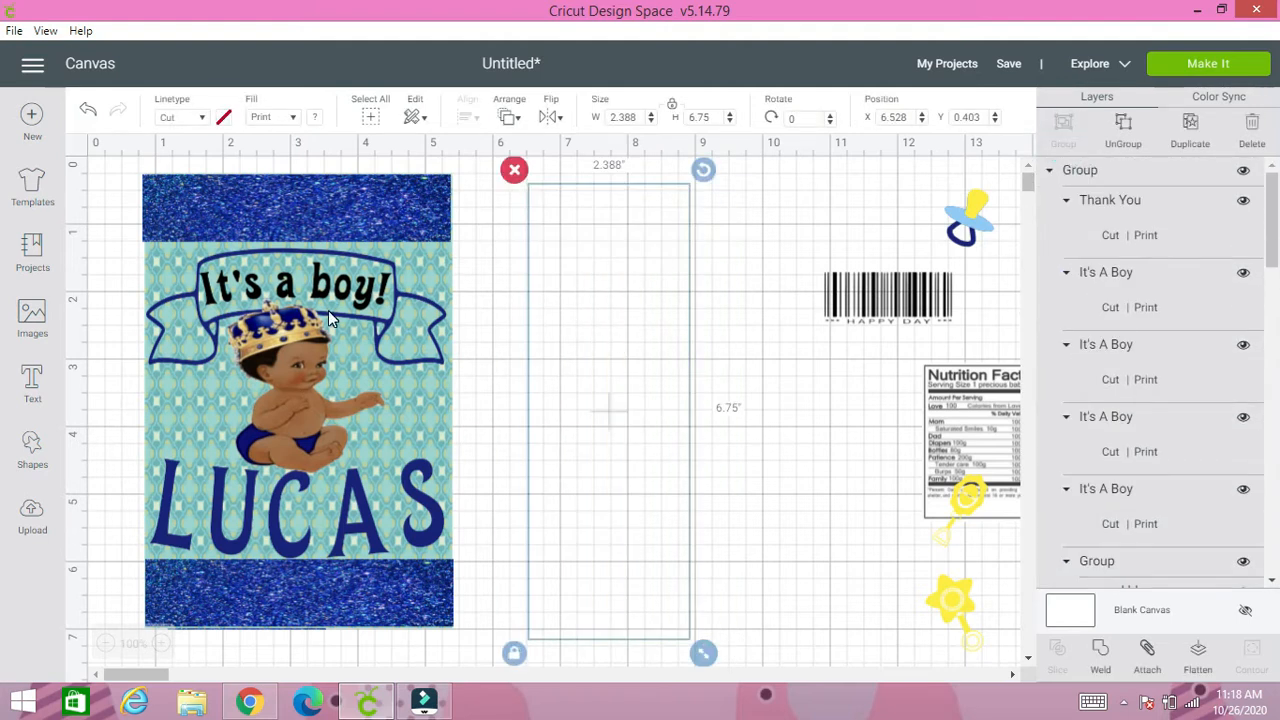
- Set the plain blue strip aside at about X 7.63, Y 0.43, and align the decorated strip with the front panel's left edge at about X 0.26, Y 0.10
drag(338, 307, 472, 298)
drag(644, 301, 672, 277)
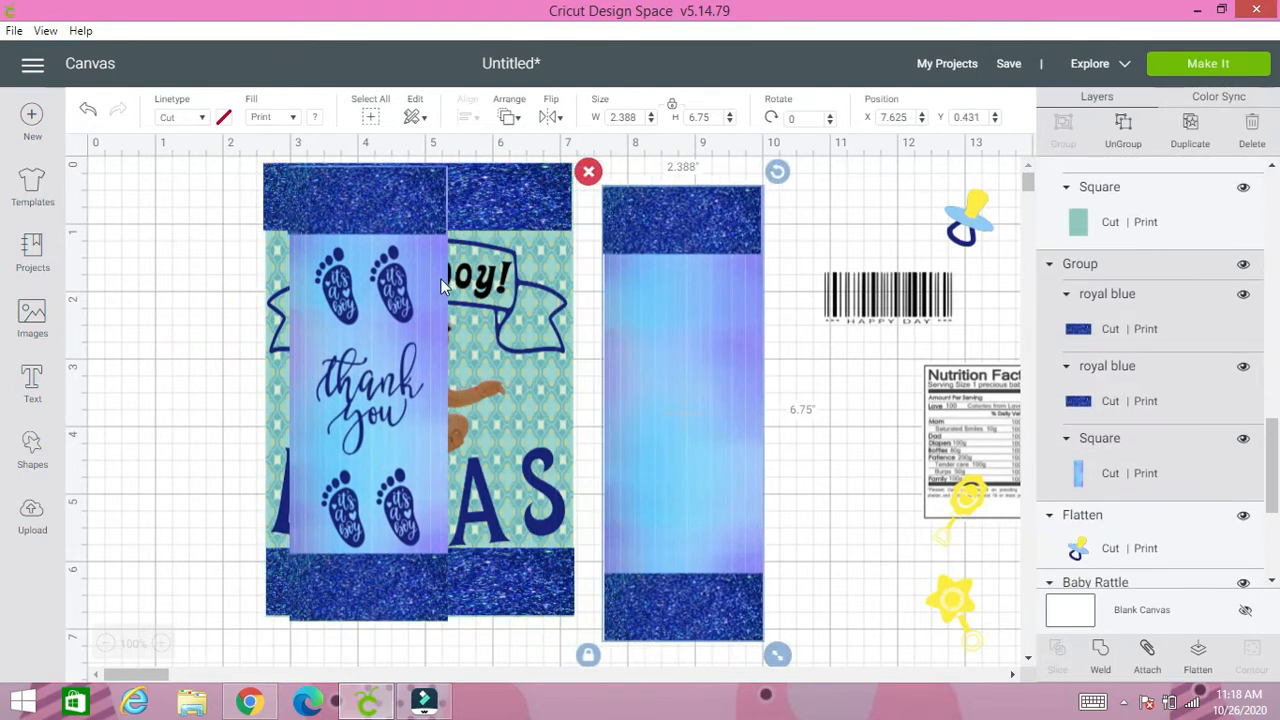
drag(357, 283, 211, 281)
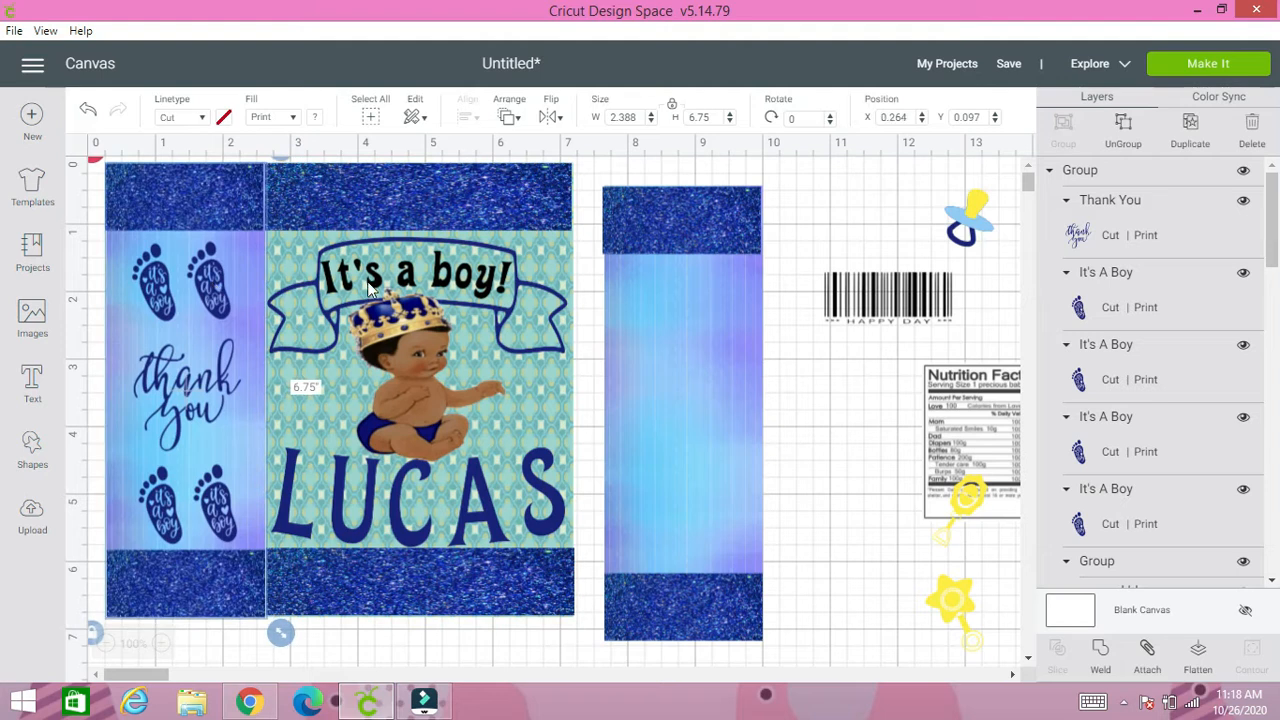
- Raise the plain blue strip to about Y 0.06, and place the barcode in front at its lower end, about X 7.94, Y 5.00
click(665, 338)
drag(676, 321, 675, 299)
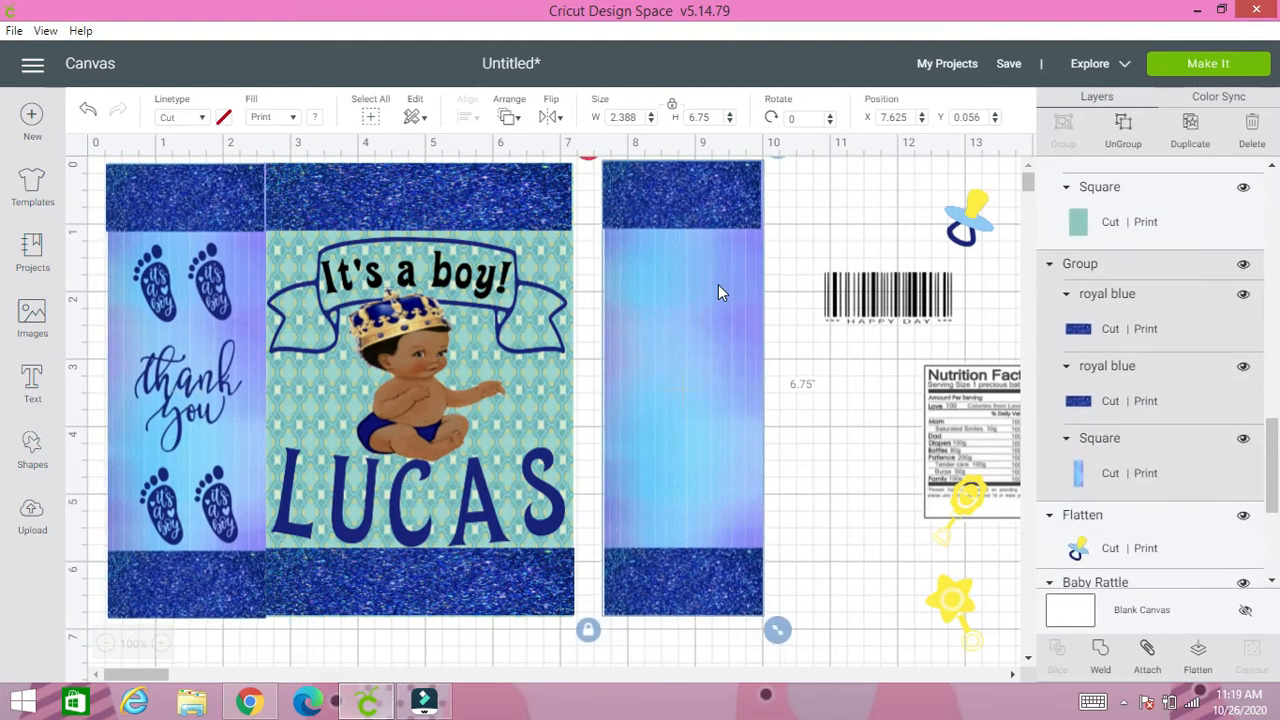
click(890, 312)
drag(876, 312, 804, 418)
click(510, 119)
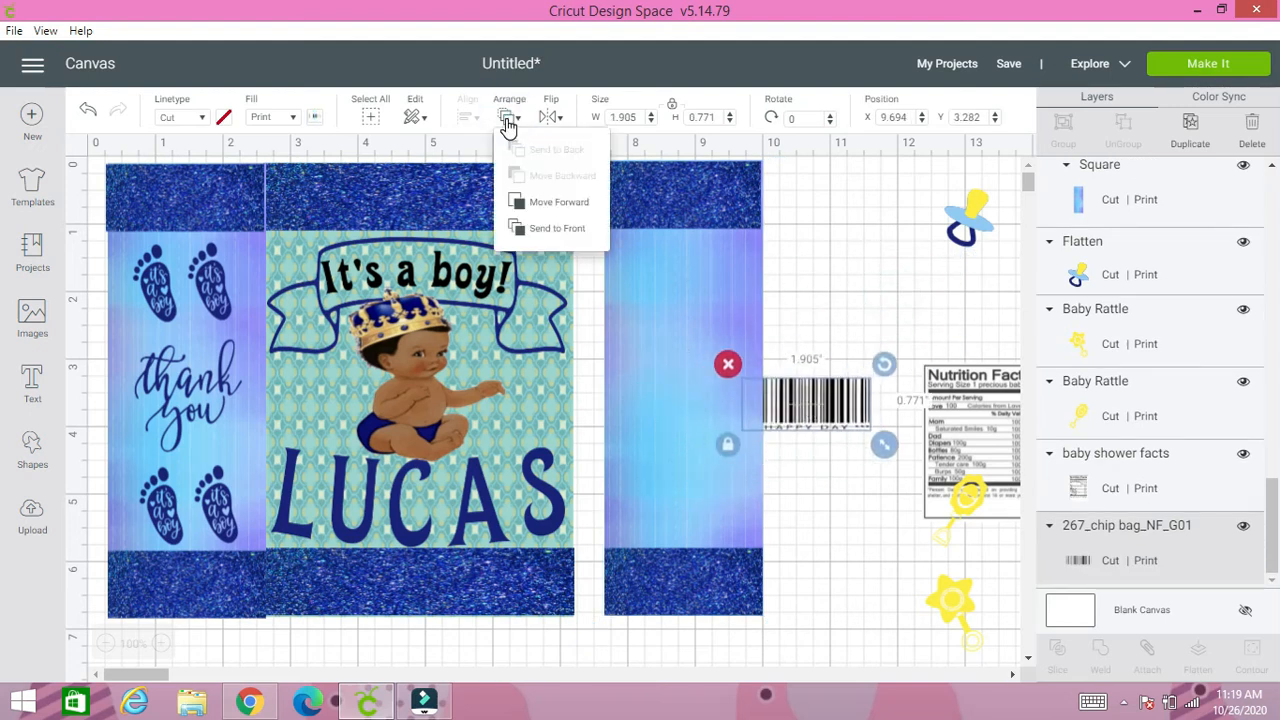
click(558, 229)
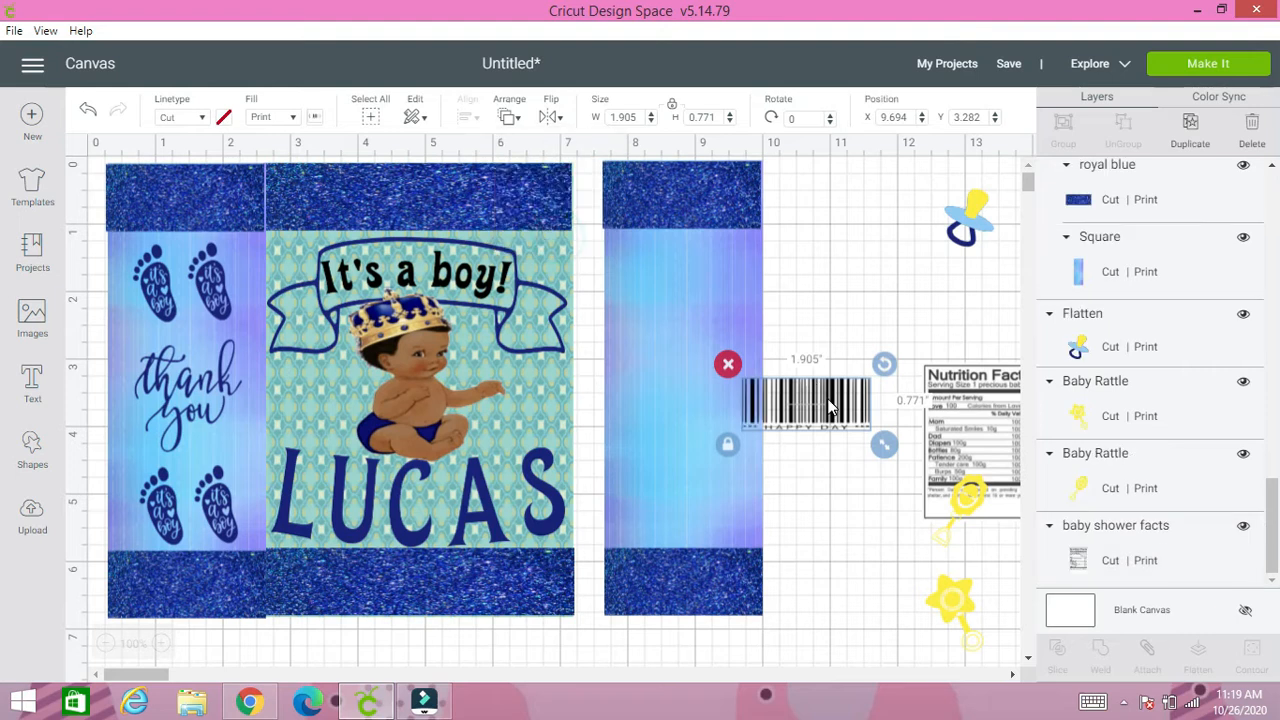
drag(828, 402, 710, 520)
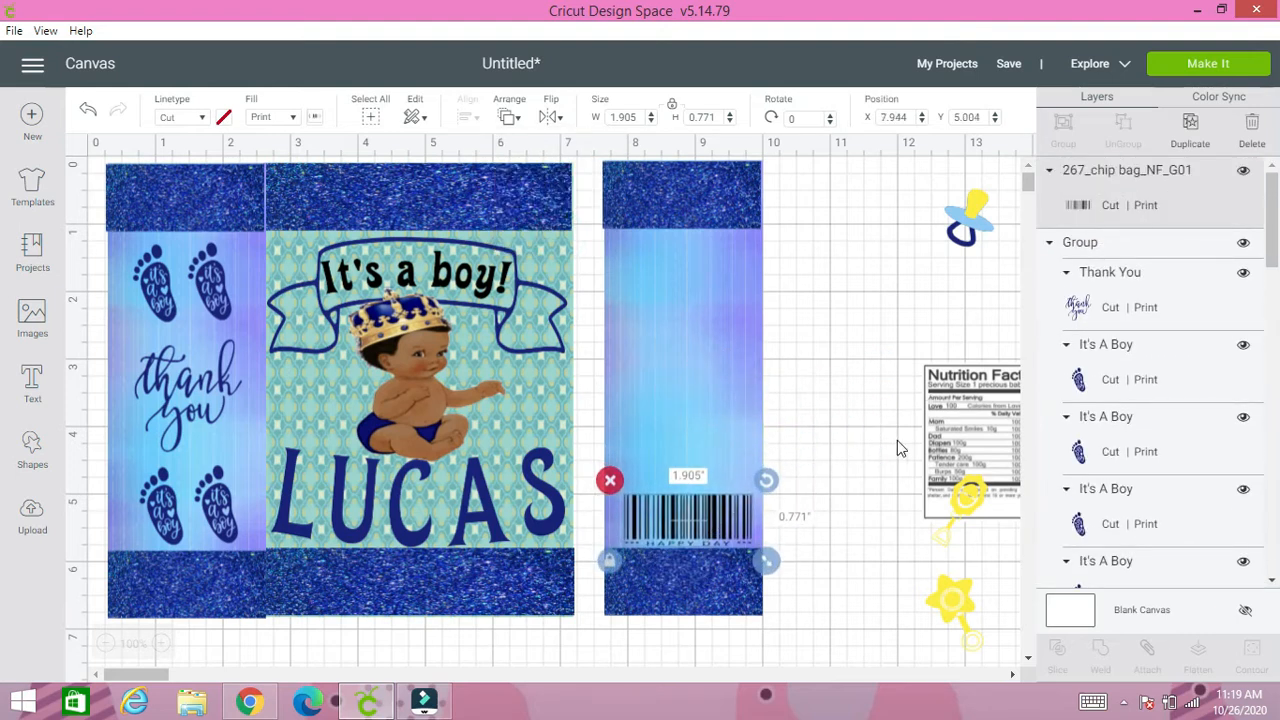
- Bring the Nutrition Facts label to the front and place it on the upper blue area of the strip at about X 8.00, Y 1.16
click(975, 408)
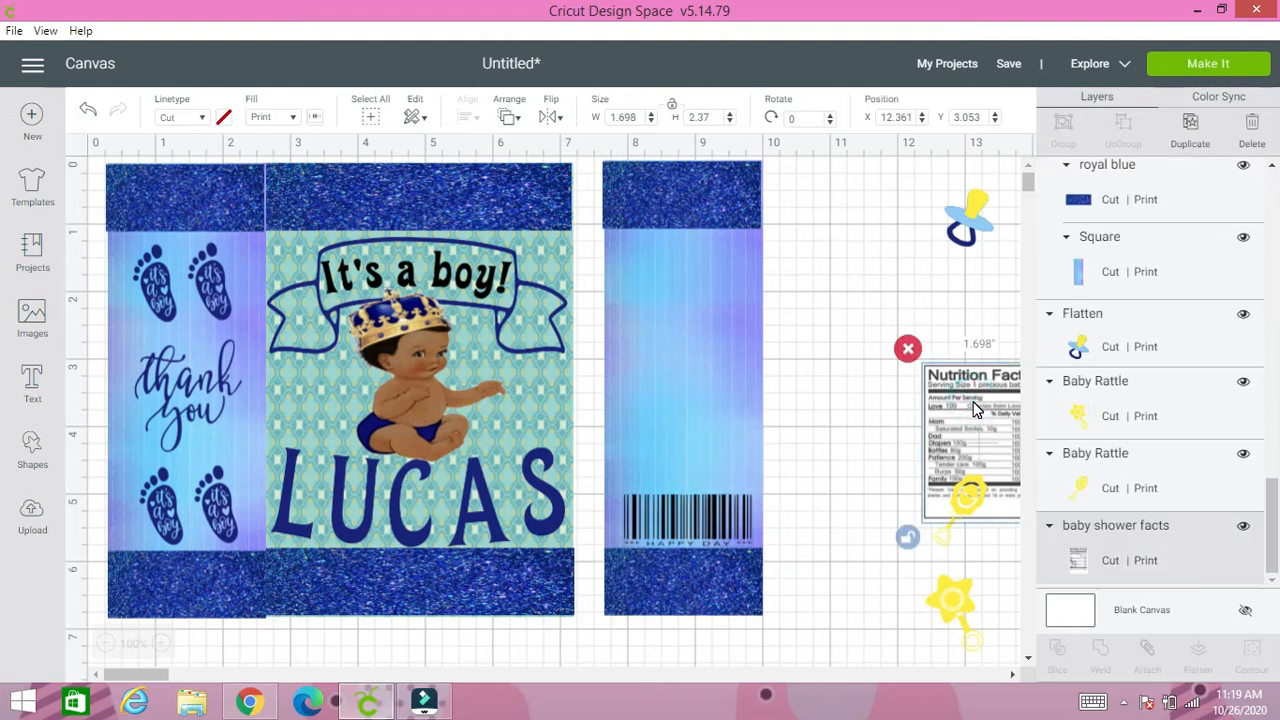
click(511, 118)
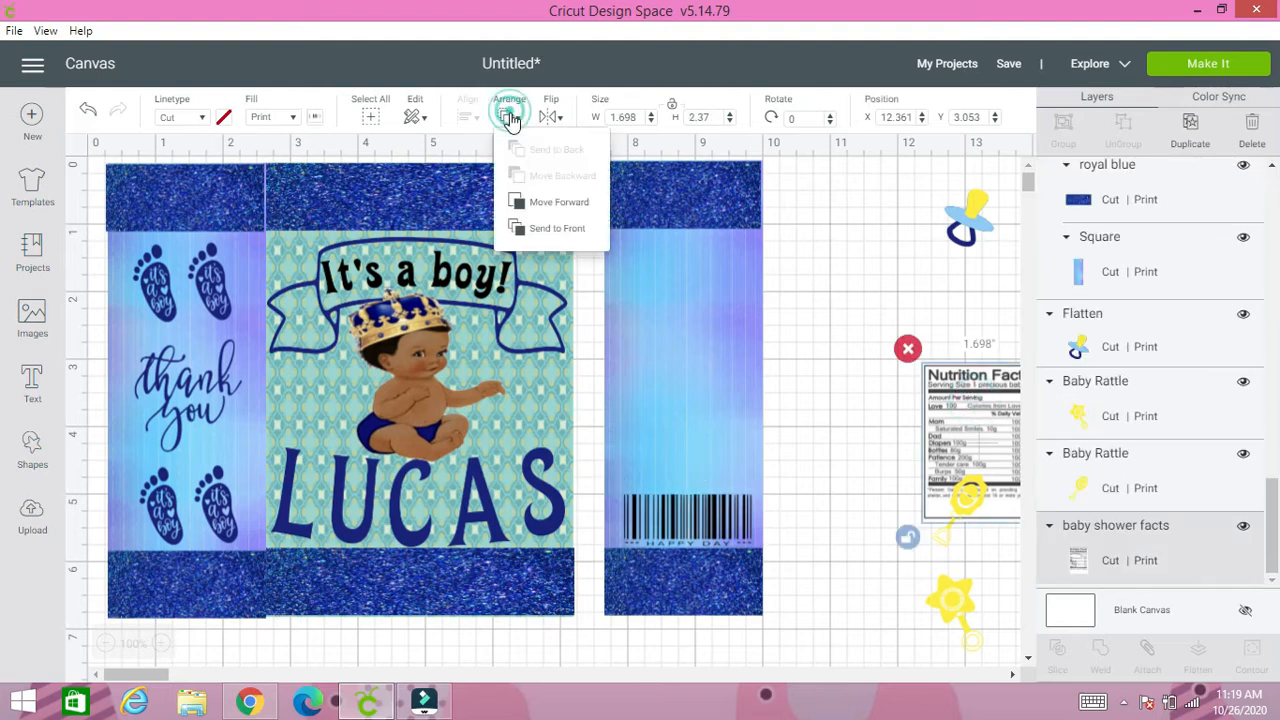
click(557, 229)
drag(950, 406, 657, 281)
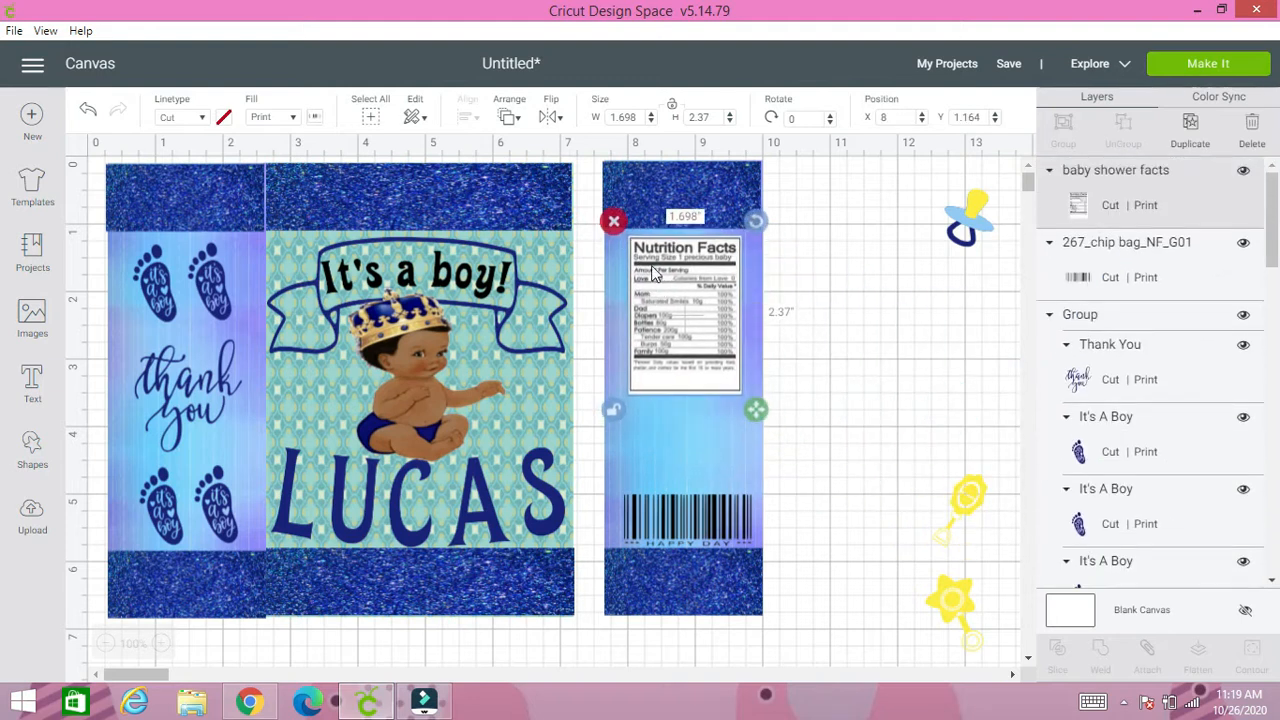
- Bring the pacifier to the front and place it between the Nutrition Facts label and the barcode at about X 8.55, Y 3.66
click(963, 236)
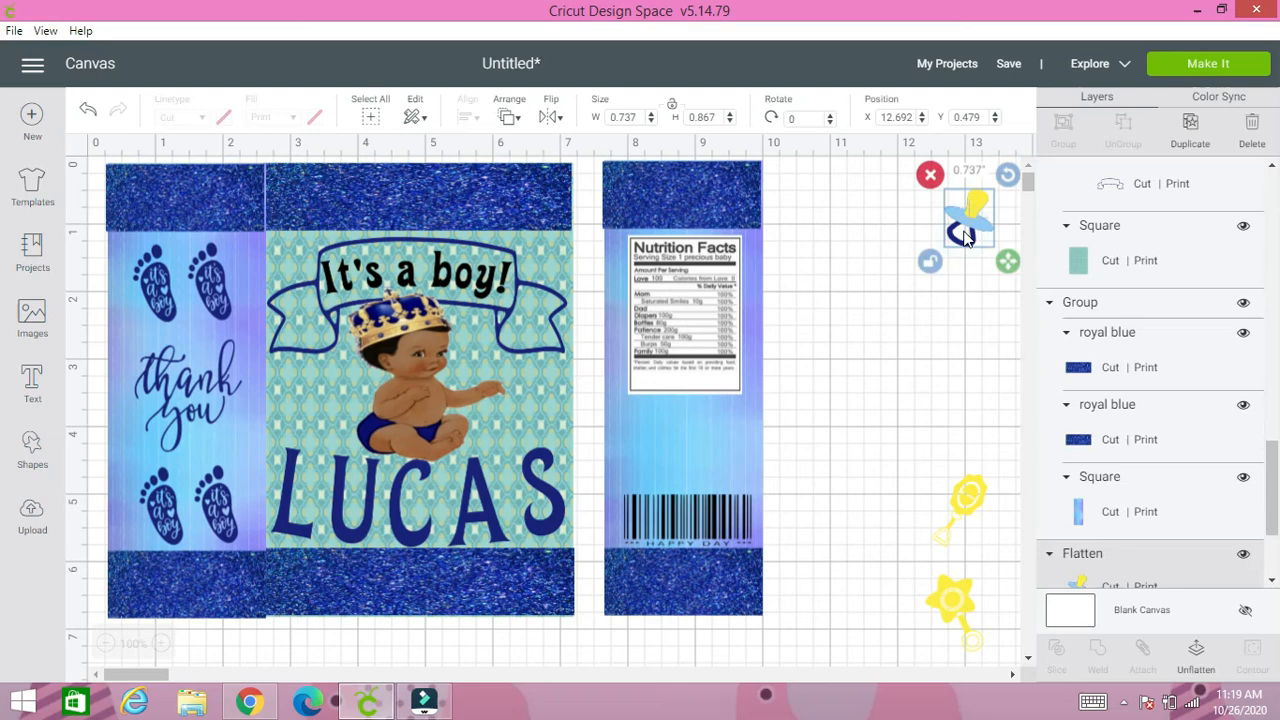
click(505, 117)
click(530, 224)
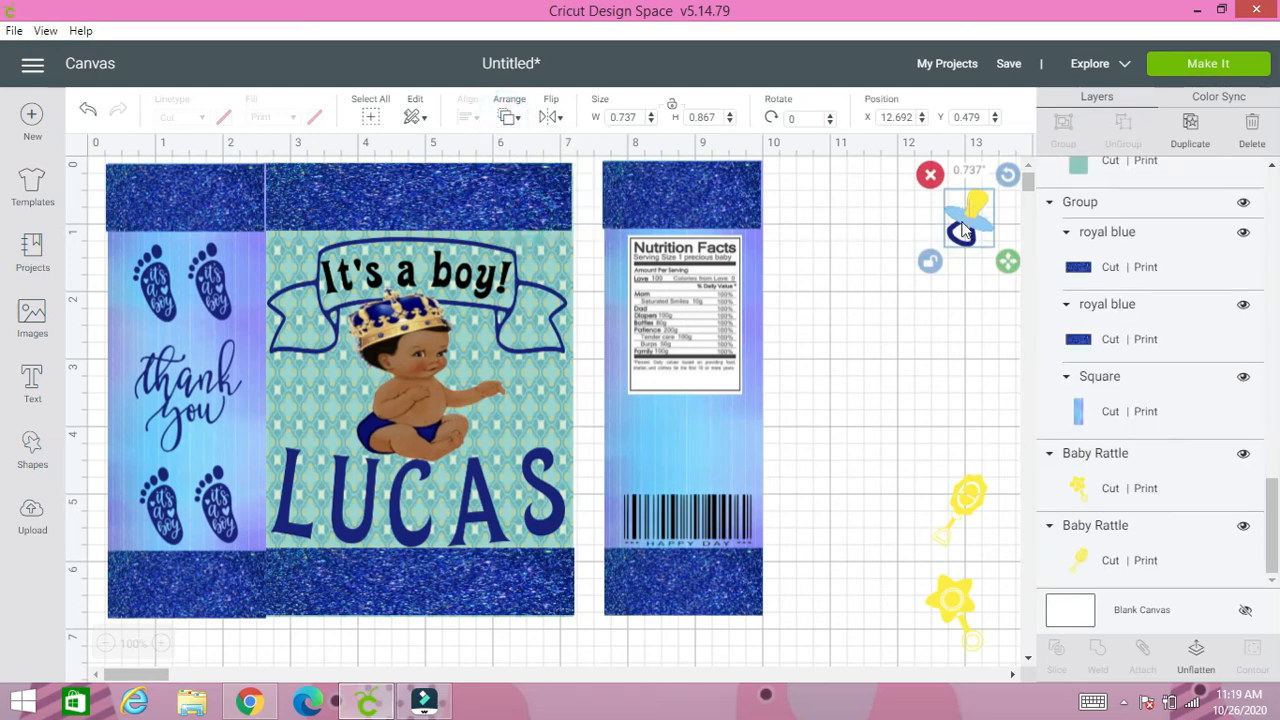
drag(963, 230, 680, 436)
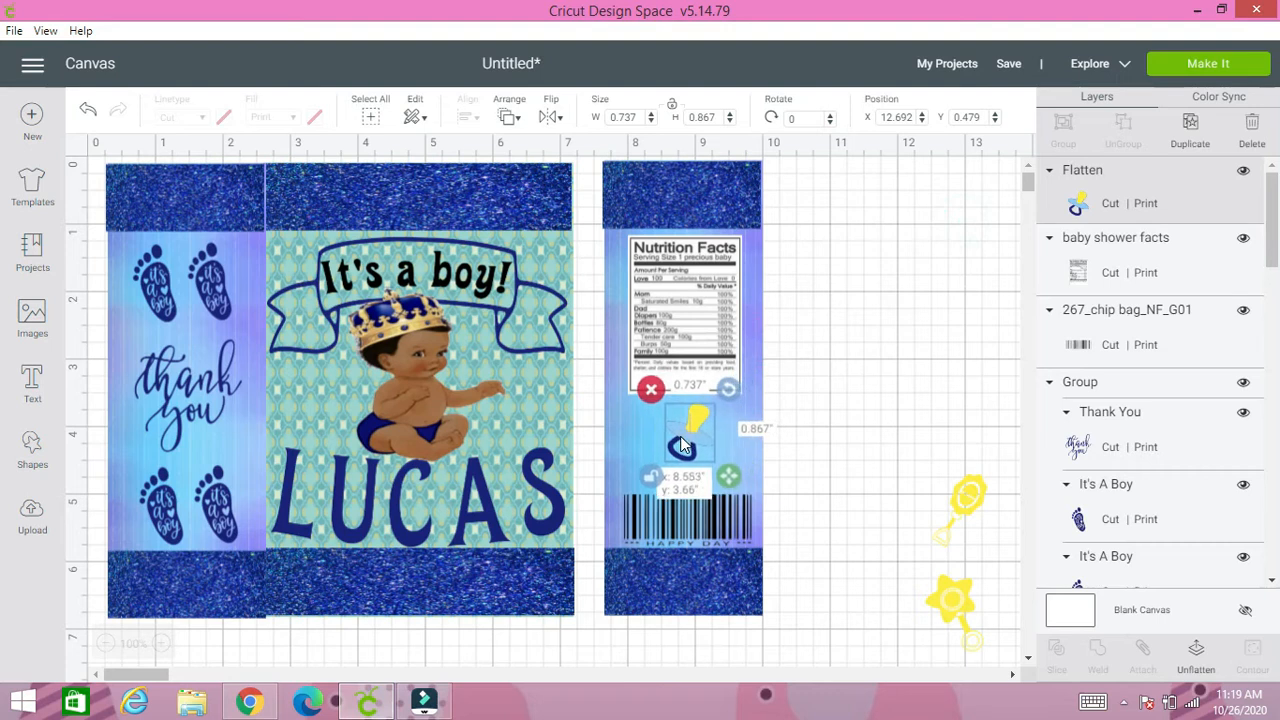
- Bring both yellow rattles to the front and place them on either side of the pacifier, the star rattle at about X 7.72, Y 3.60
click(957, 505)
click(508, 117)
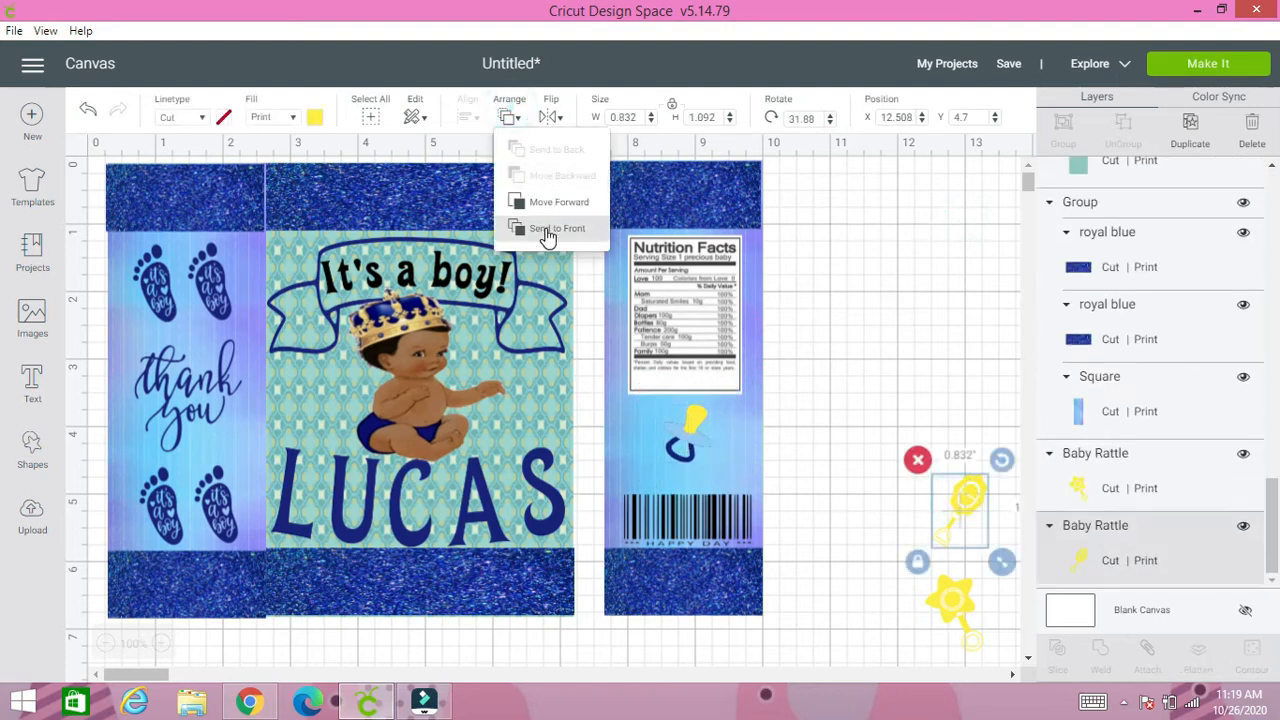
click(547, 229)
drag(966, 500, 742, 440)
click(950, 598)
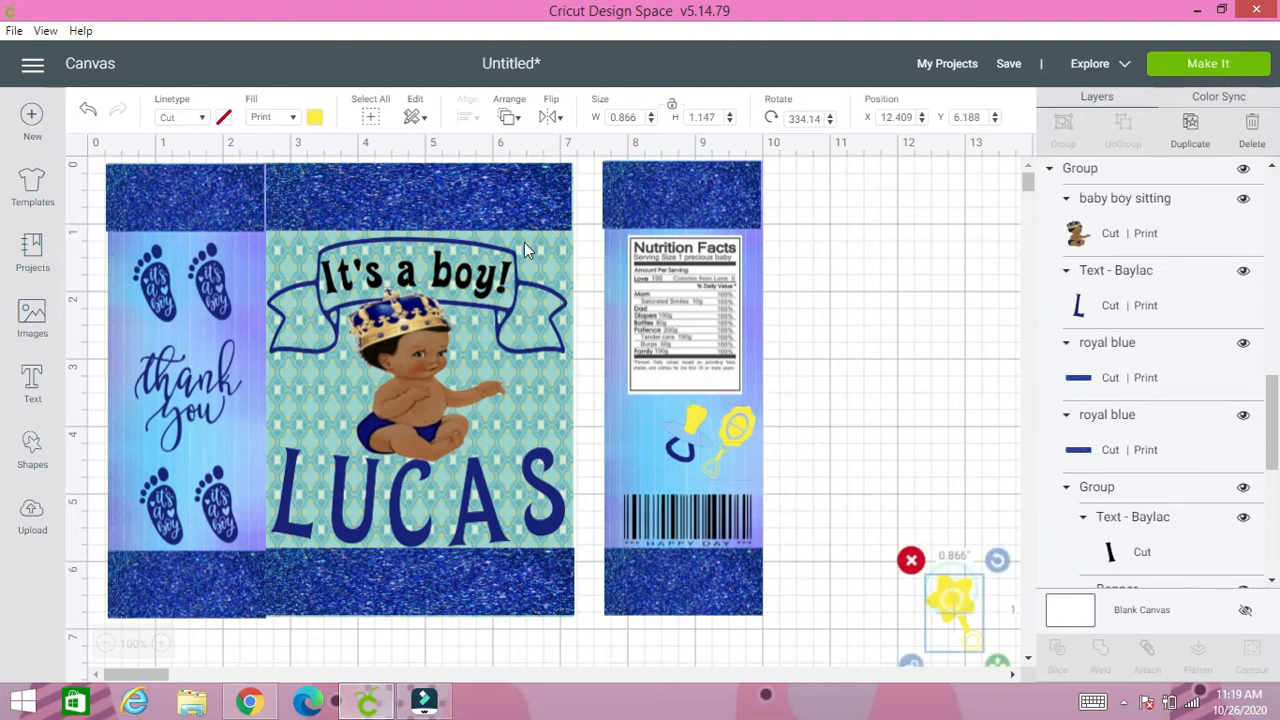
click(512, 116)
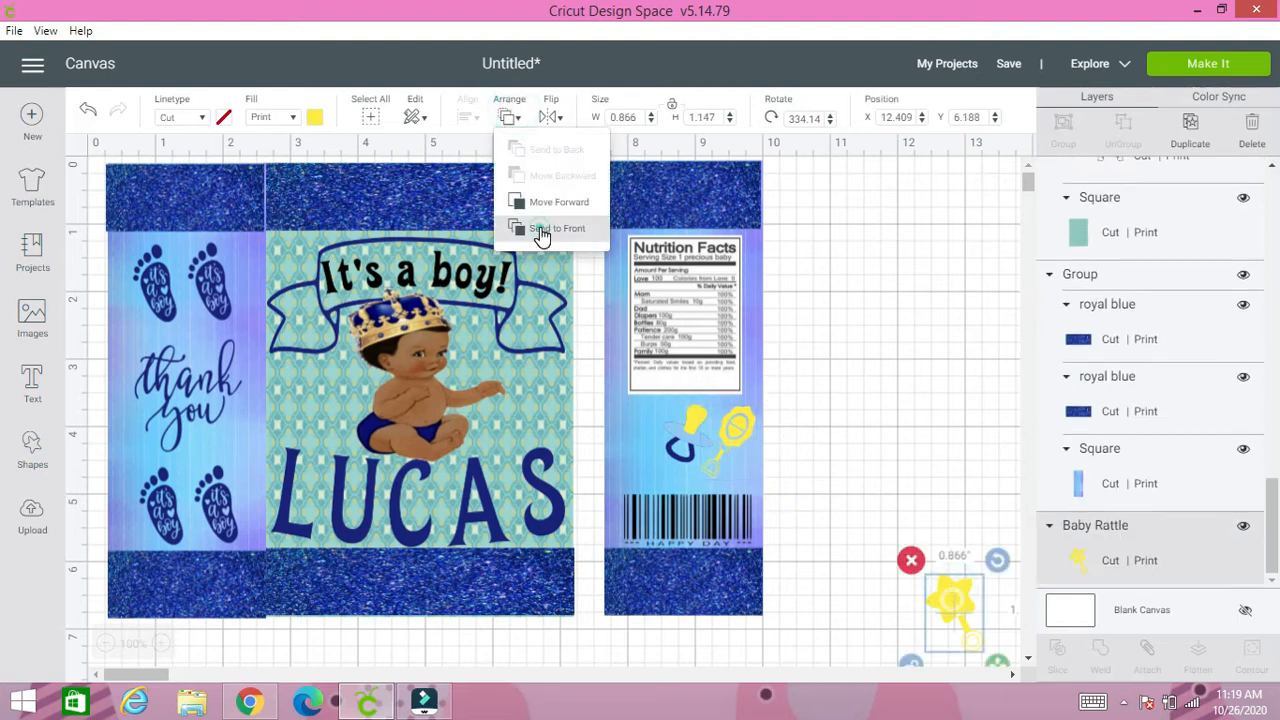
click(541, 230)
drag(925, 585, 616, 406)
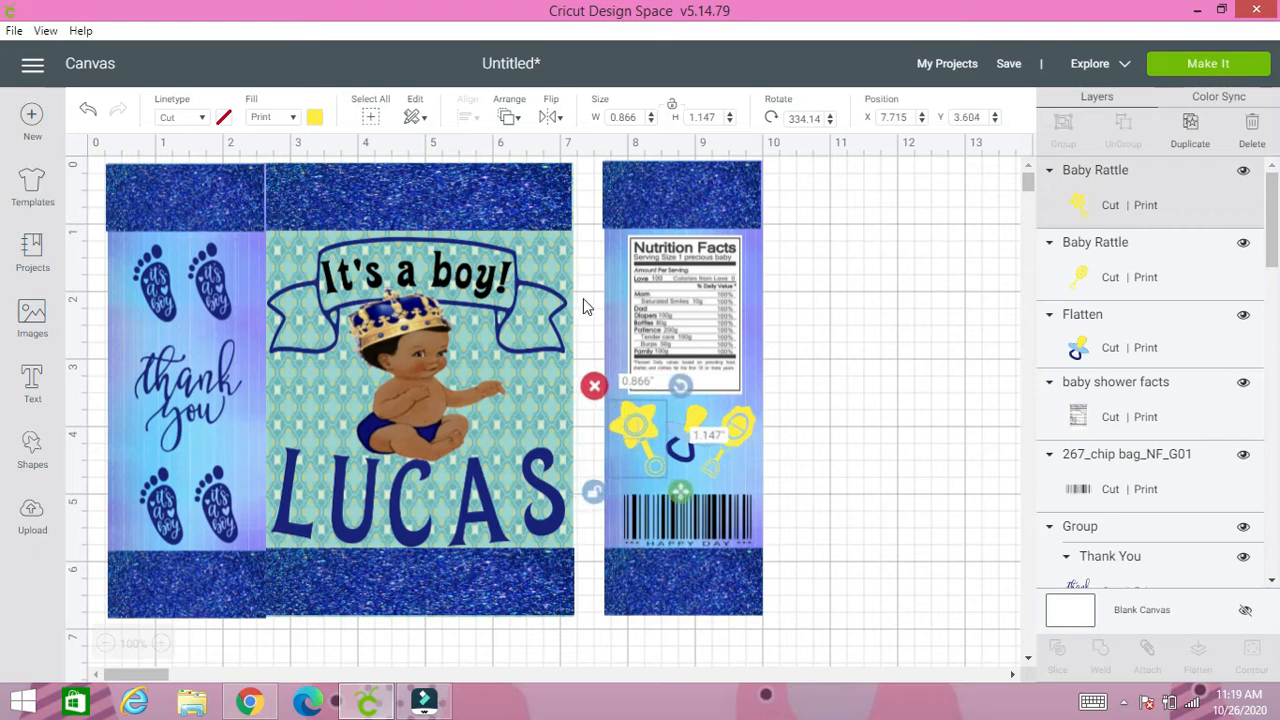
- Group the strip with its label, barcode and baby graphics, and join it to the front panel's right edge at about X 7.18, Y 0.08
click(592, 182)
drag(591, 166, 787, 608)
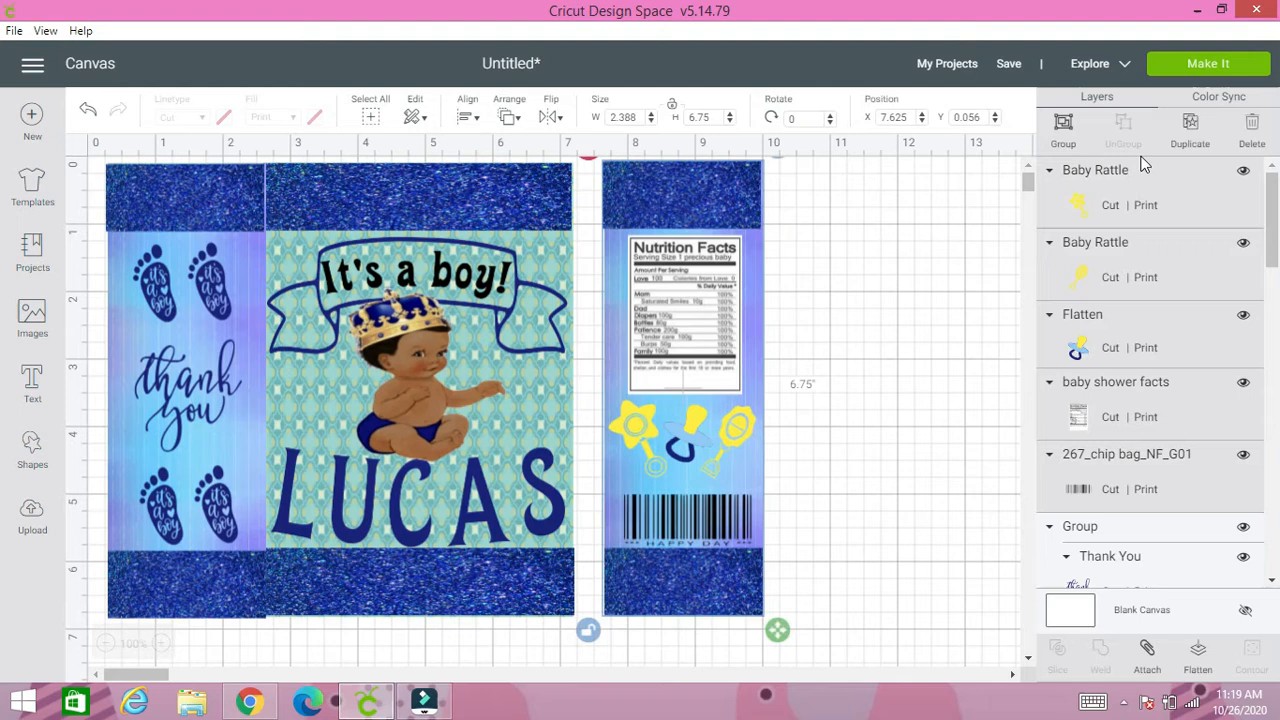
click(1064, 127)
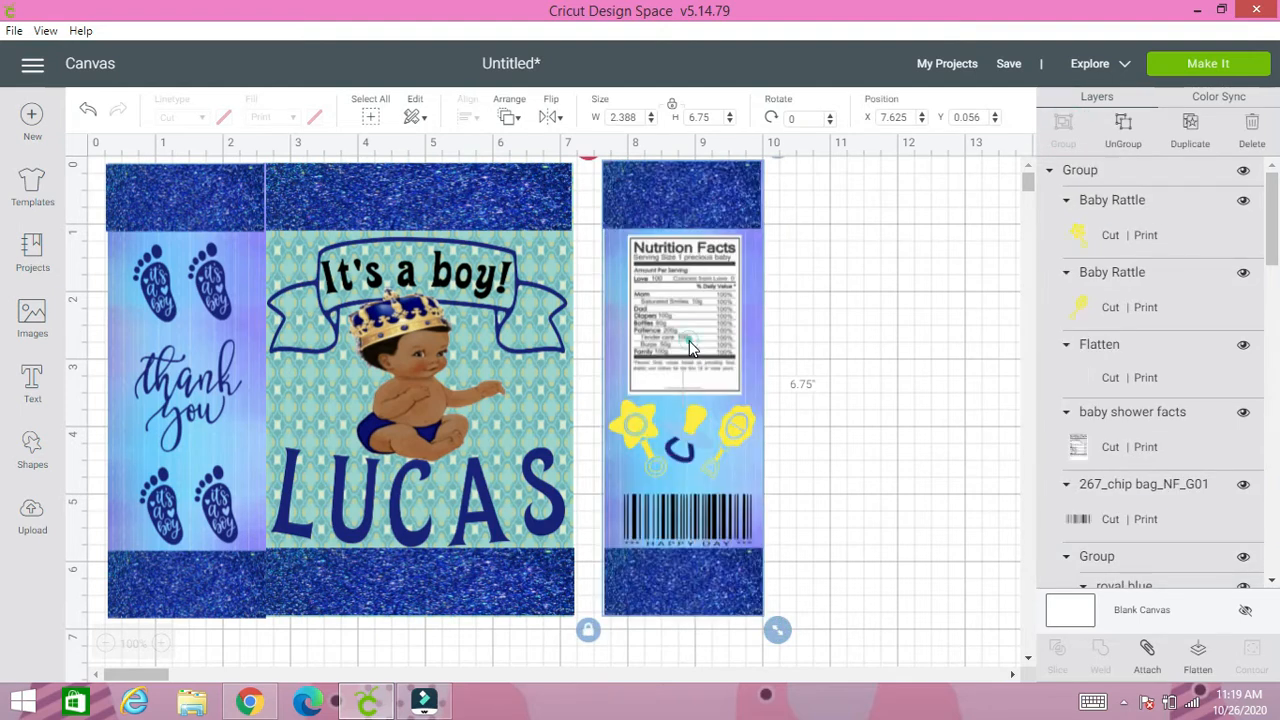
drag(688, 348, 655, 342)
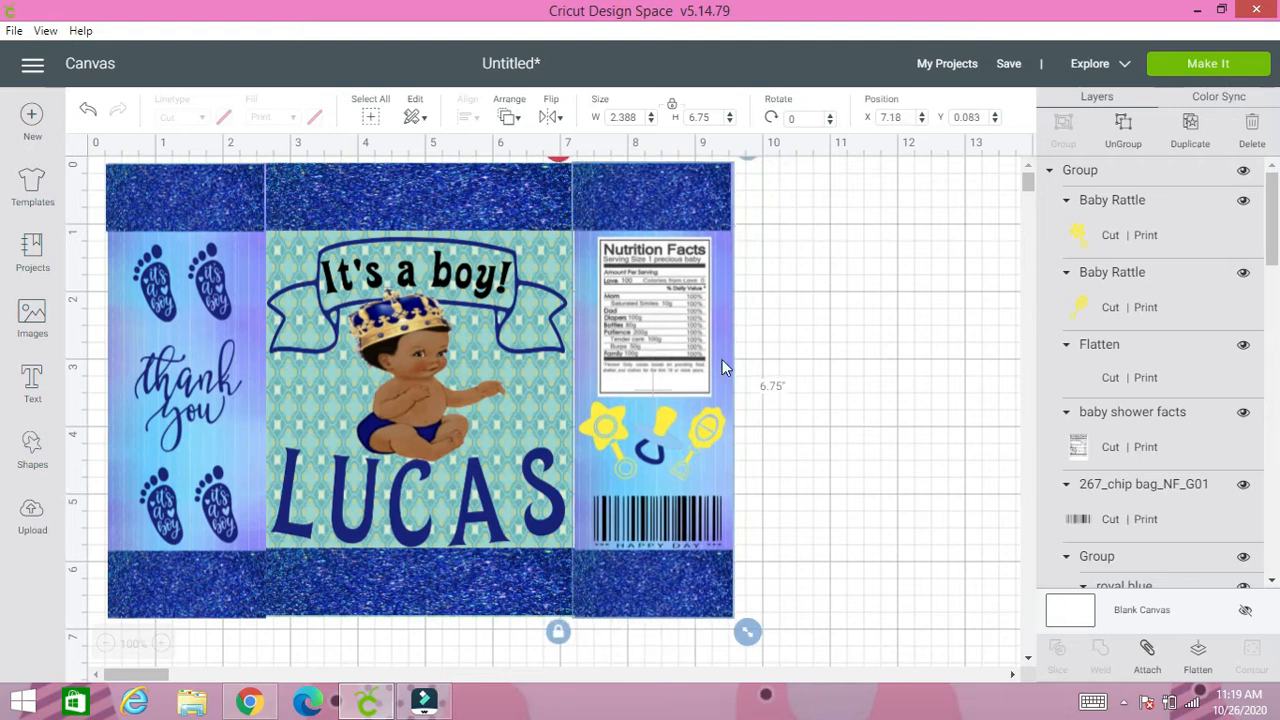
click(791, 380)
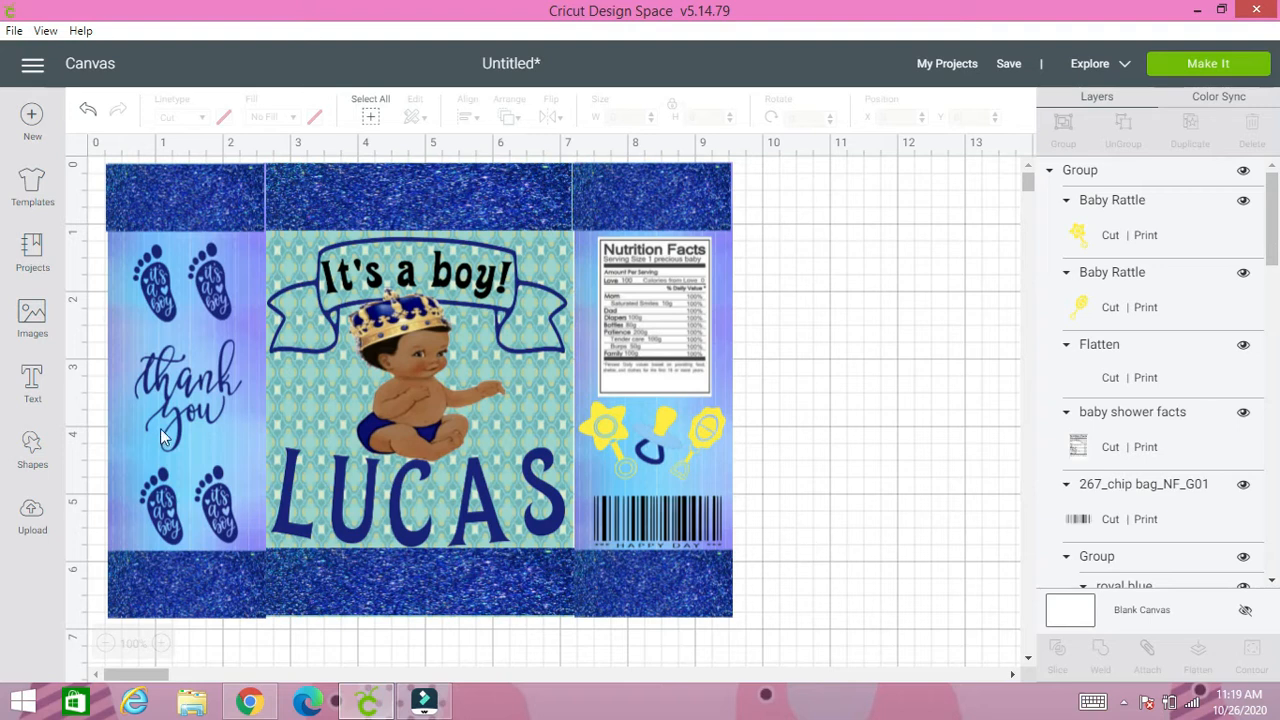
- Realign the three panels, nudging the left strip to about X 0.28, Y 0.07, the right strip to about X 7.22, Y 0.06, and the front panel between them
click(209, 566)
drag(203, 572, 204, 571)
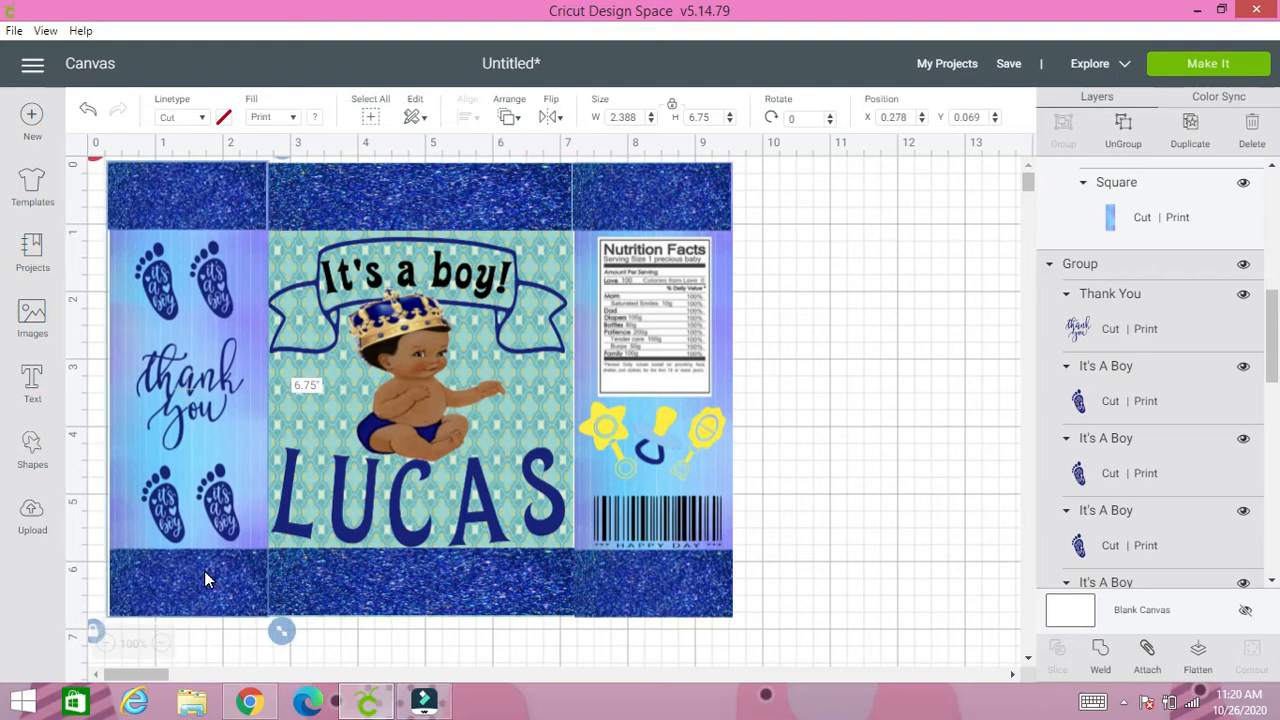
drag(608, 614, 615, 615)
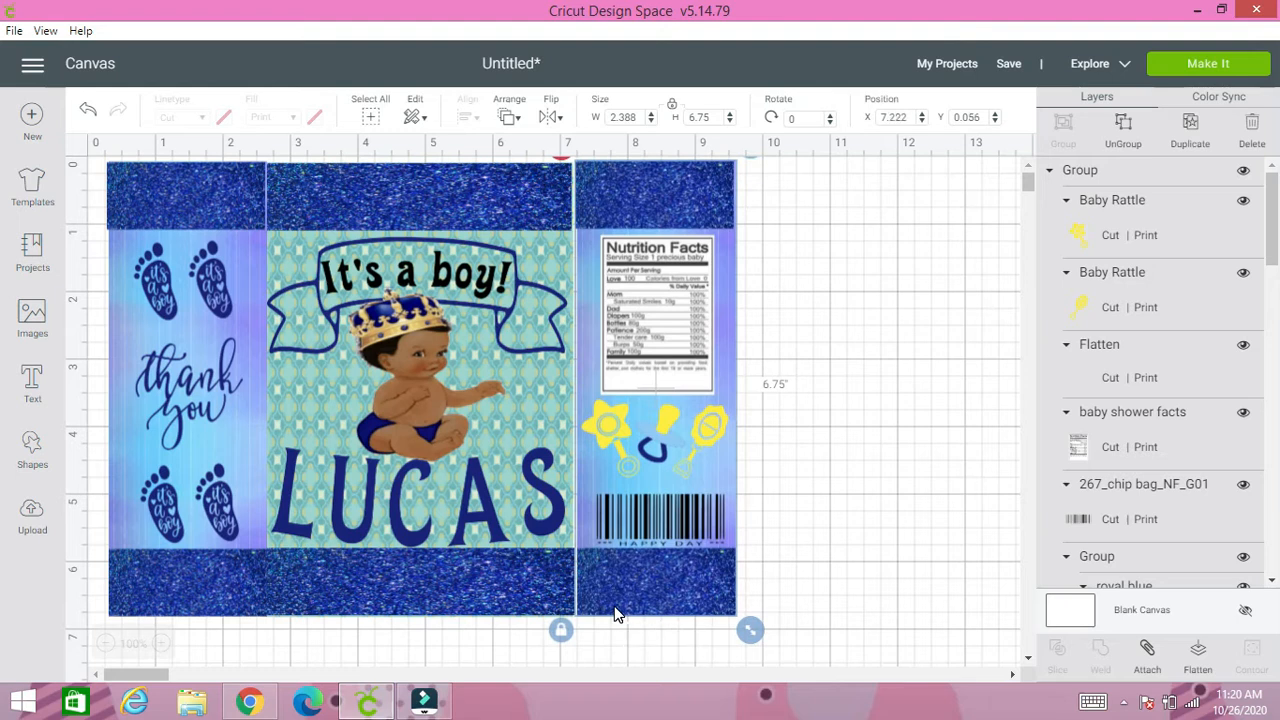
drag(443, 596, 446, 603)
click(808, 566)
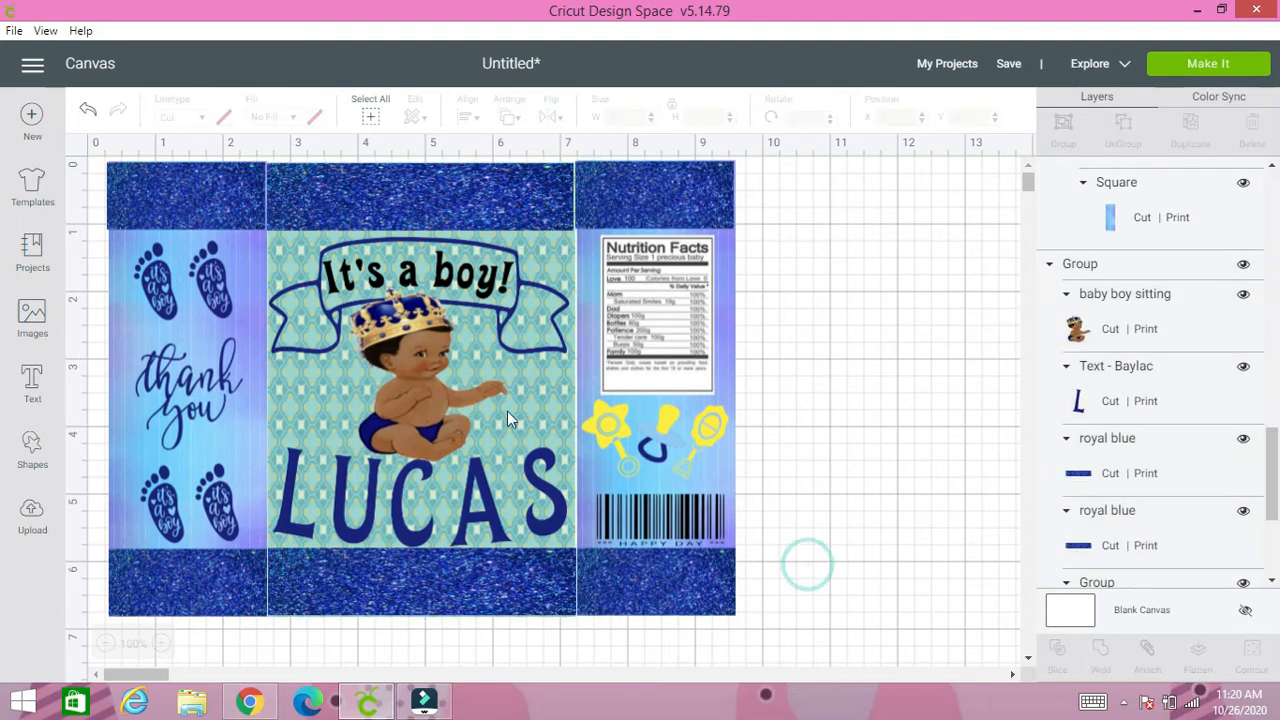
- Flatten all three panels into one printable image and resize it, with proportions unlocked, to 9.25 in wide by 6.75 in high; relock the proportions
drag(93, 162, 829, 614)
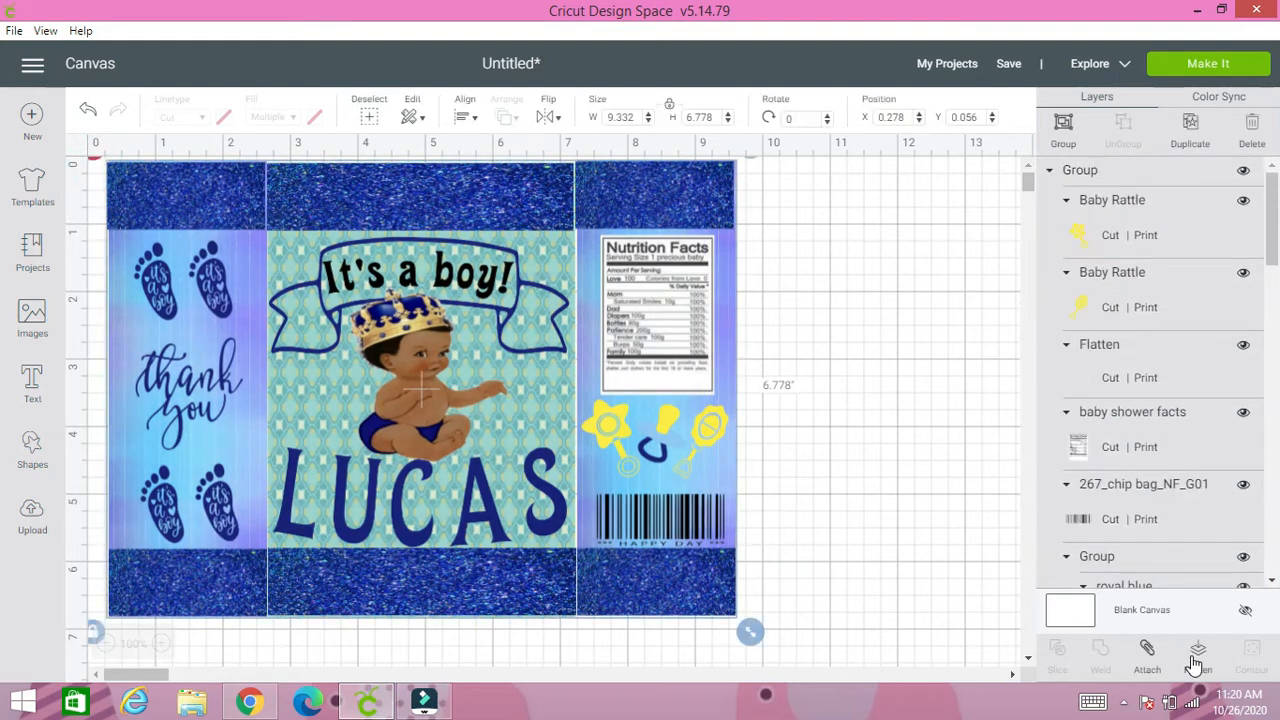
click(1194, 658)
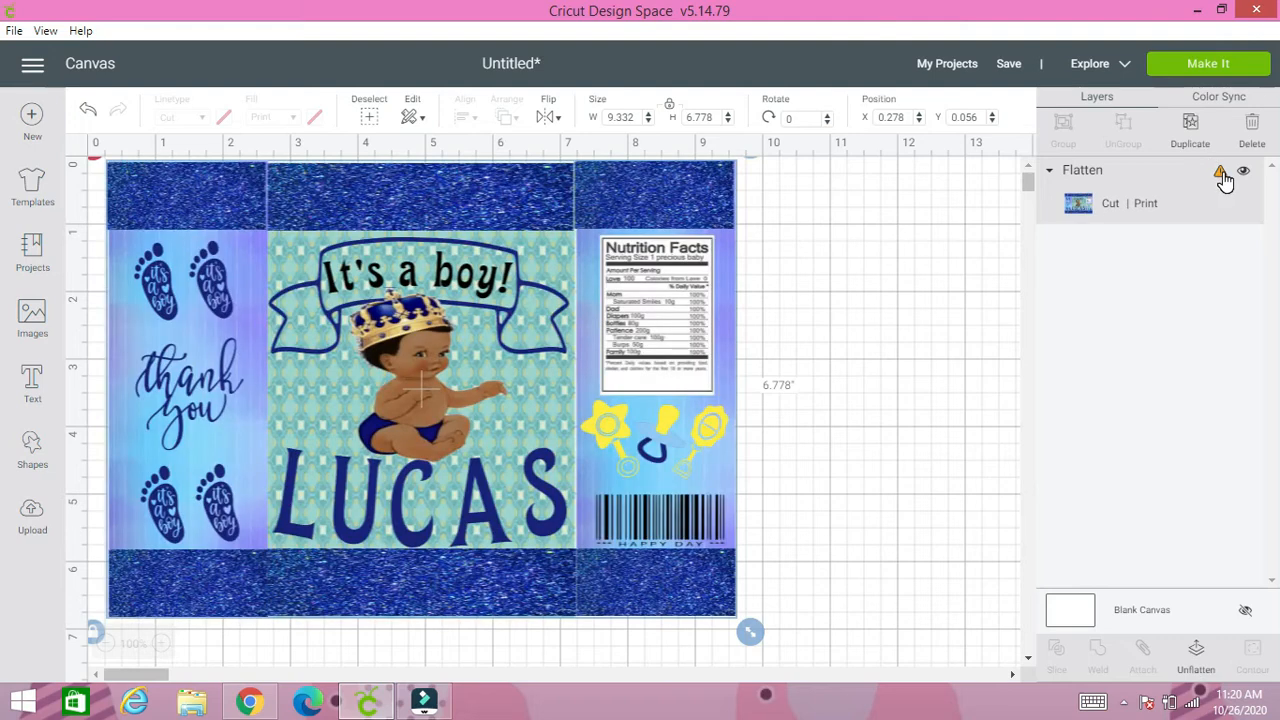
mouse_move(1224, 178)
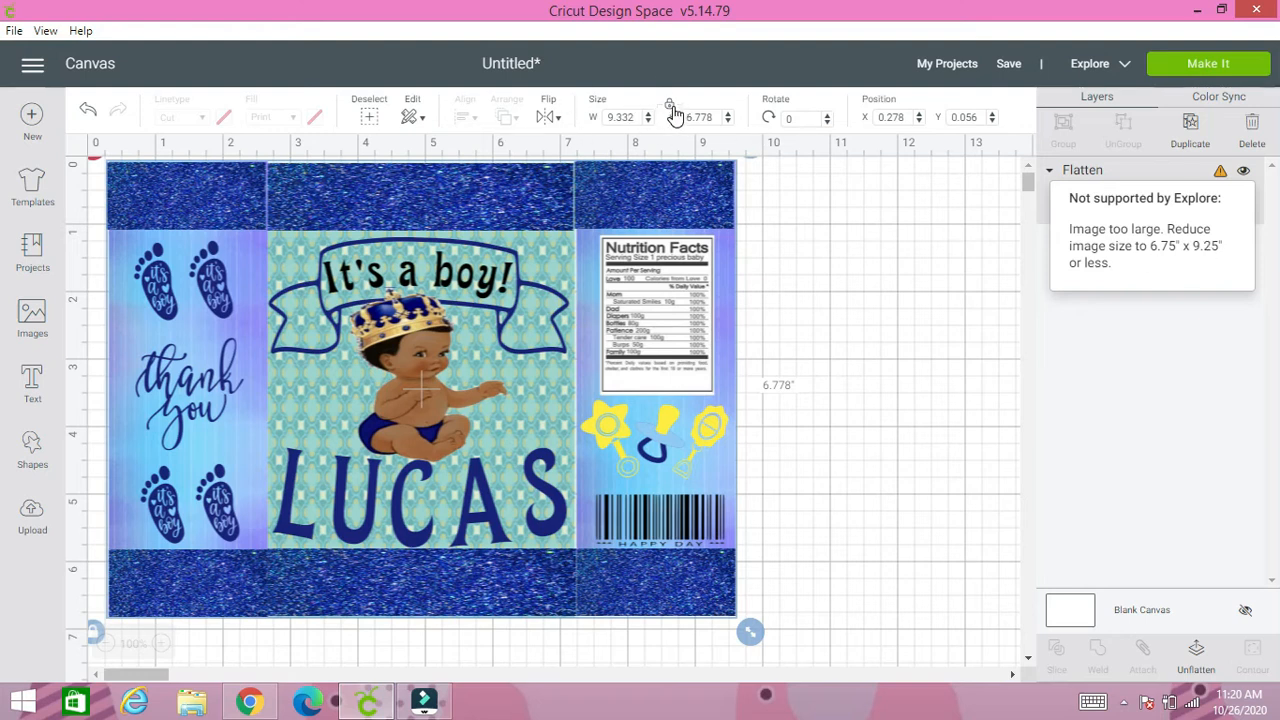
click(670, 106)
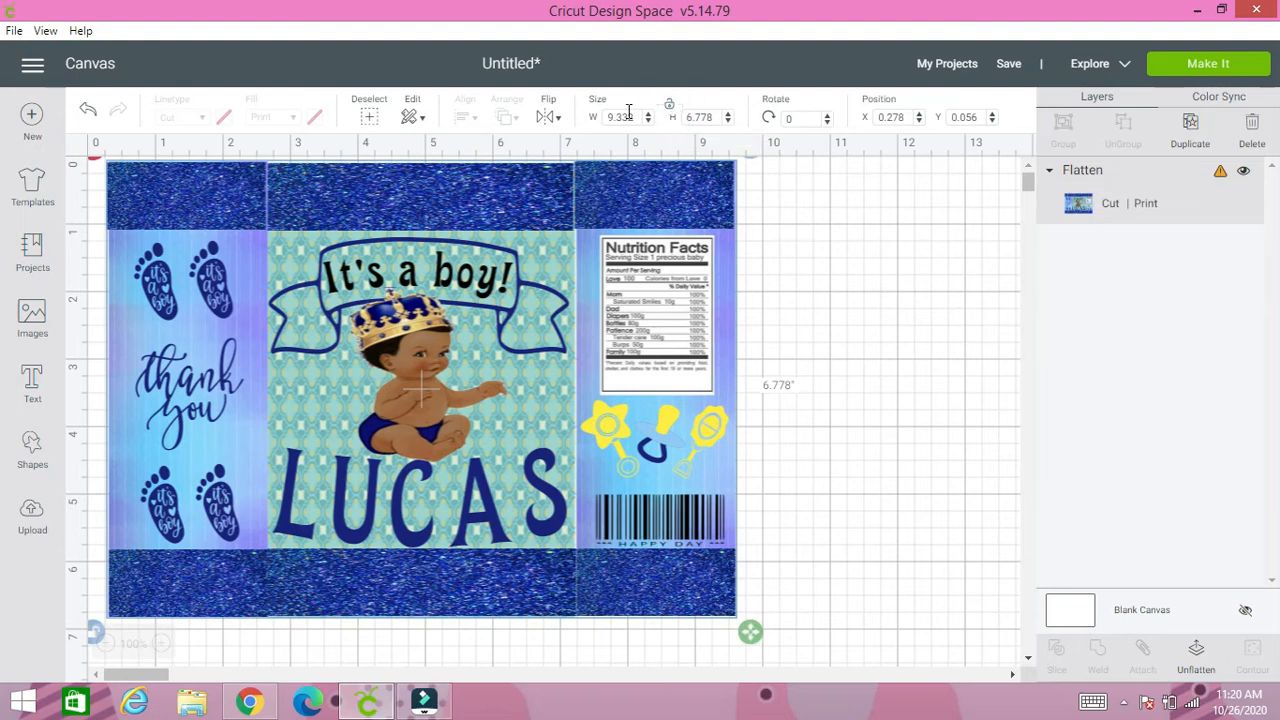
double_click(630, 117)
text(9.25)
key(Return)
double_click(697, 117)
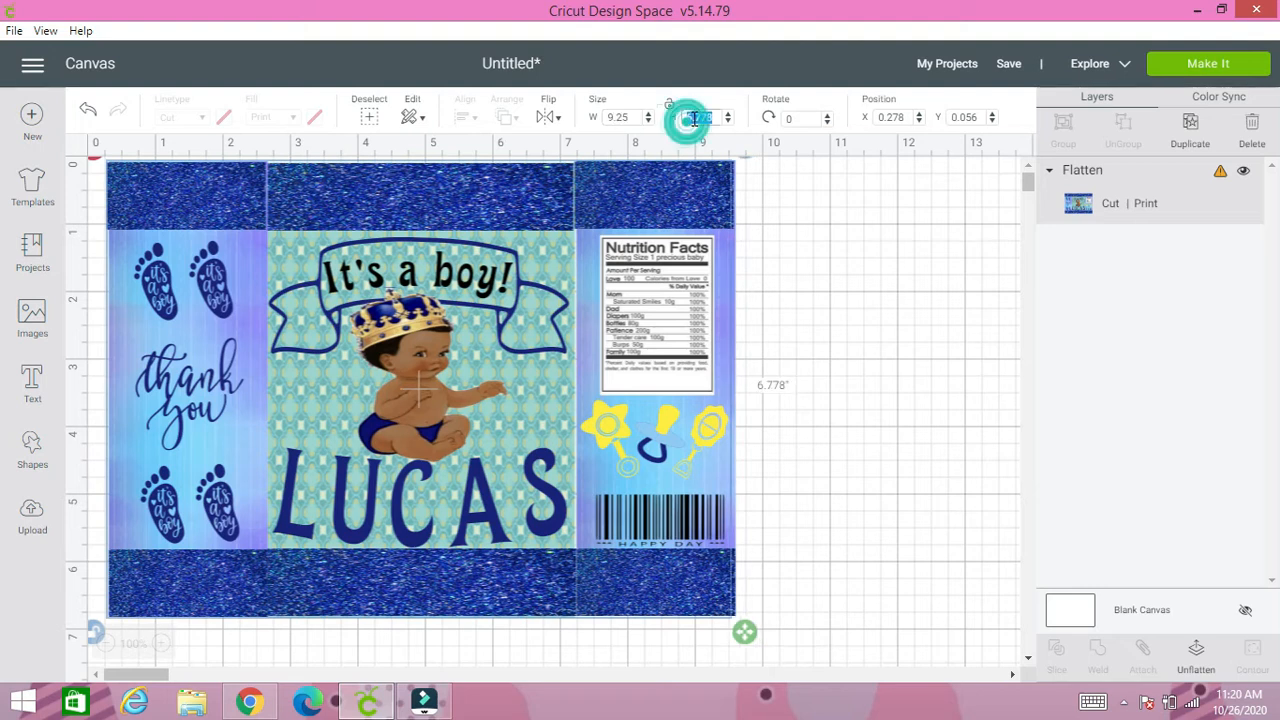
text(6.75)
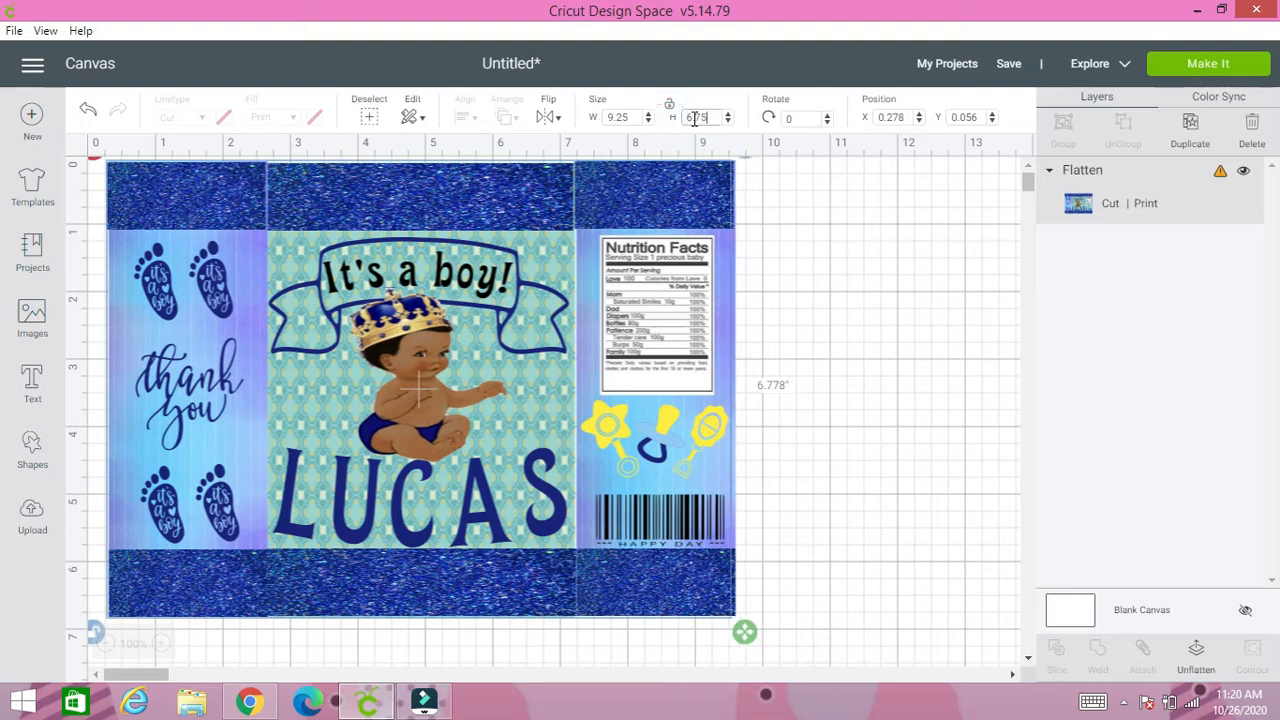
key(Return)
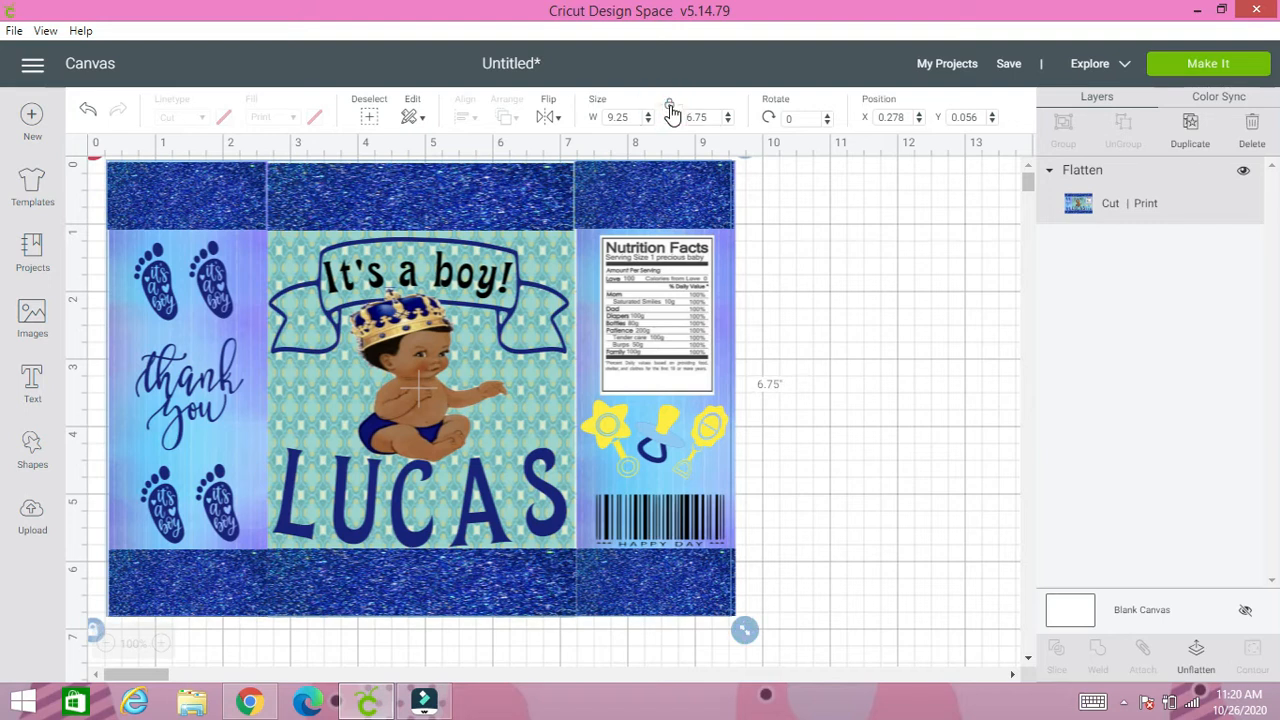
click(670, 107)
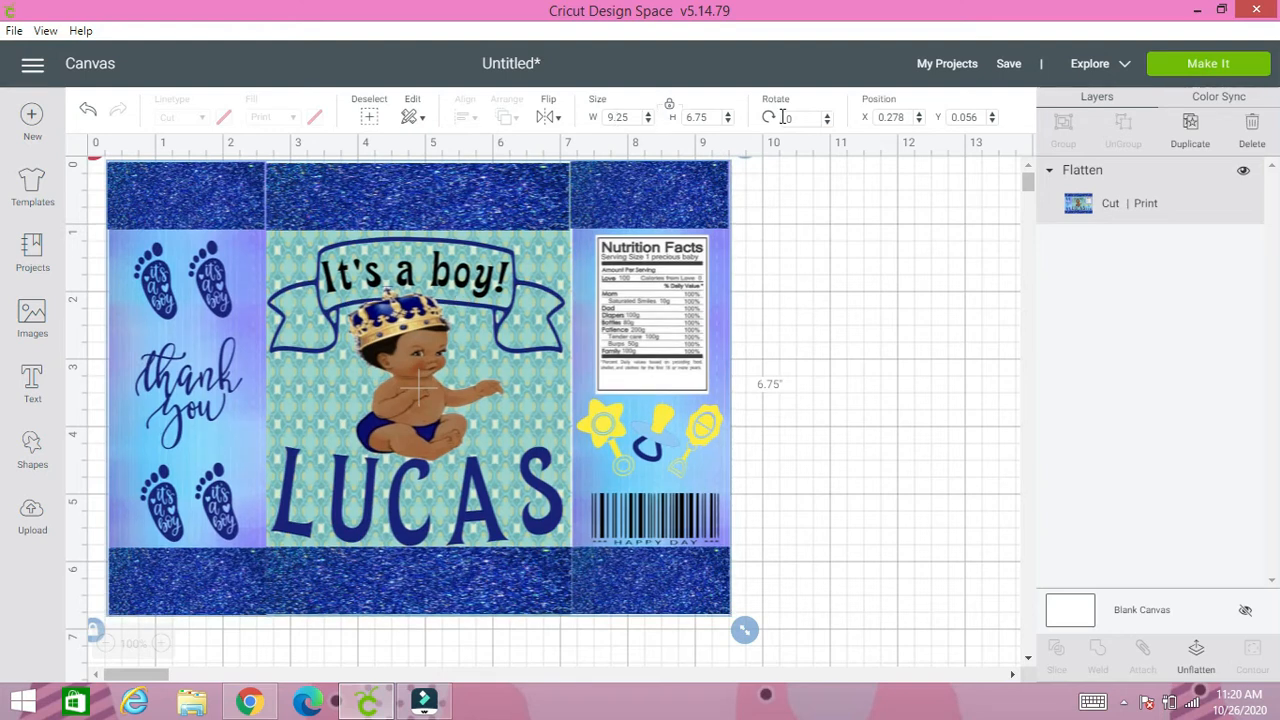
- Set the flattened chip bag's position to X 9.25, Y 6.75
double_click(914, 120)
text(9.25)
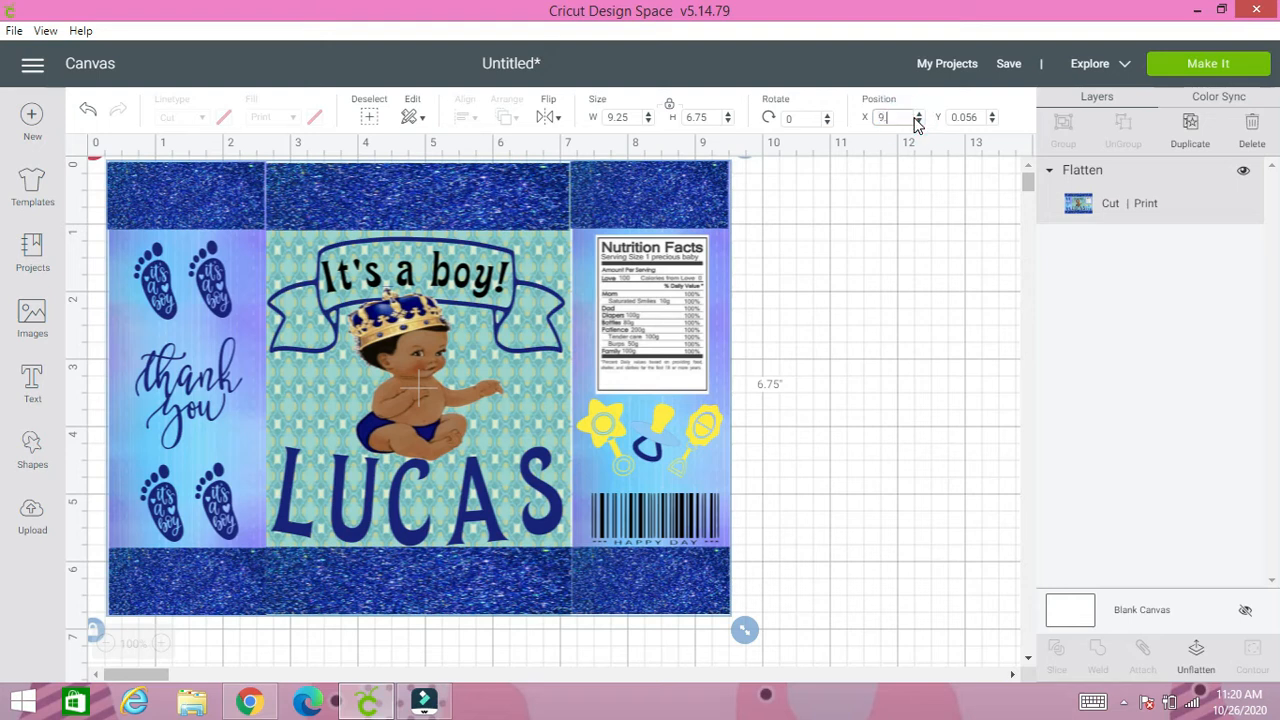
double_click(962, 117)
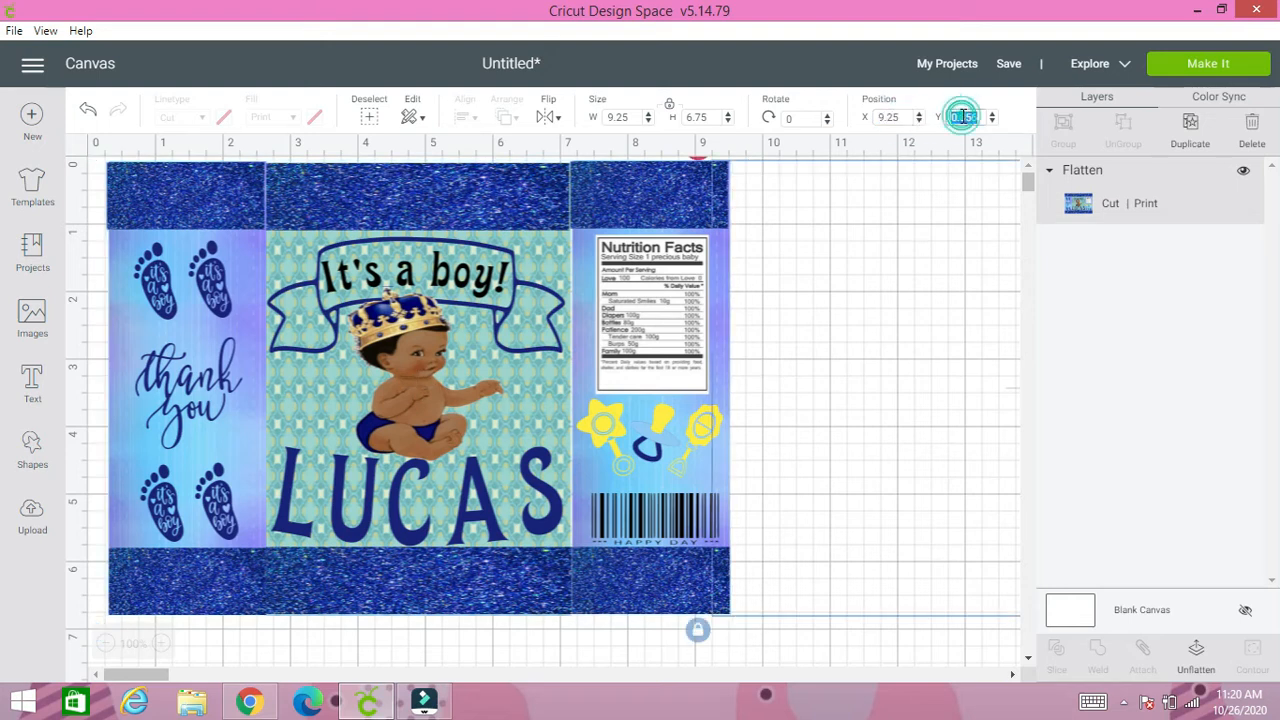
text(6.15)
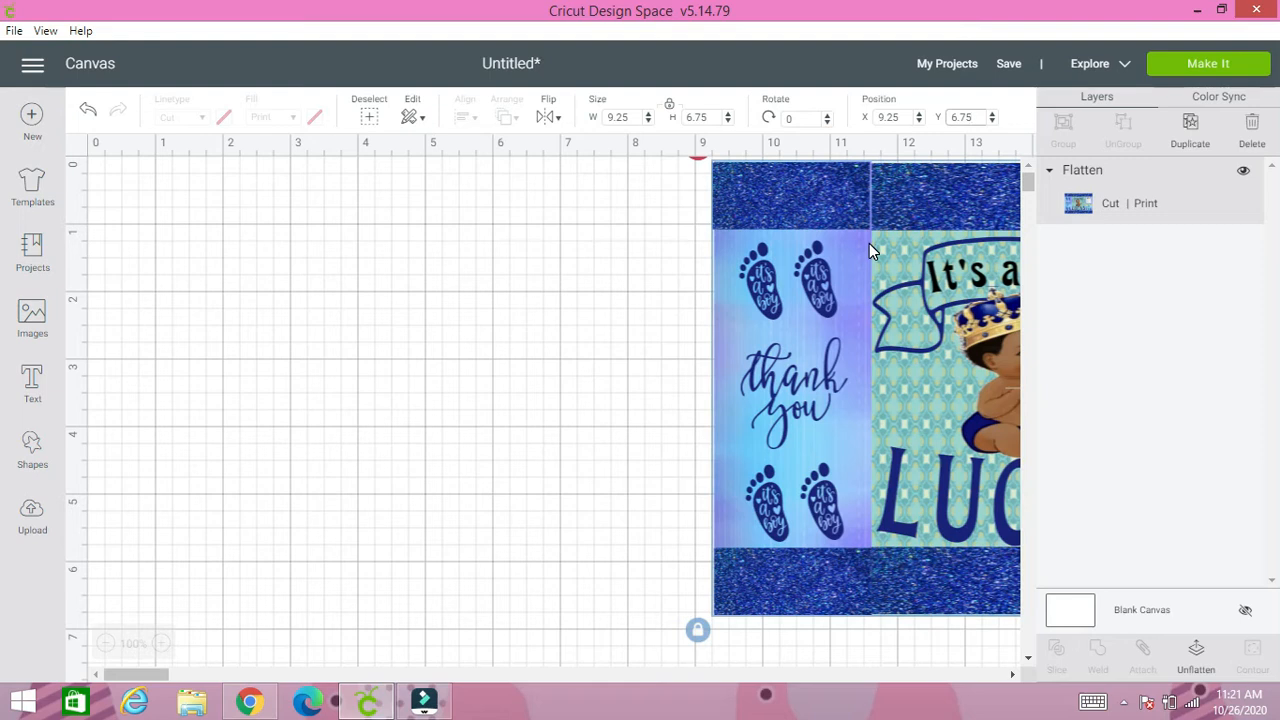
- Prepare the project for making, check the chip bag's layout on the letter-size mat preview, and continue to the print stage
click(1228, 62)
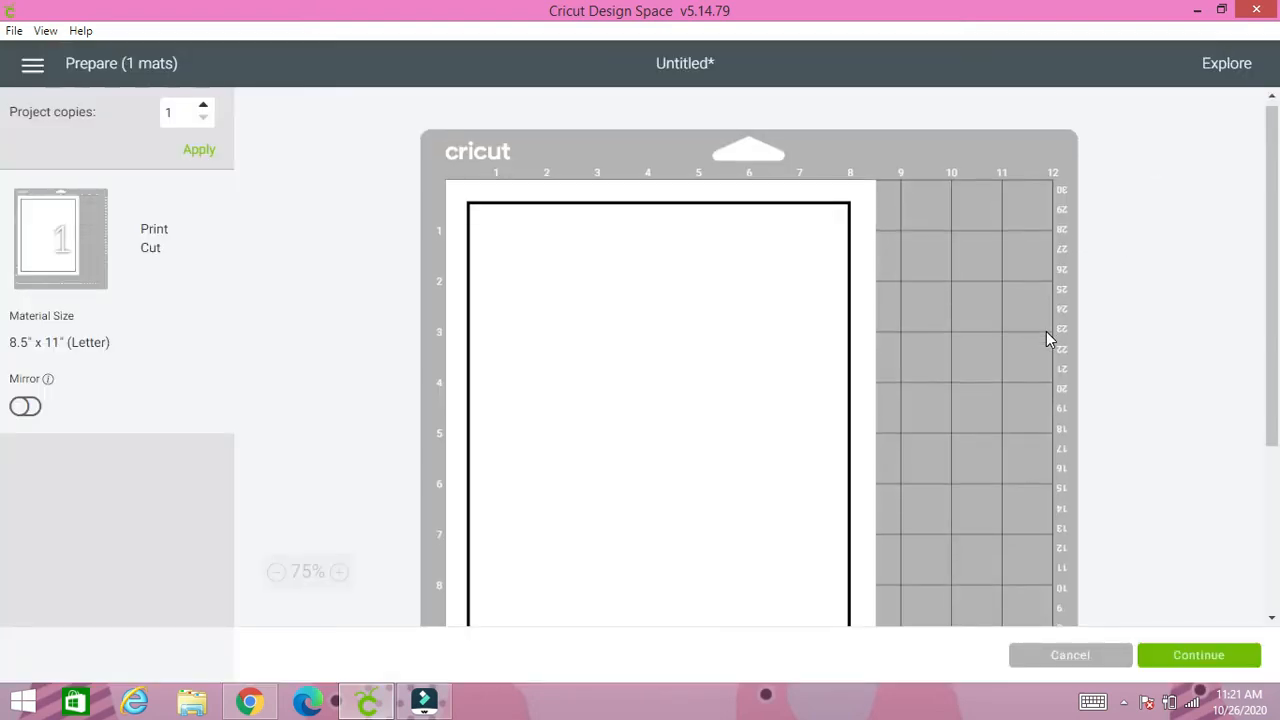
scroll(1046, 331, down, 3)
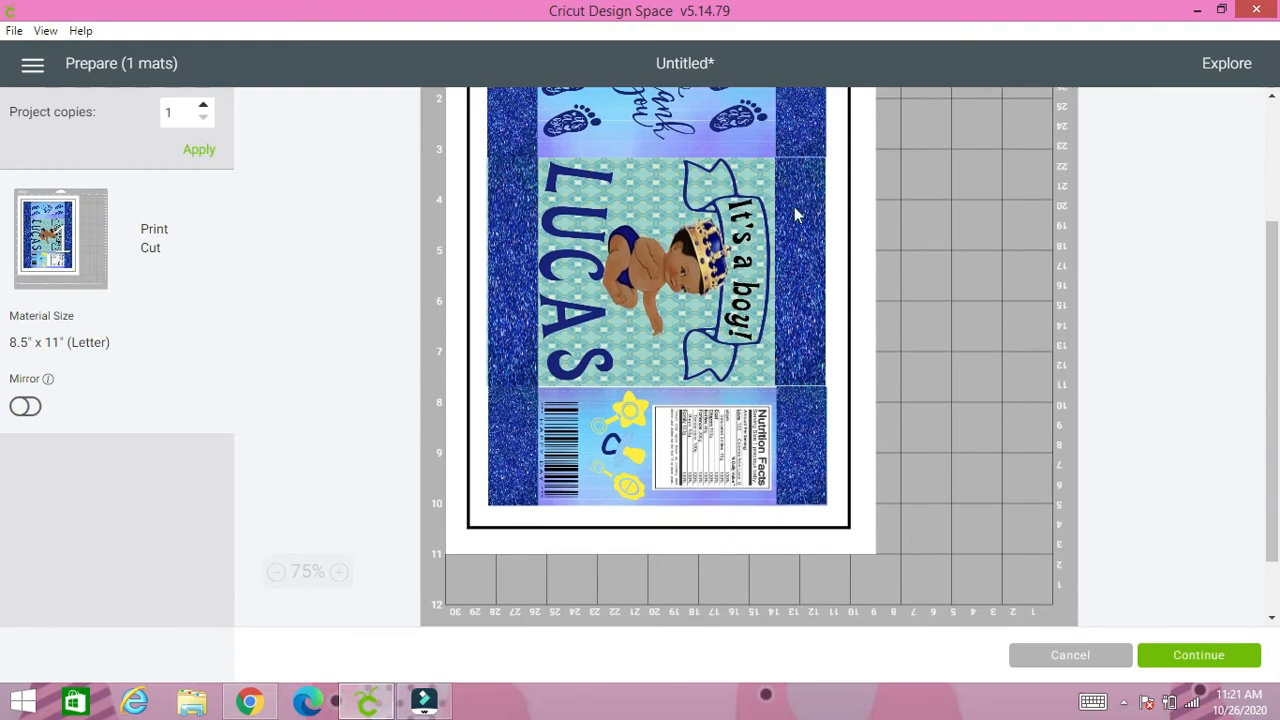
scroll(780, 250, up, 3)
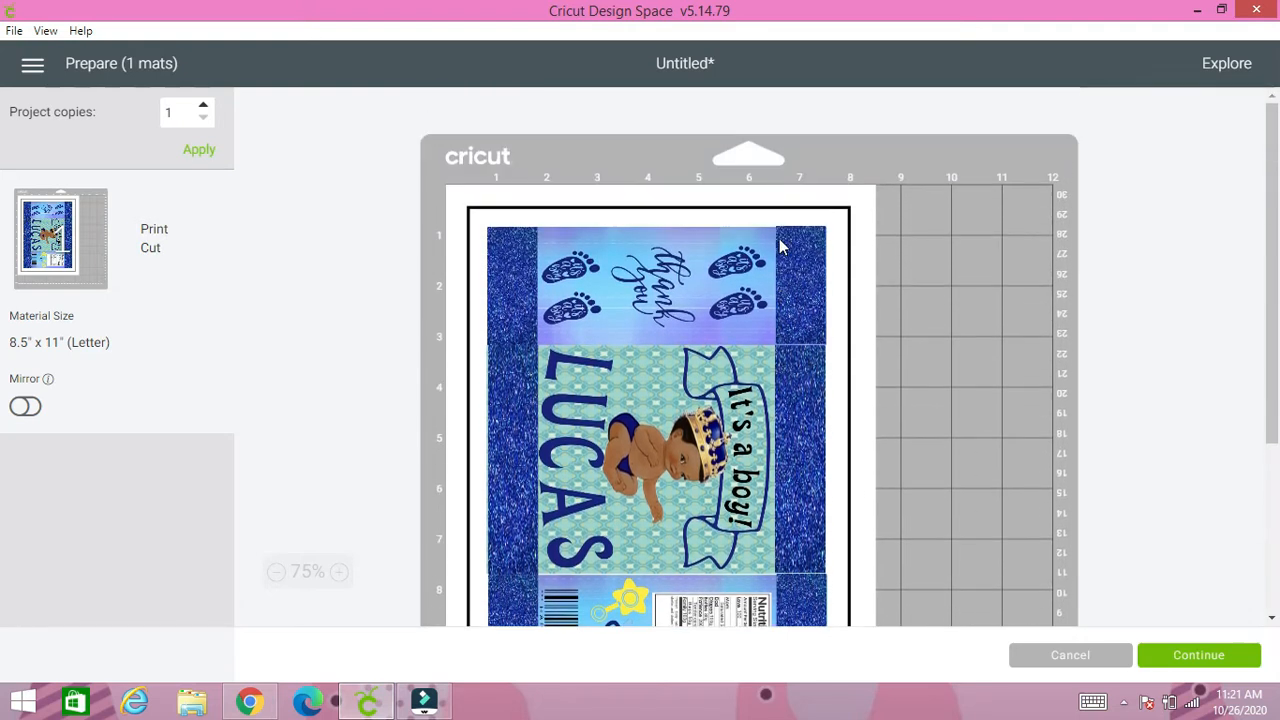
scroll(780, 250, down, 3)
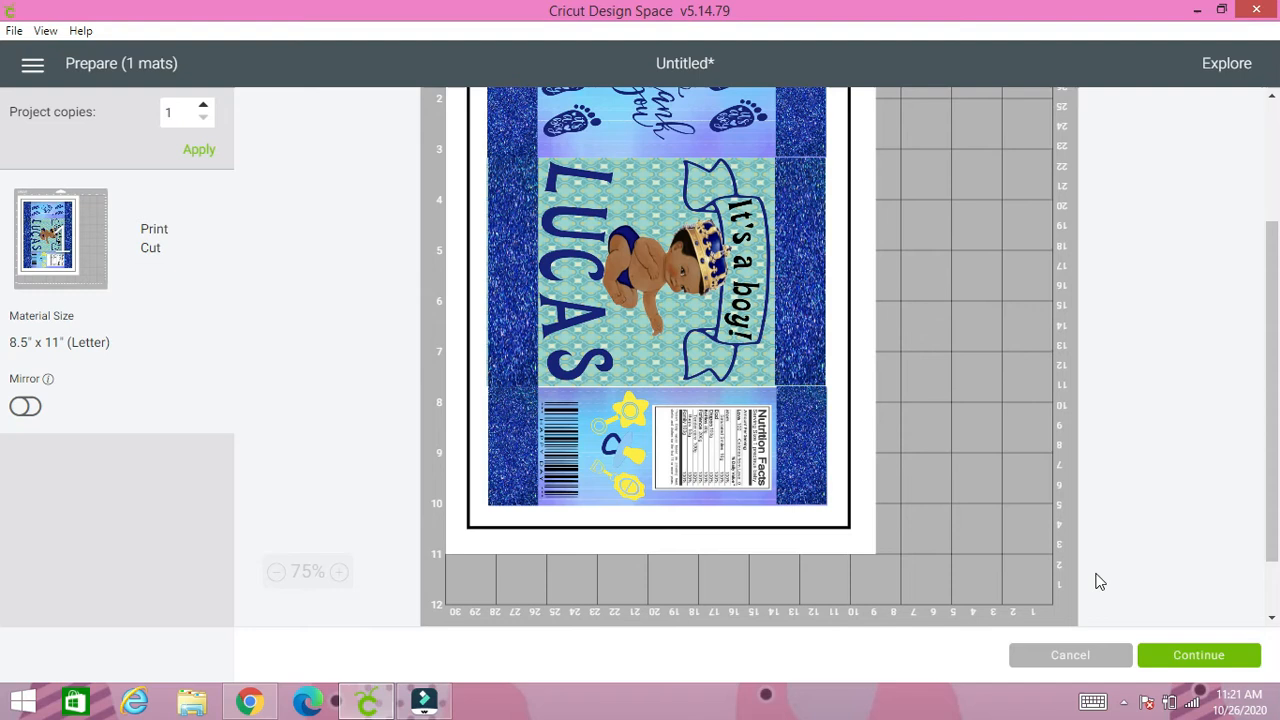
click(1207, 656)
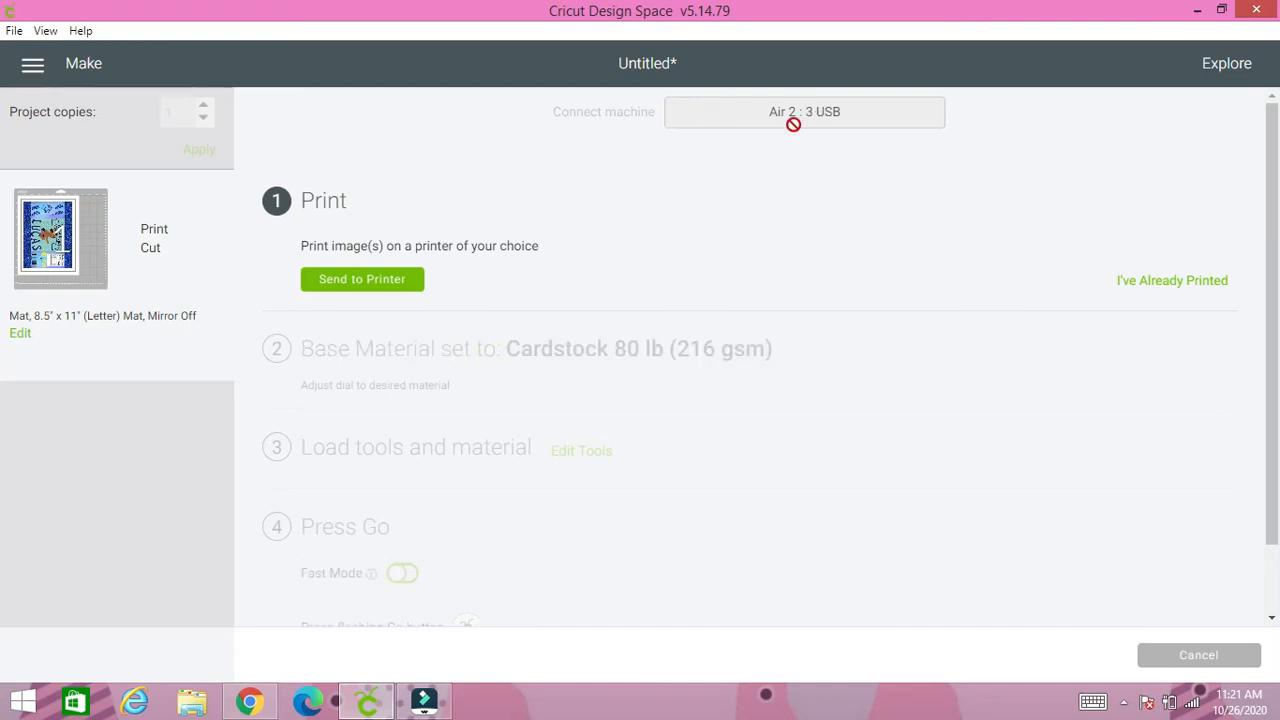
- Send the chip bag to the printer with the system print dialog enabled
click(391, 280)
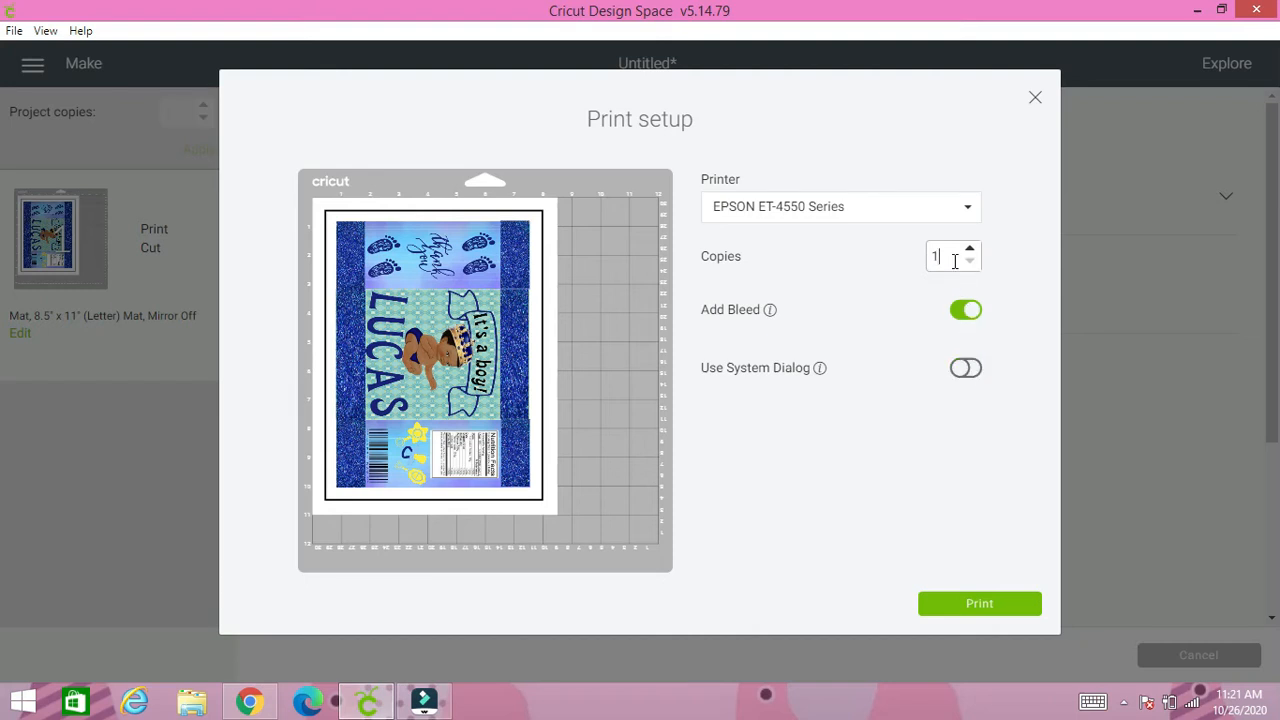
click(966, 370)
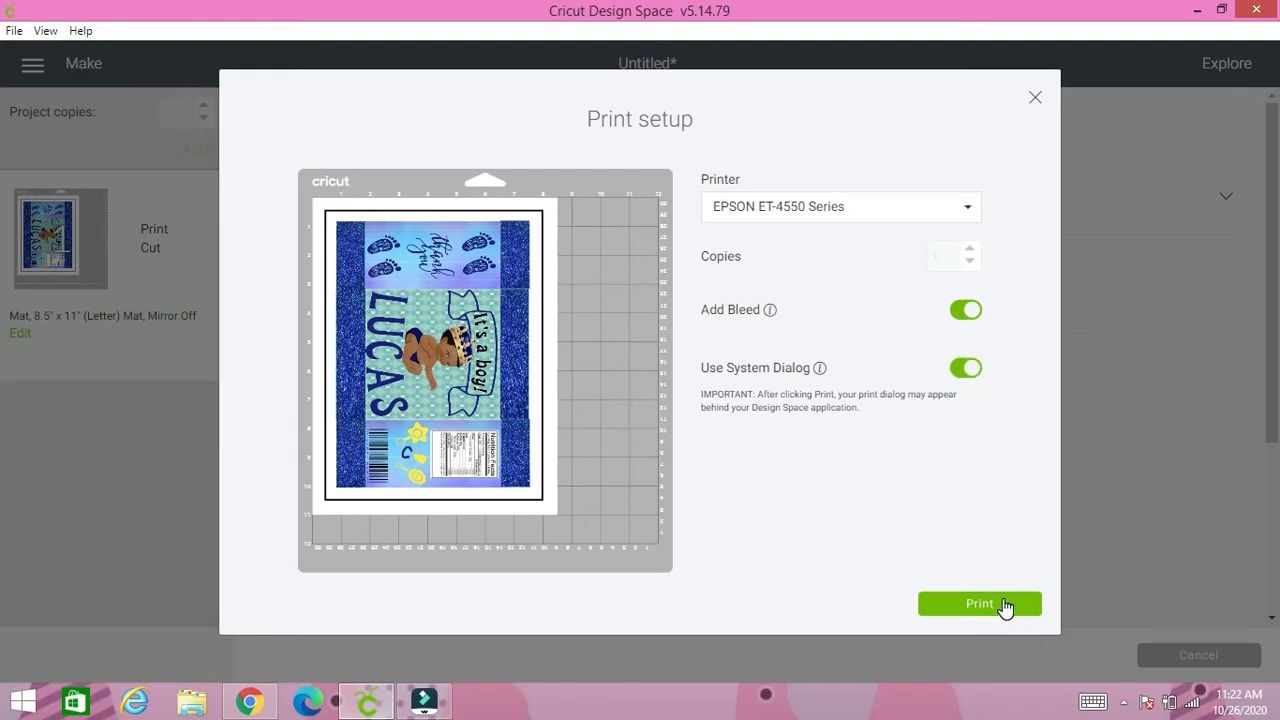
click(1004, 605)
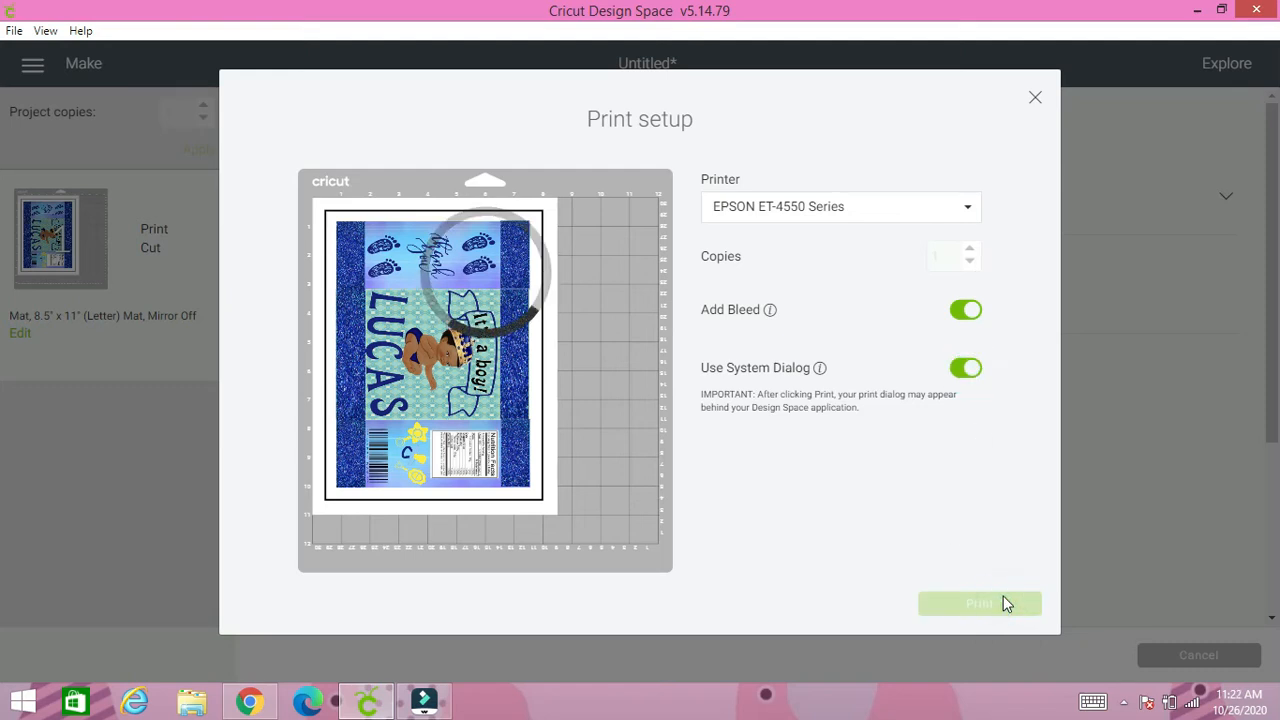